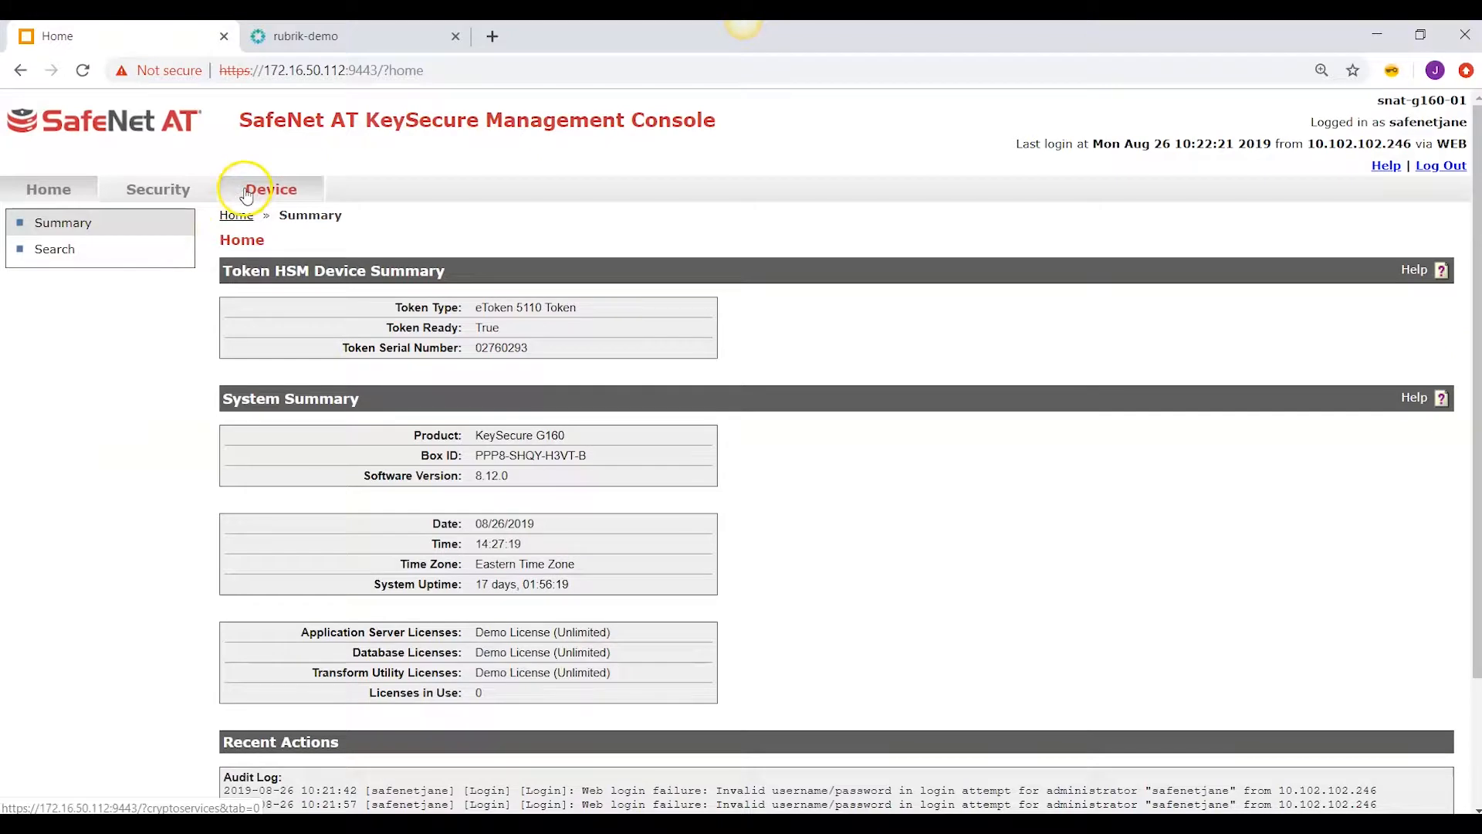
- Review the local certificate authorities in the security settings and highlight the KMIP-CA entry
click(172, 193)
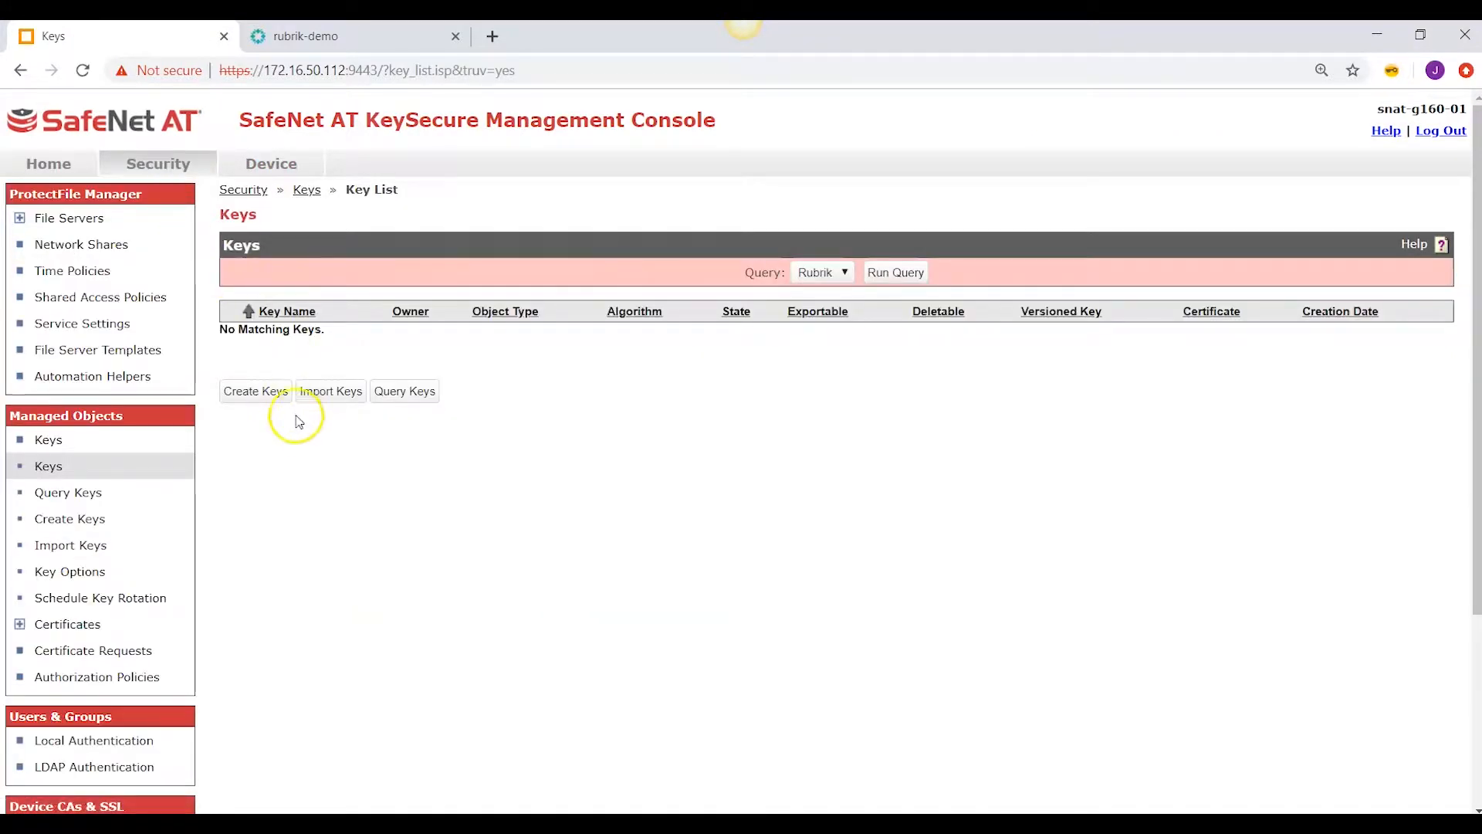
scroll(301, 429, down, 4)
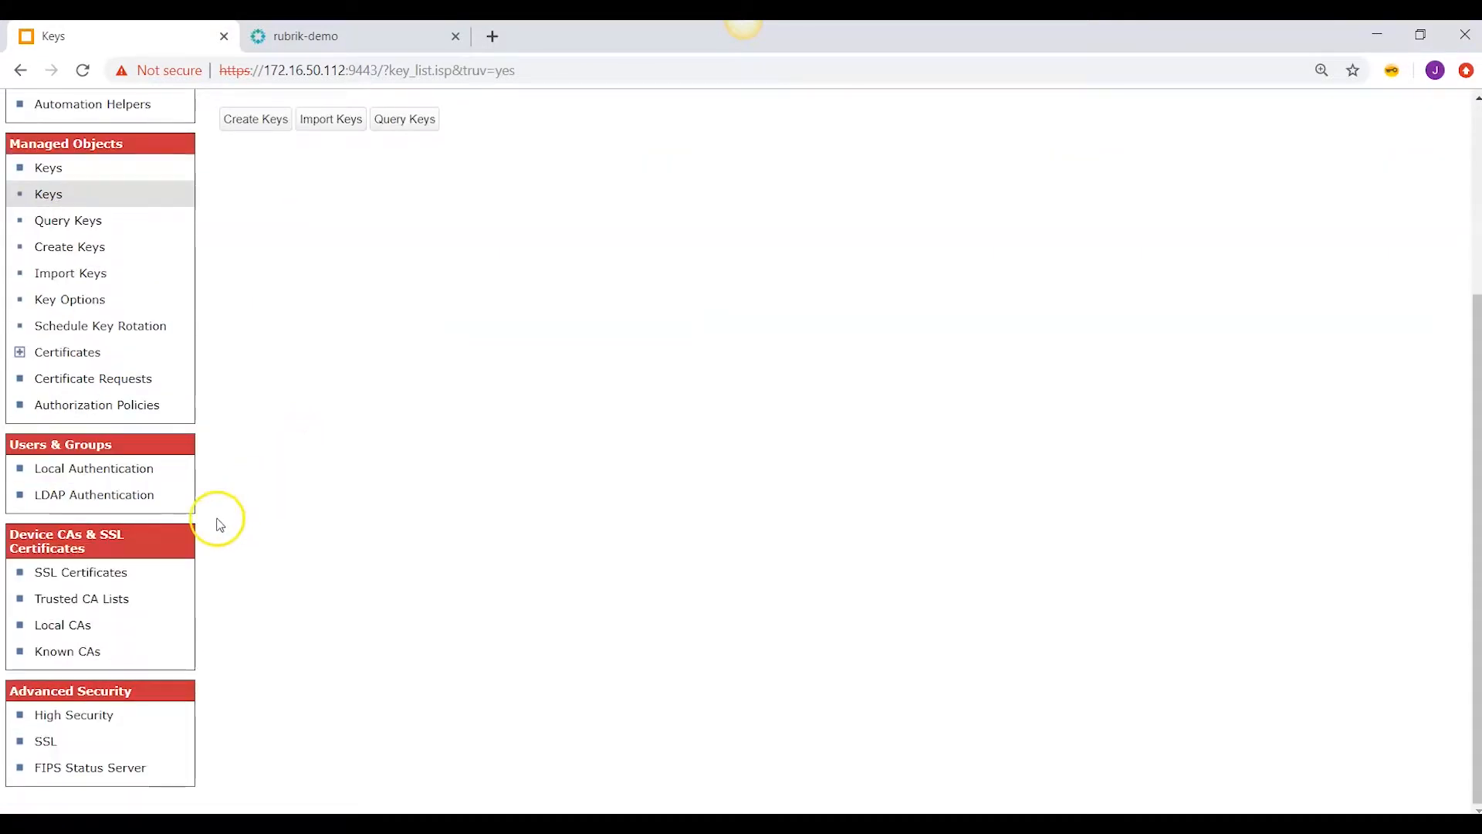
click(74, 630)
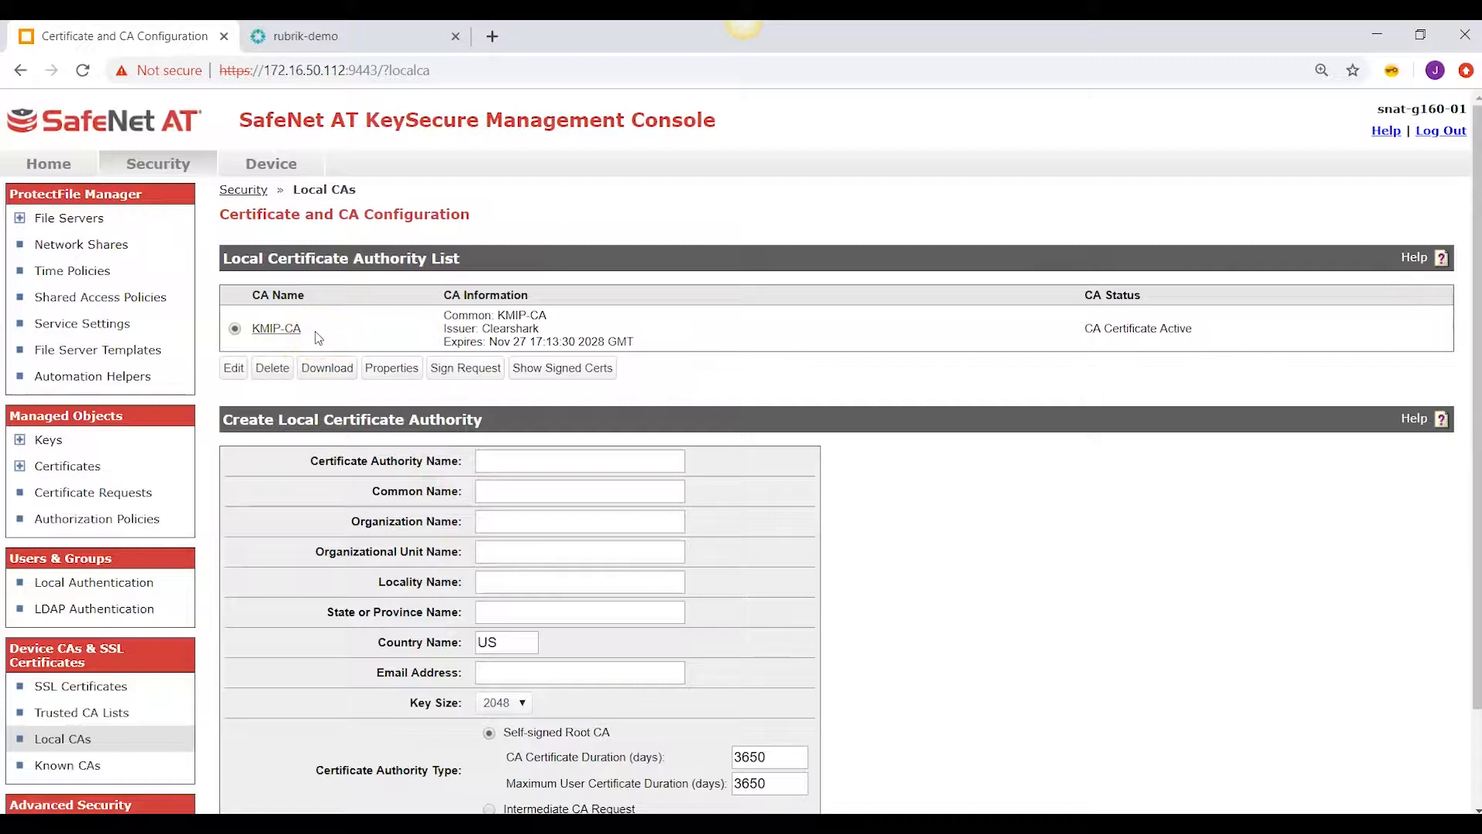
drag(315, 332, 239, 331)
- Review the trusted CAs in the Default trusted CA list profile and the list of SSL certificates
click(85, 714)
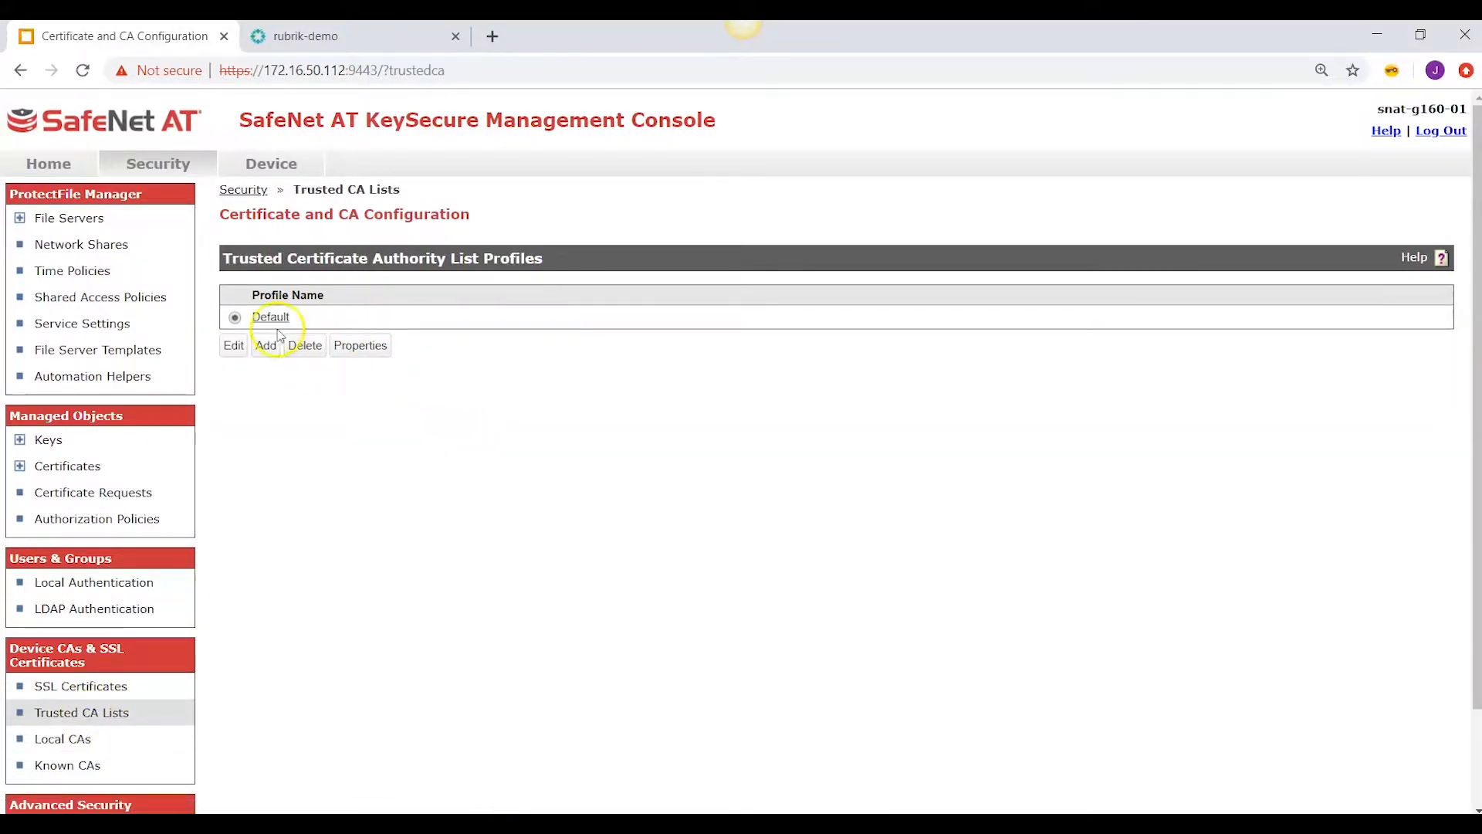
click(369, 342)
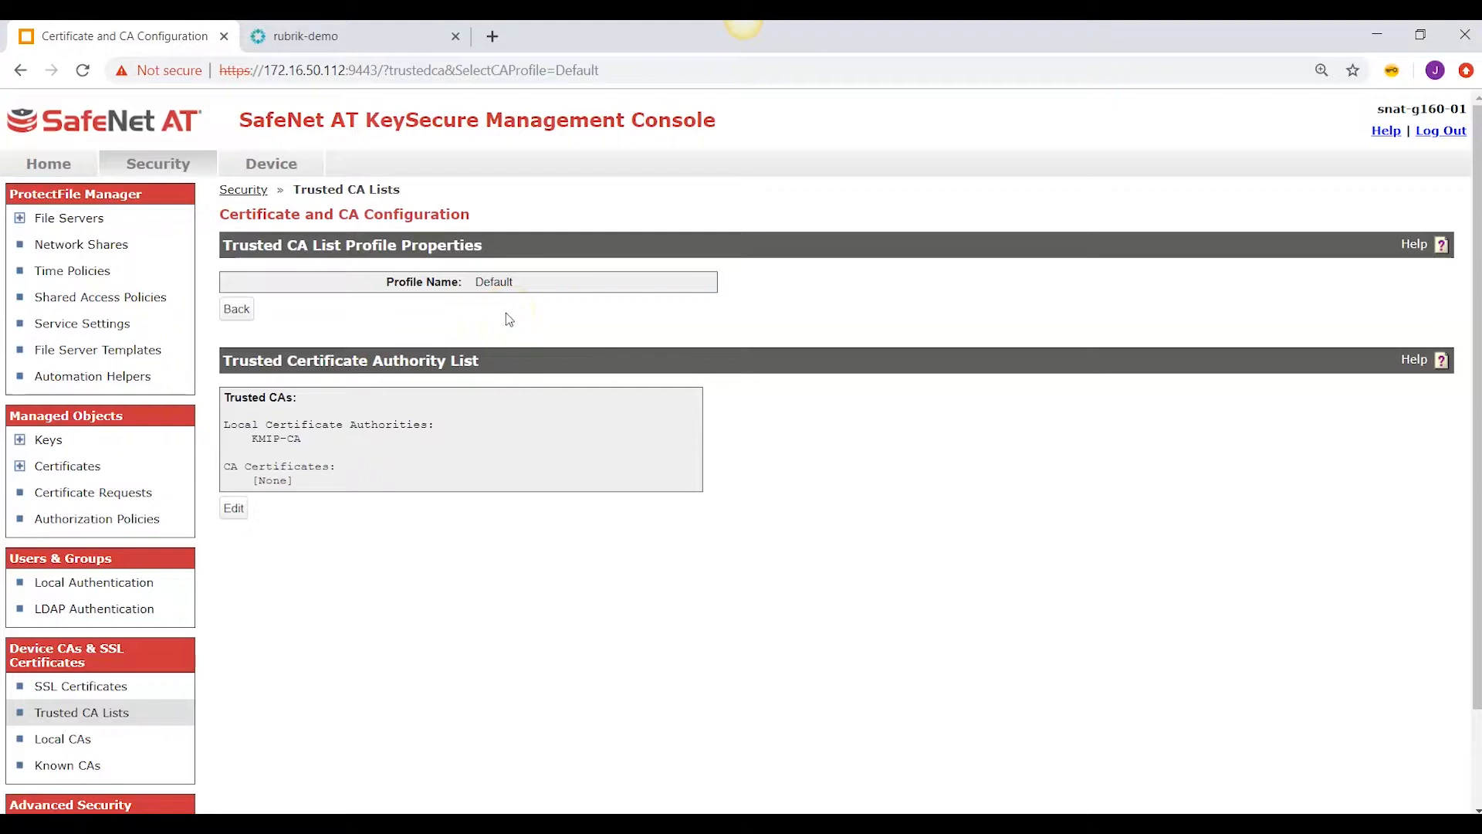
click(90, 690)
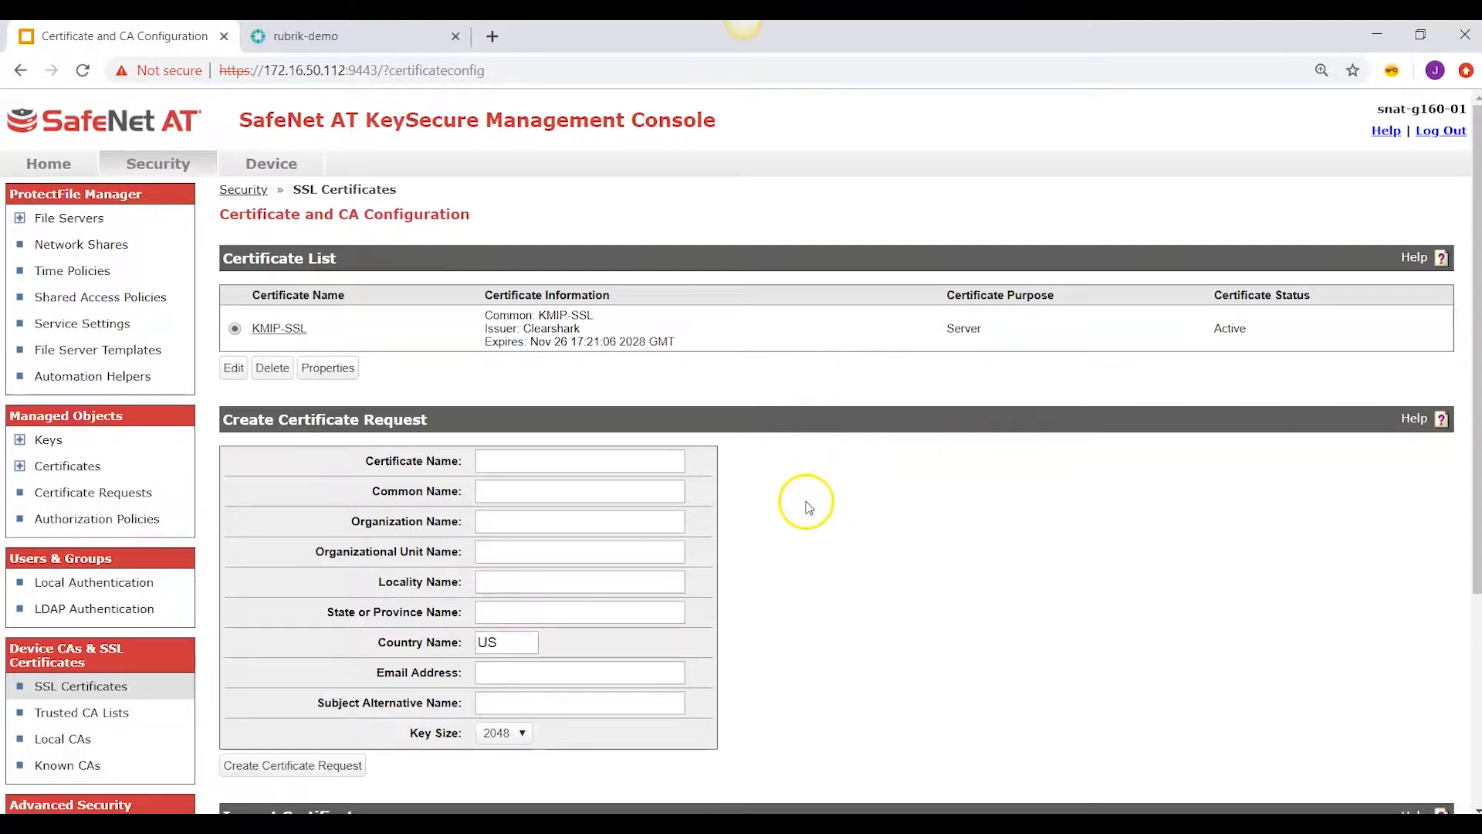
- View the KMIP protocol's key server properties in the device configuration and highlight its server certificate
click(269, 166)
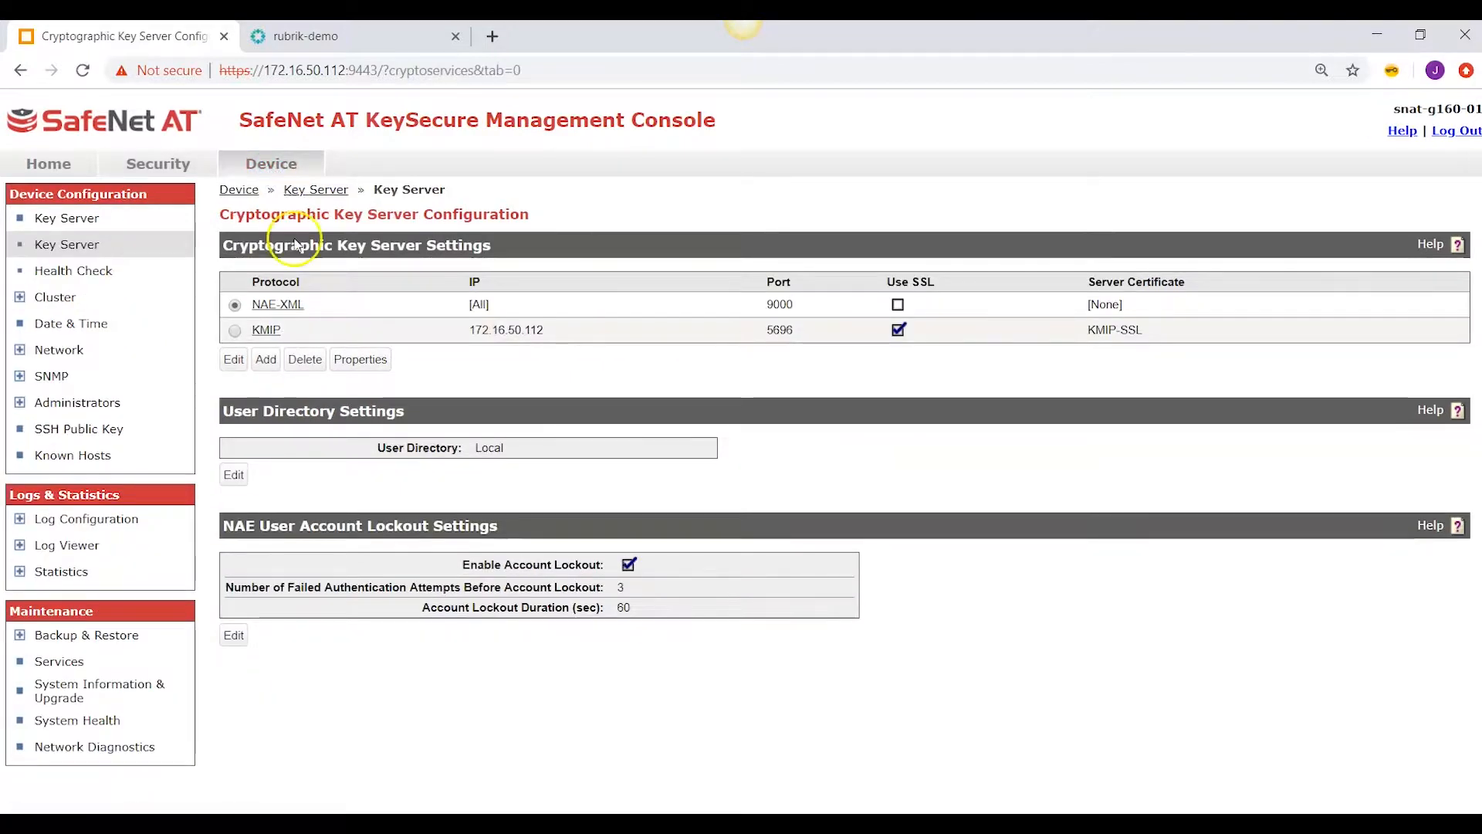
click(265, 332)
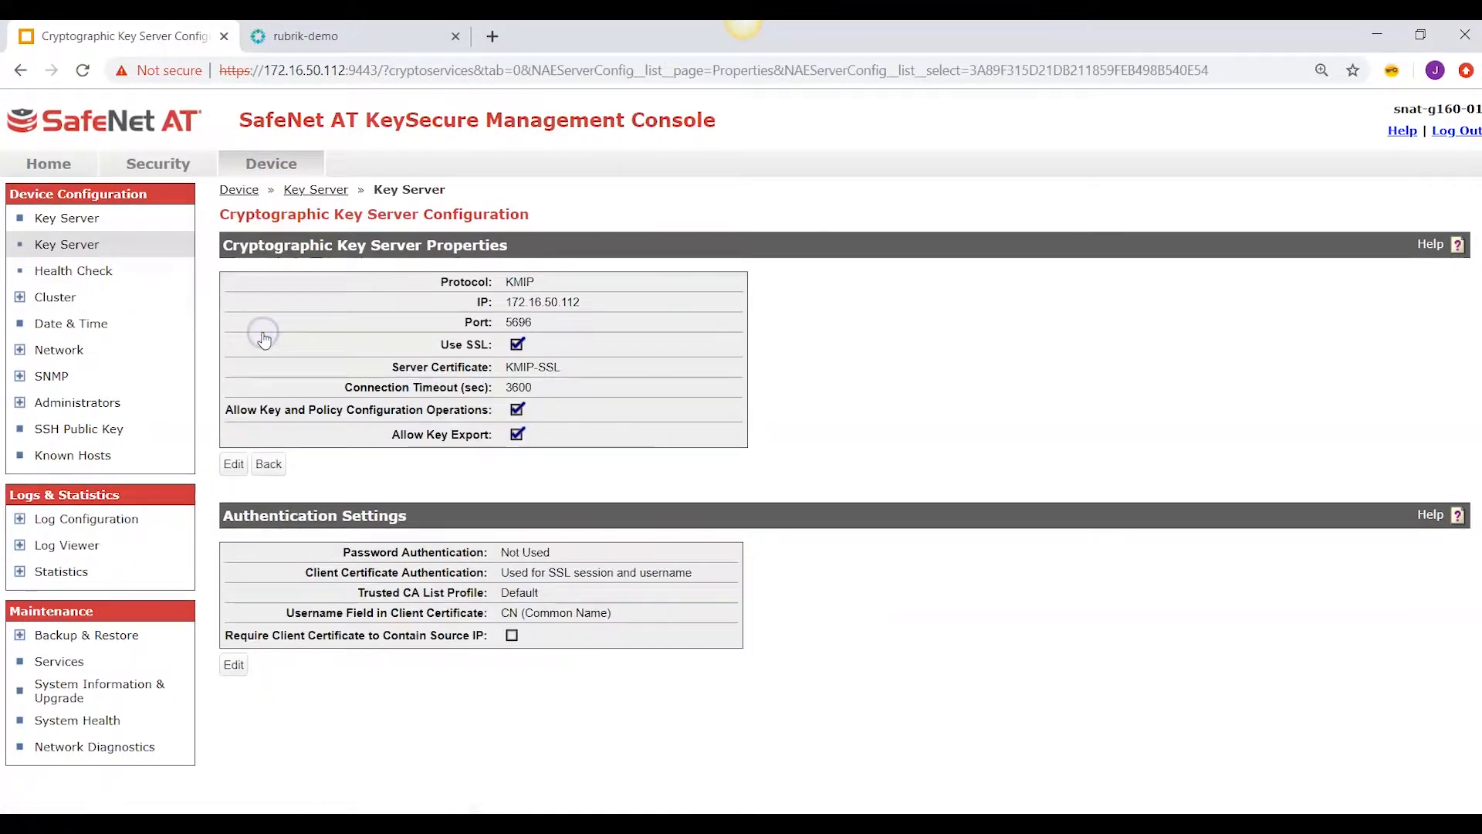
drag(562, 368, 510, 367)
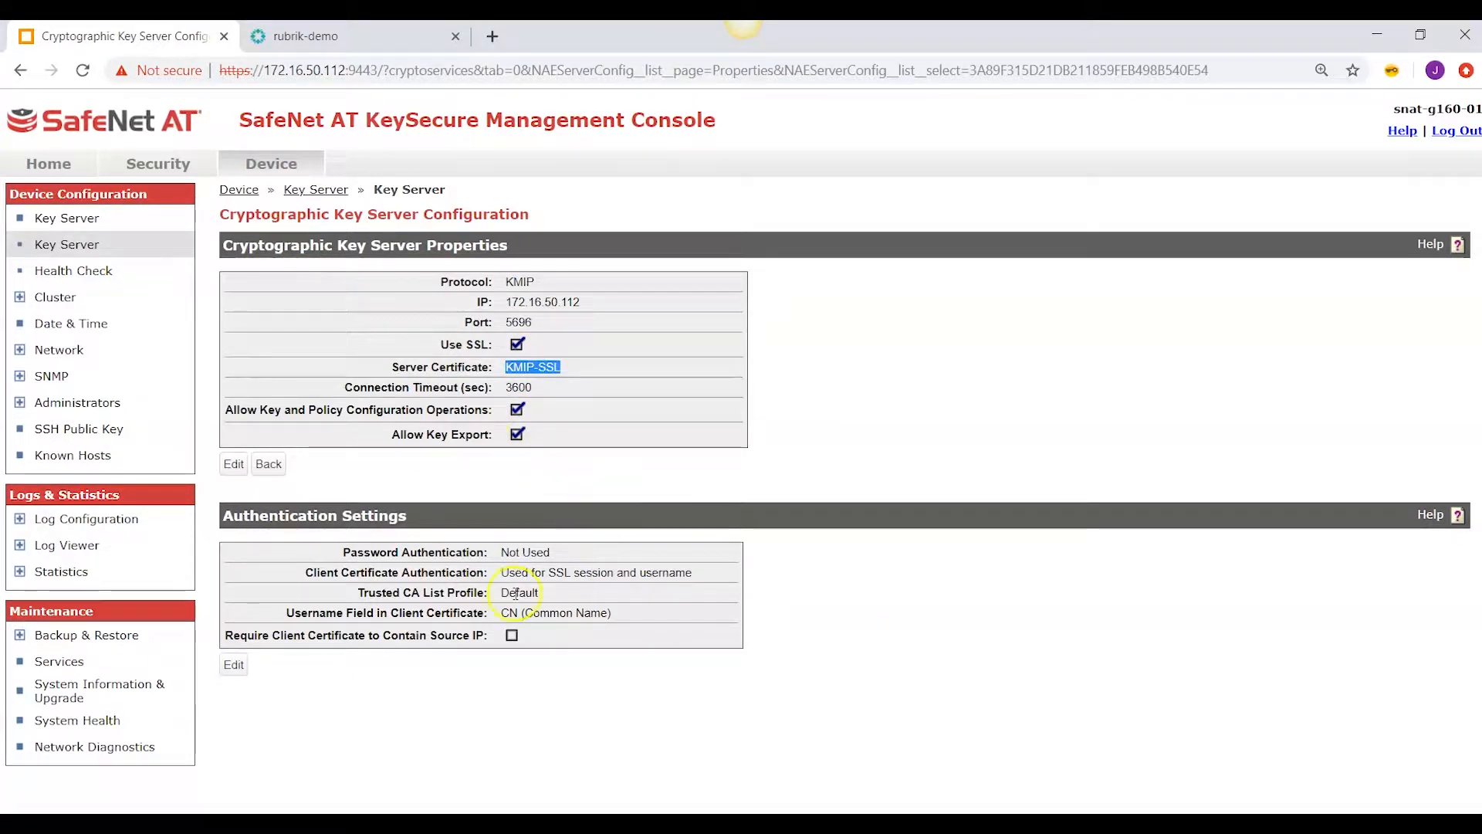
- Open the KMIP key server's authentication settings for editing and examine the client certificate authentication option for SSL session and username
click(235, 667)
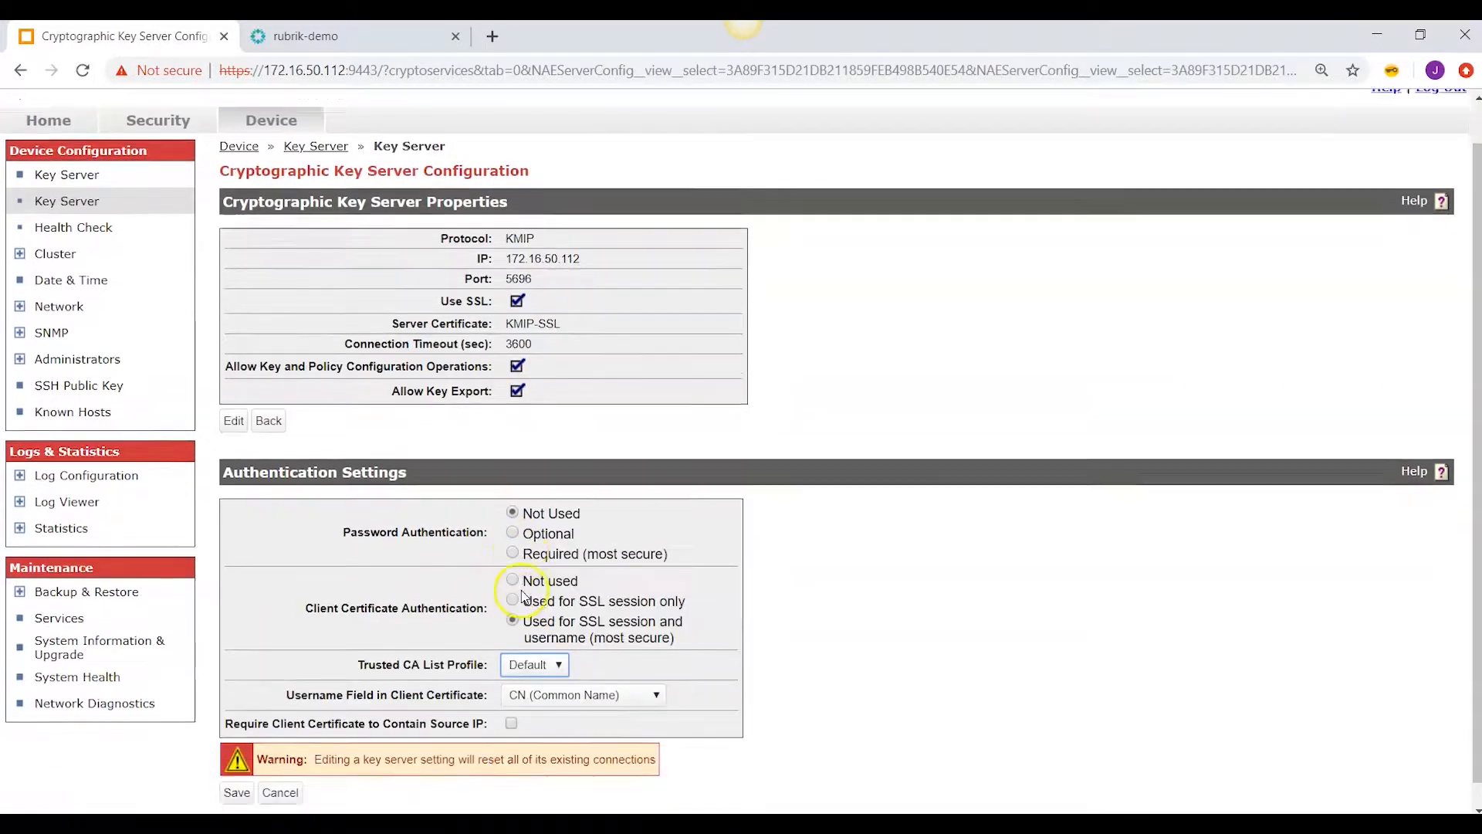
scroll(464, 618, down, 1)
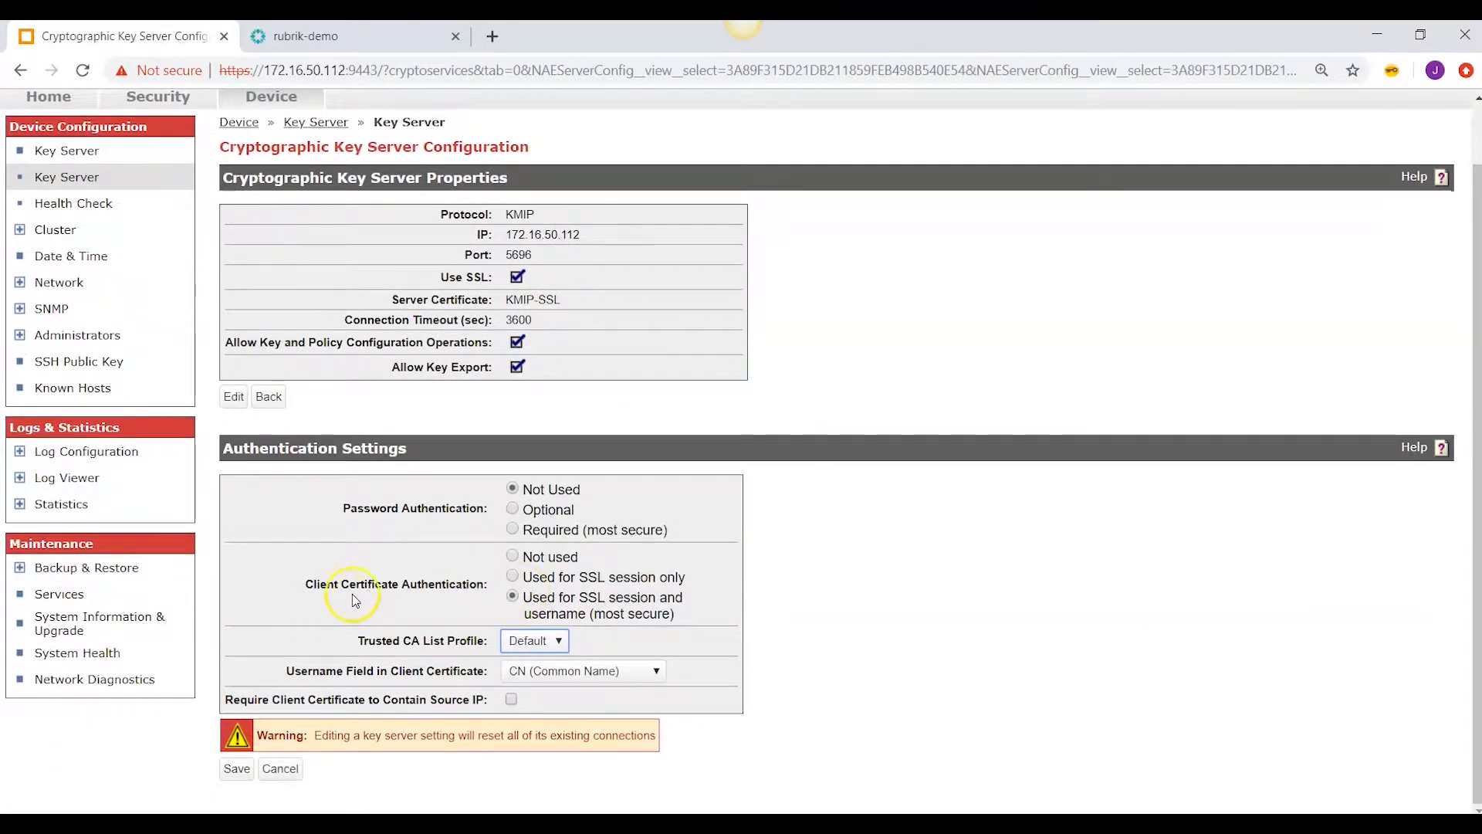
drag(679, 615, 593, 613)
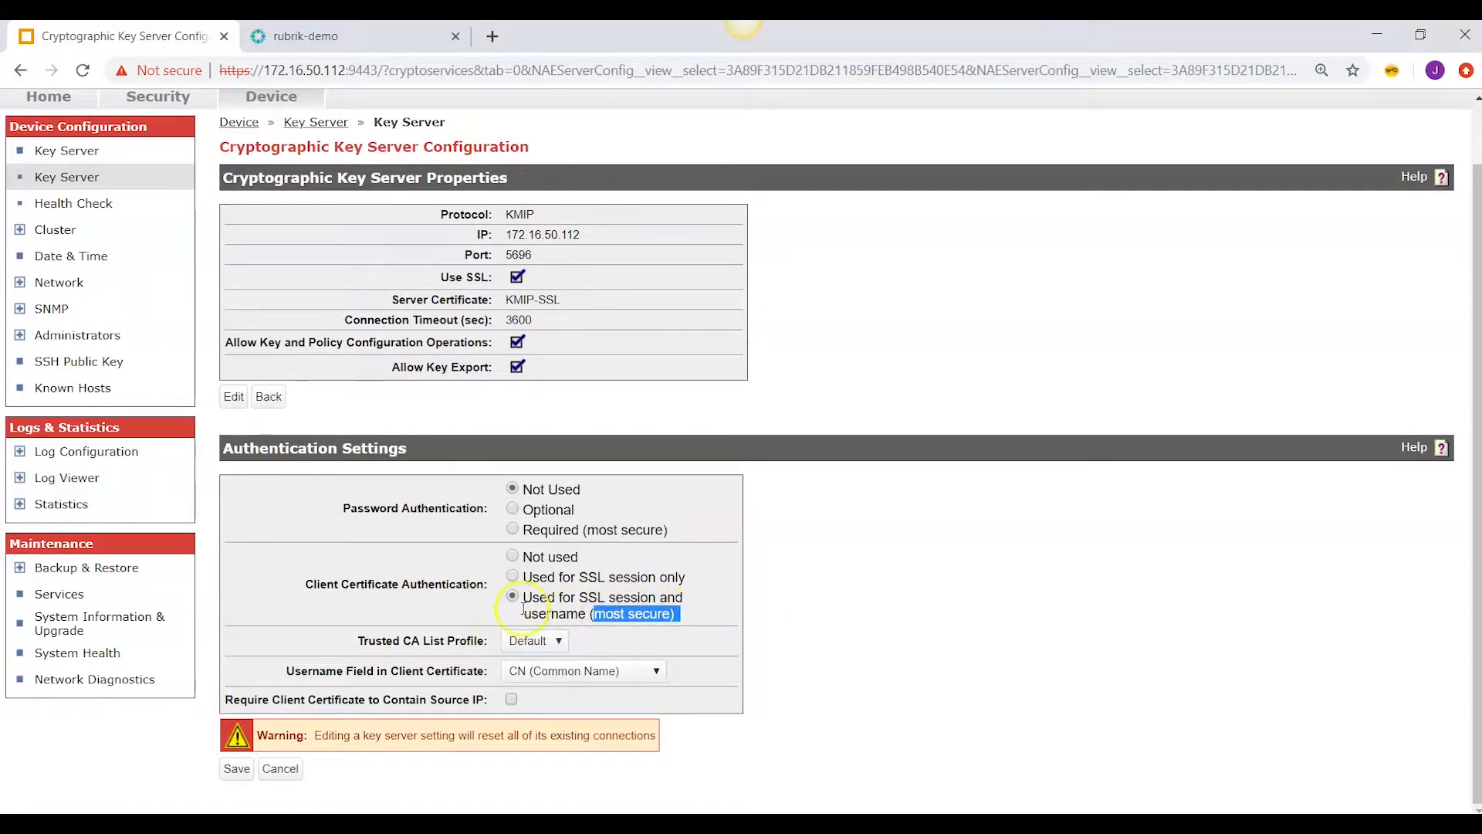
click(446, 617)
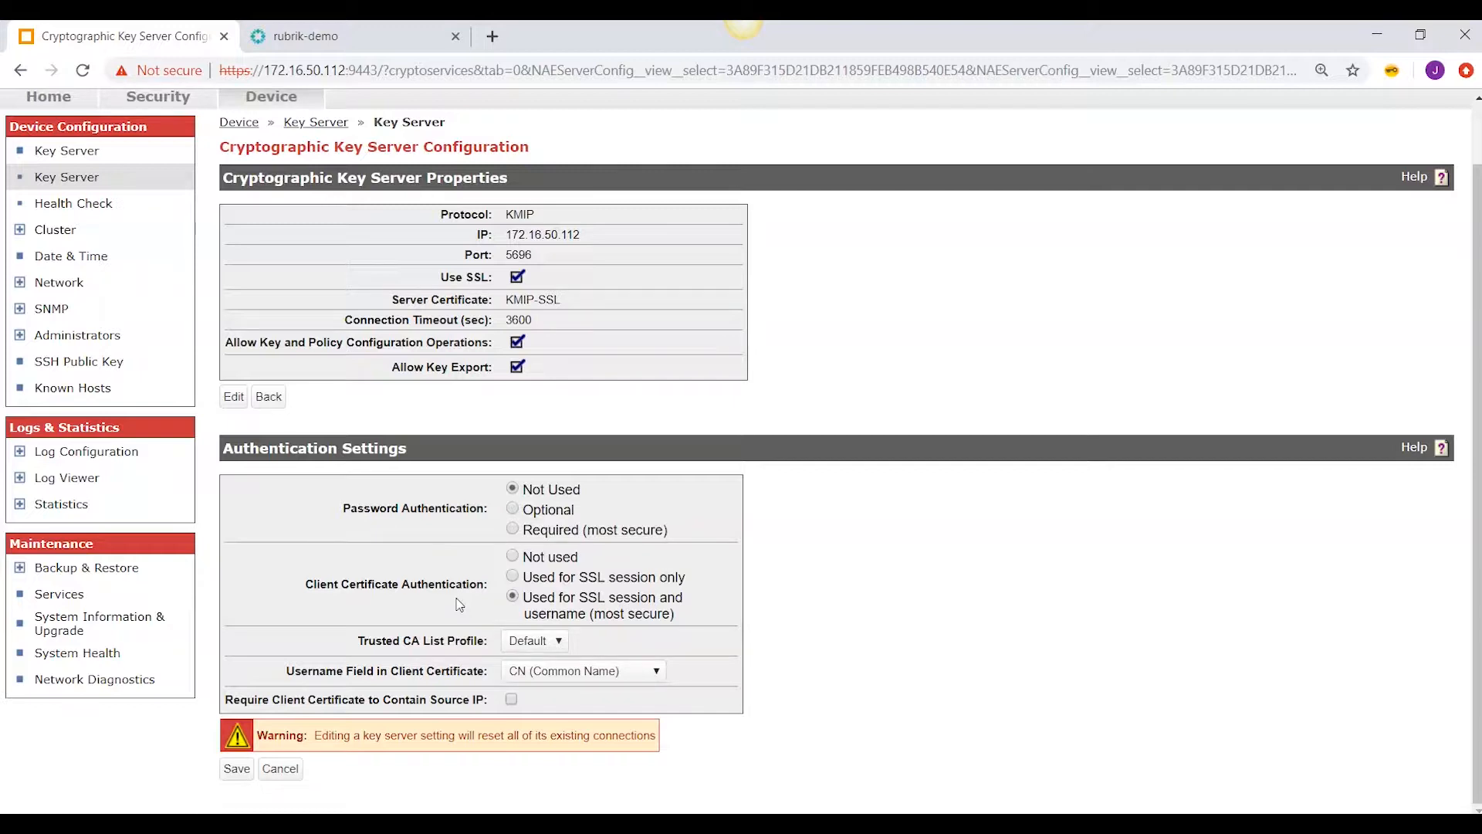
double_click(584, 614)
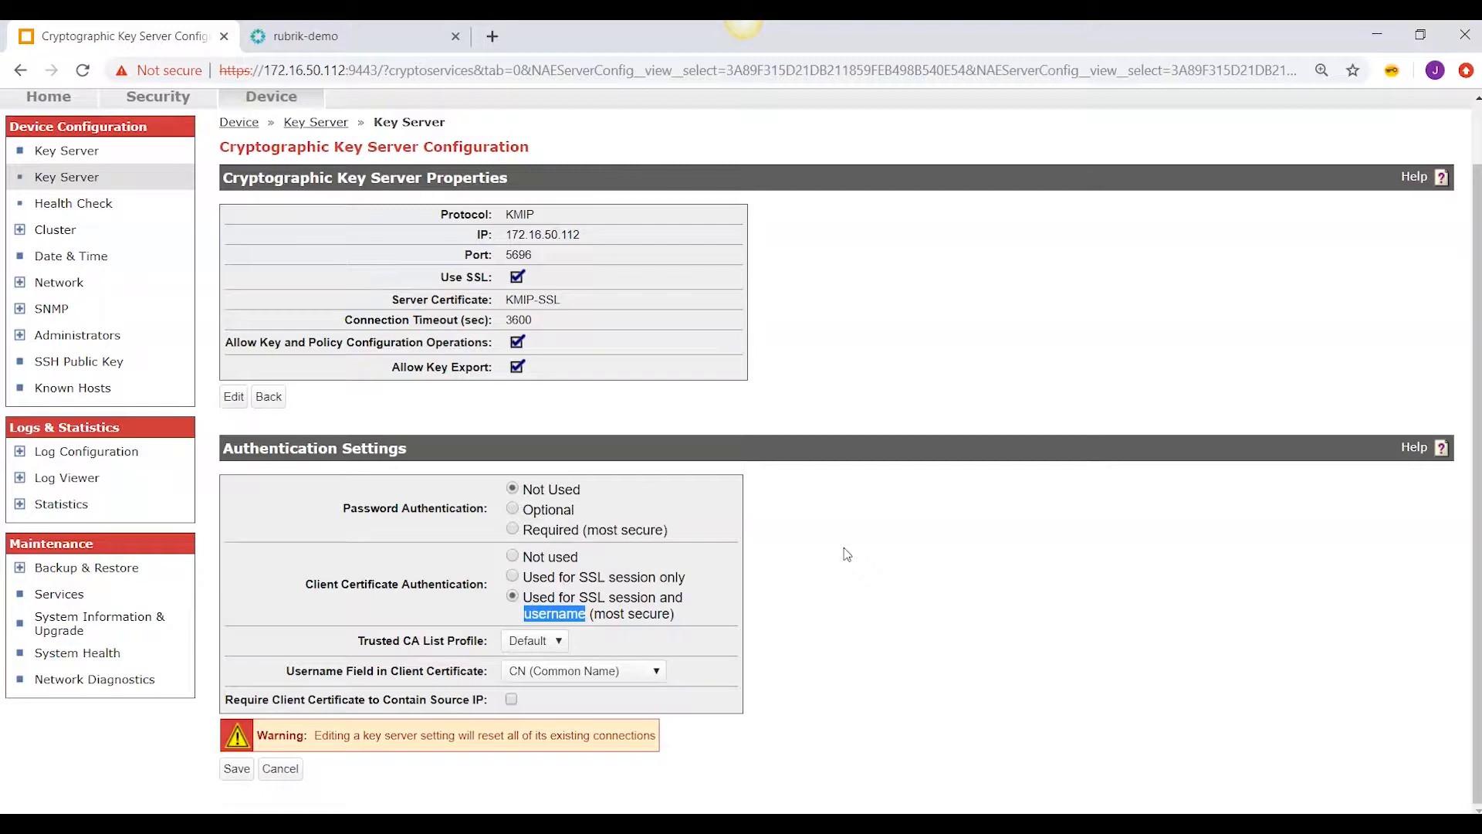
click(886, 556)
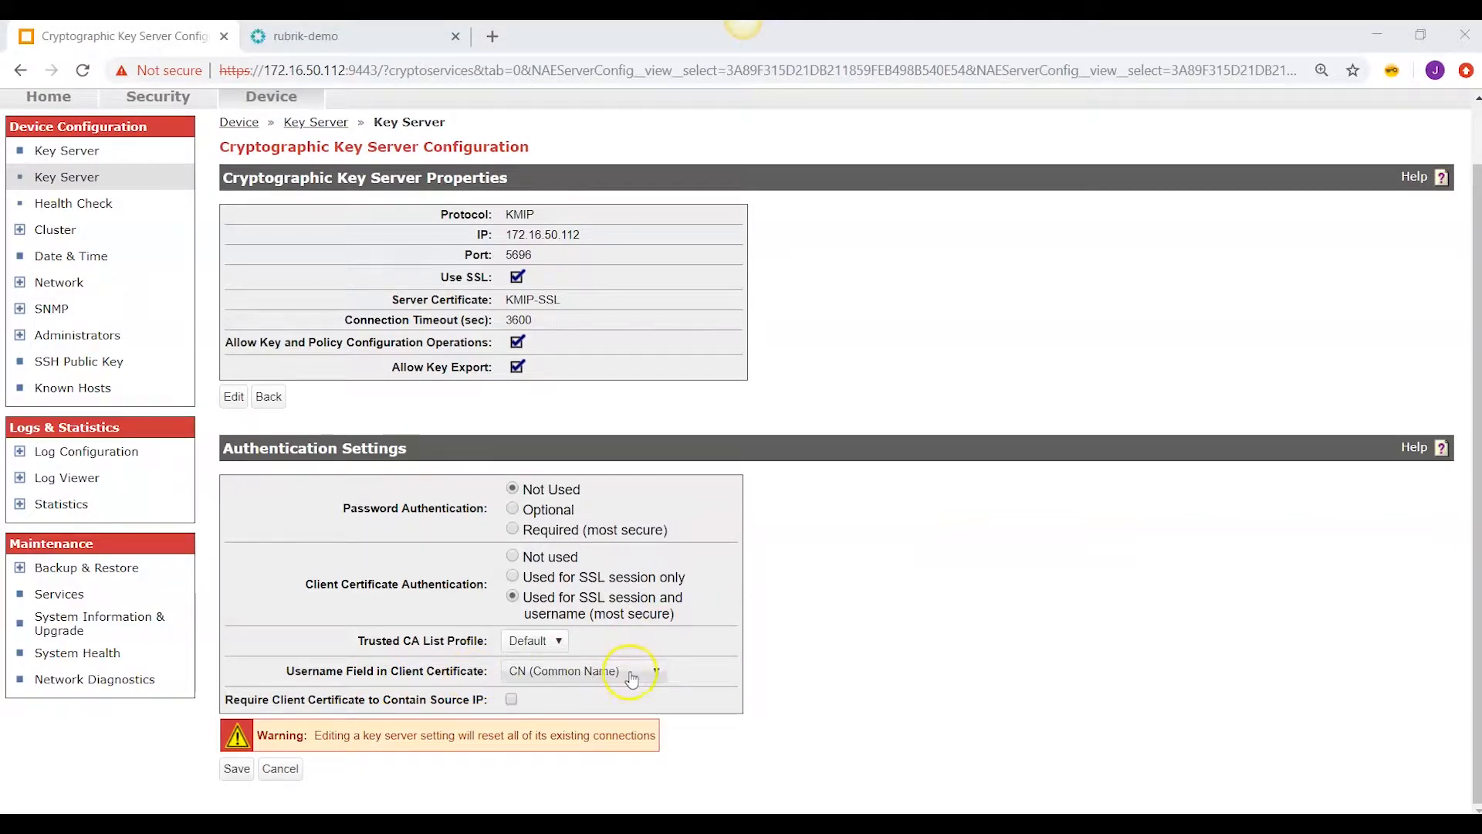
- Review the username field choices for the client certificate, keep CN (Common Name), and cancel the authentication settings edit
click(655, 672)
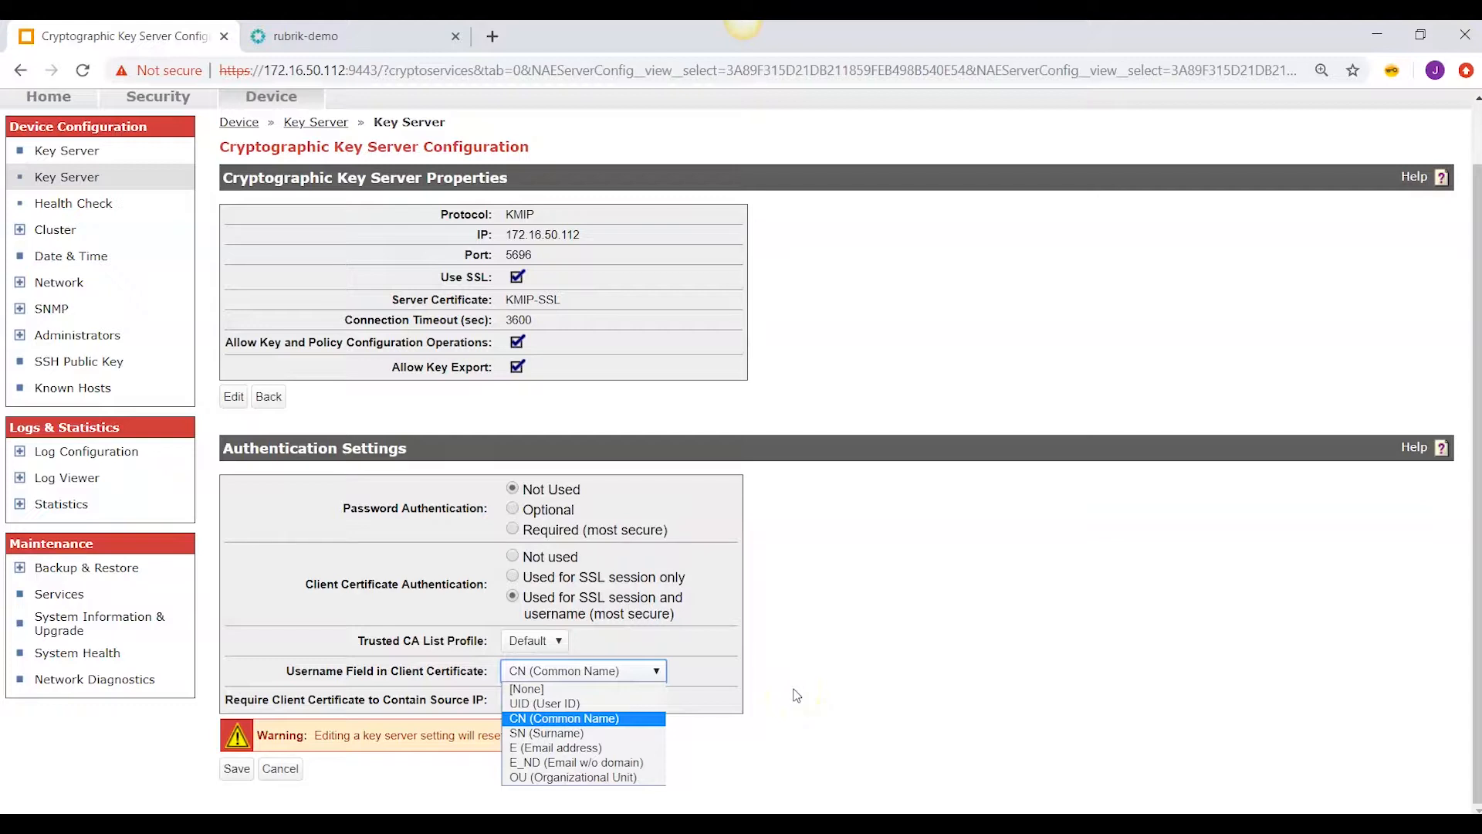
click(558, 718)
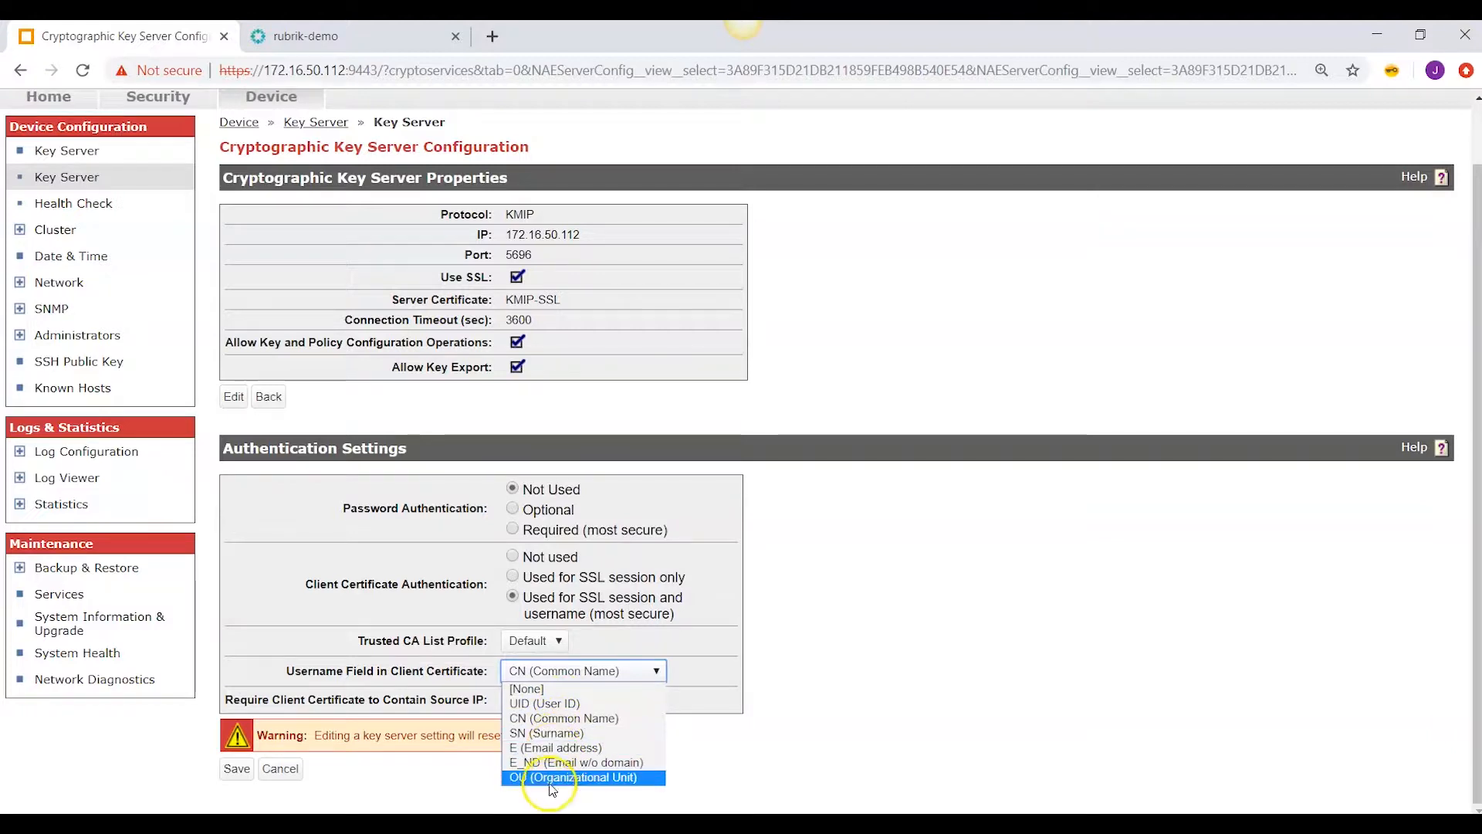
click(543, 758)
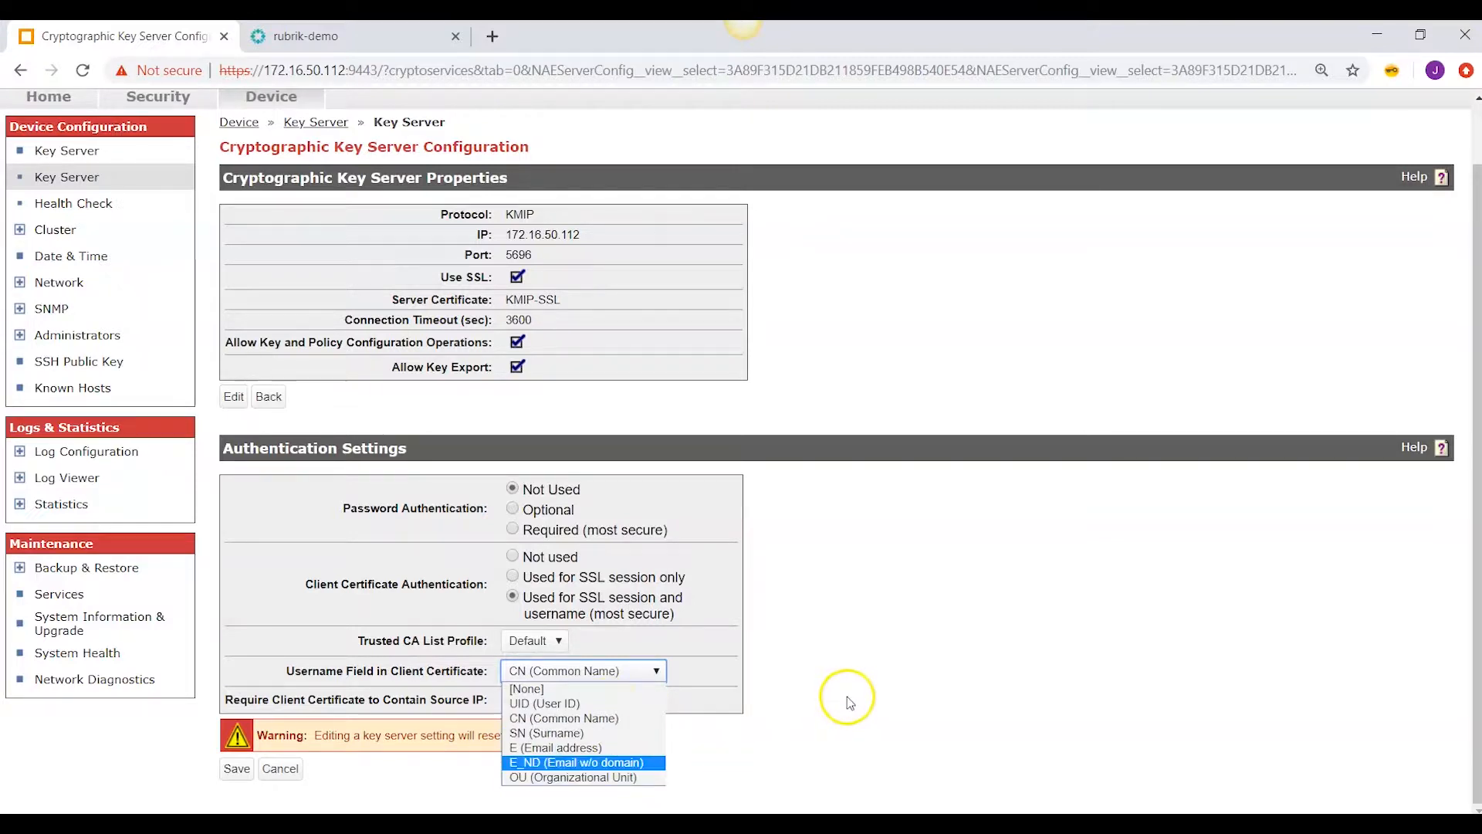
click(603, 721)
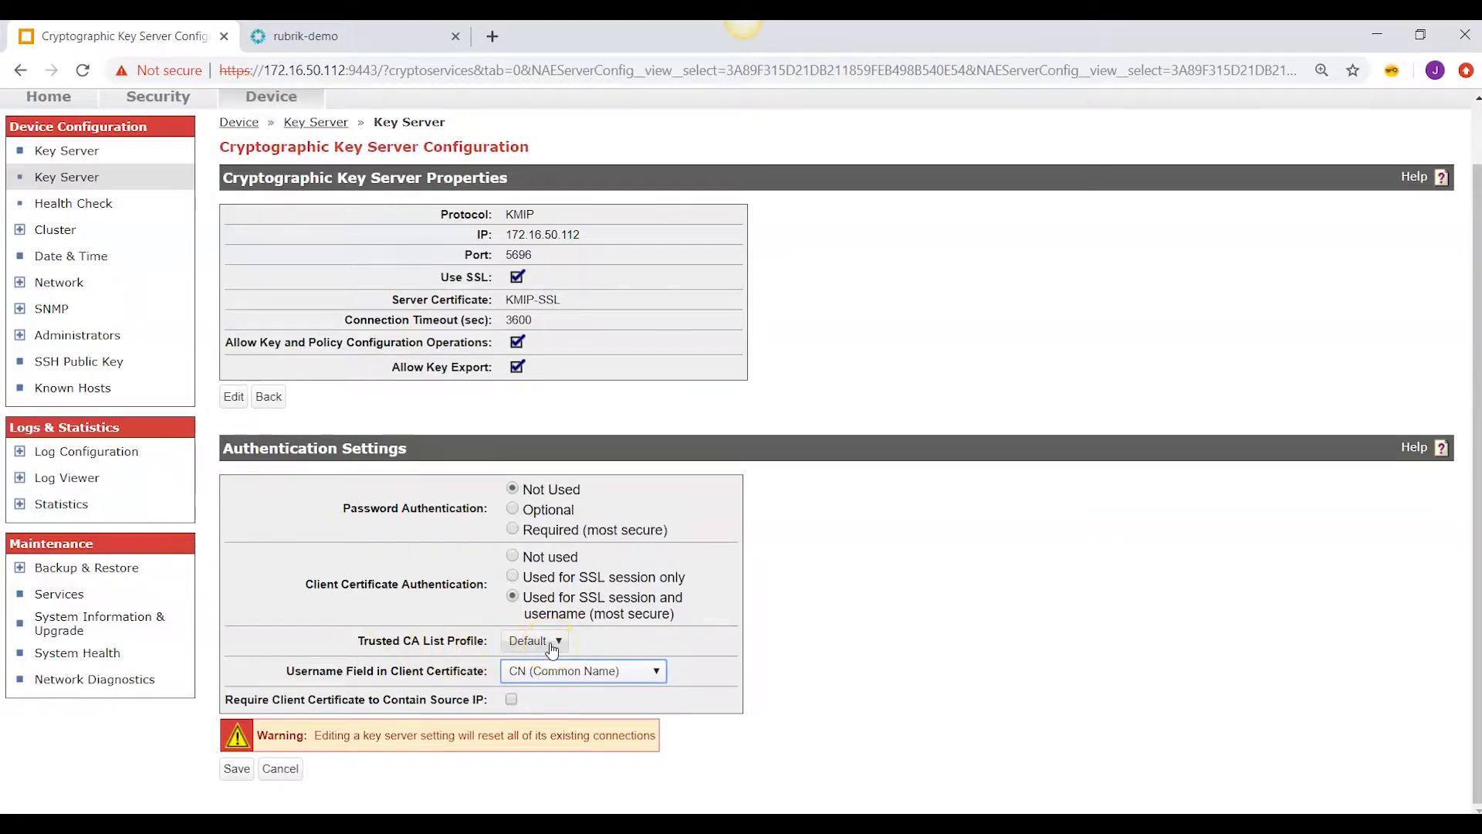
click(283, 769)
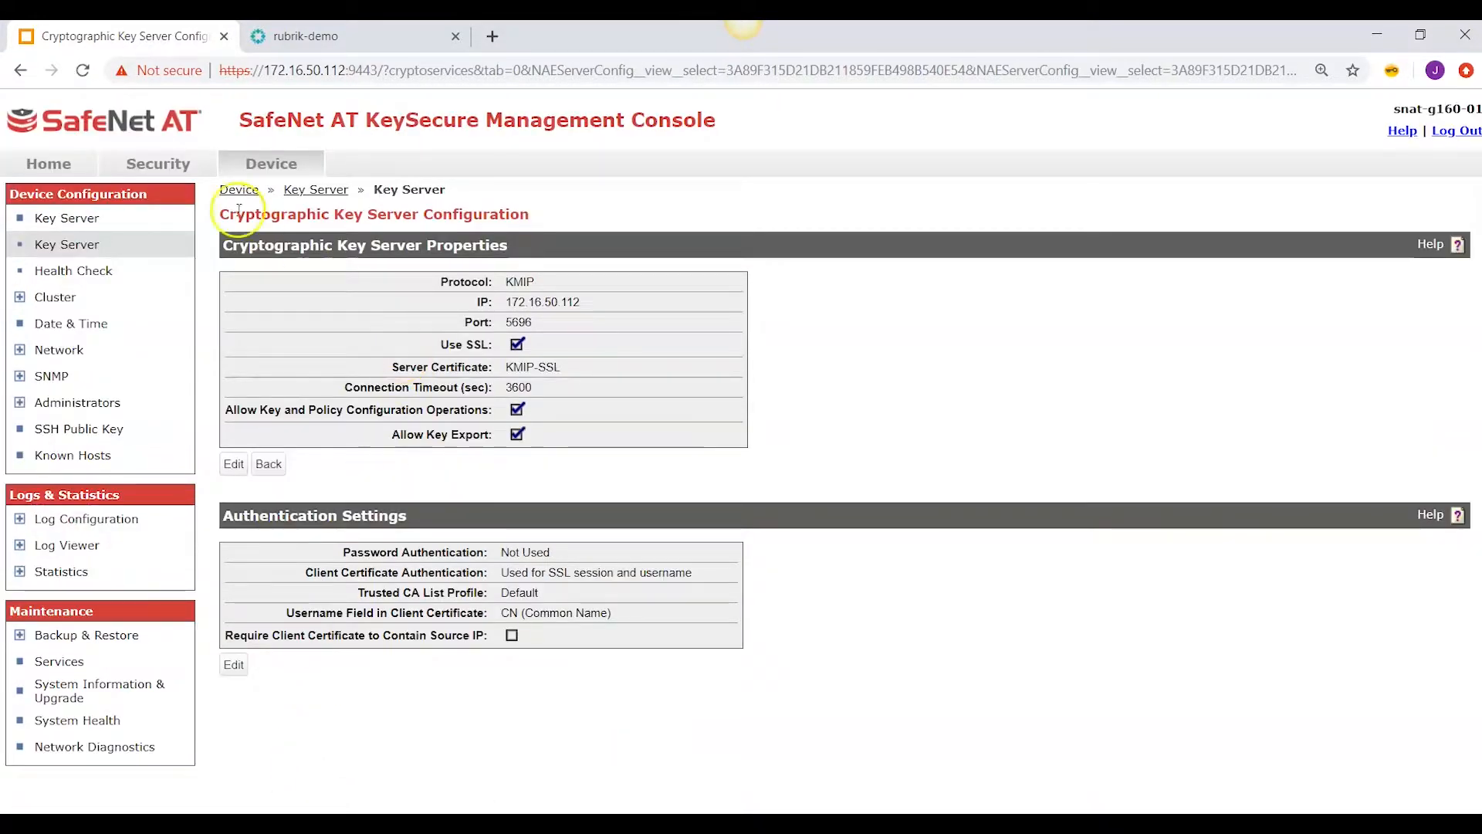
- View the local users and groups in the security settings' local authentication configuration
click(152, 167)
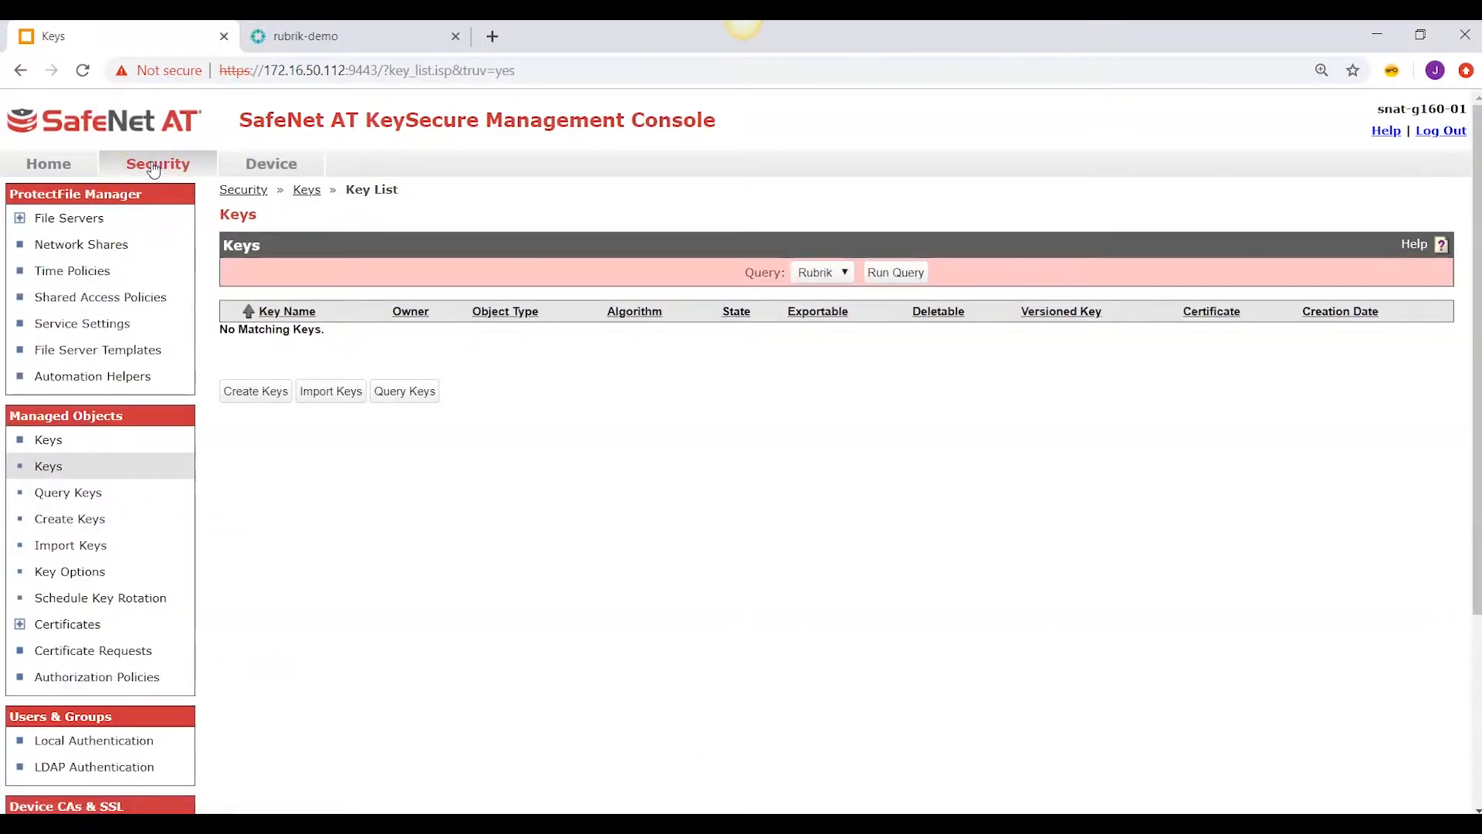
scroll(181, 564, down, 1)
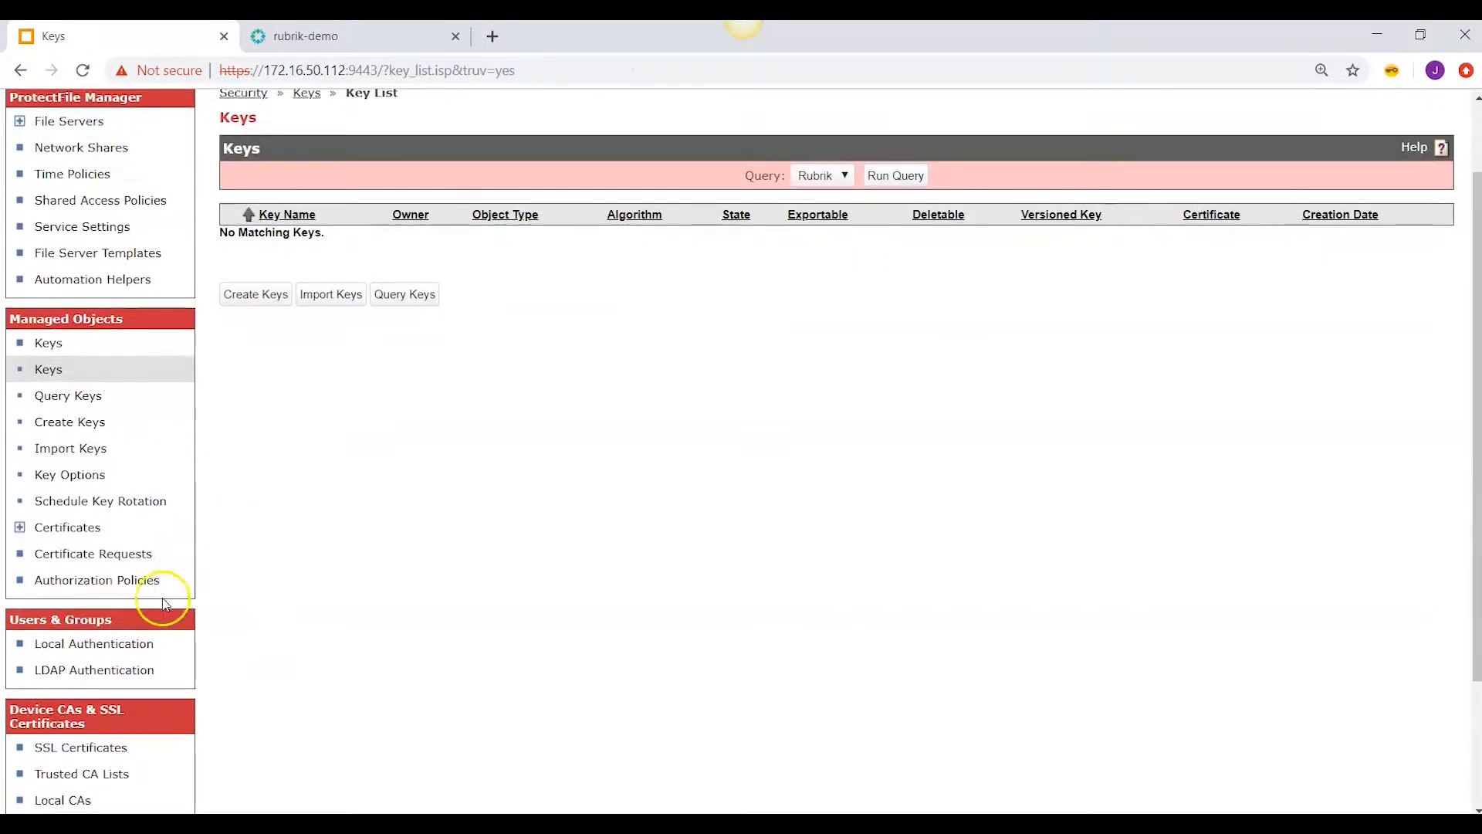
click(88, 647)
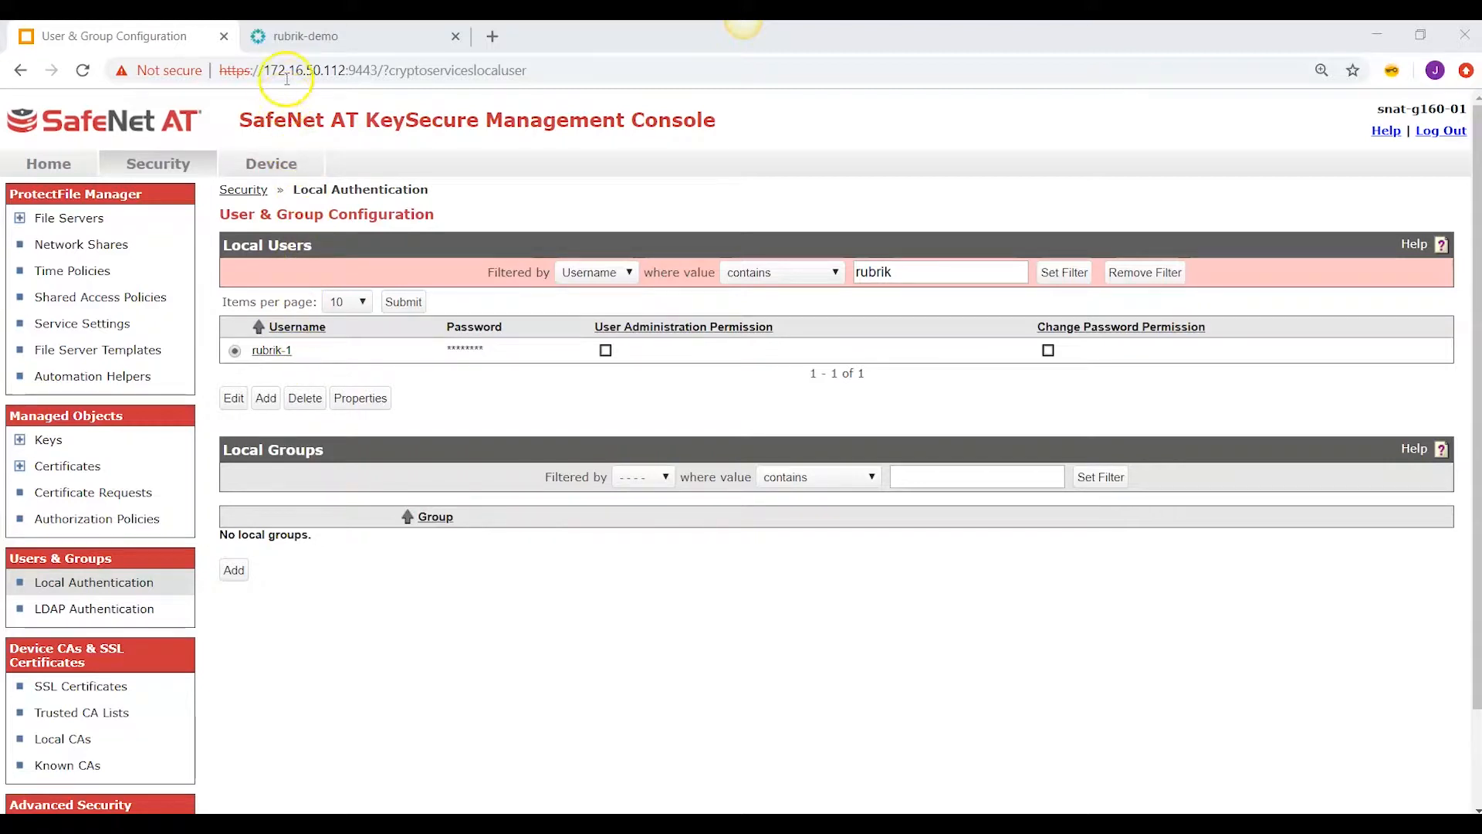
- Switch to the Rubrik console and open the KMIP settings of its encryption management
click(298, 40)
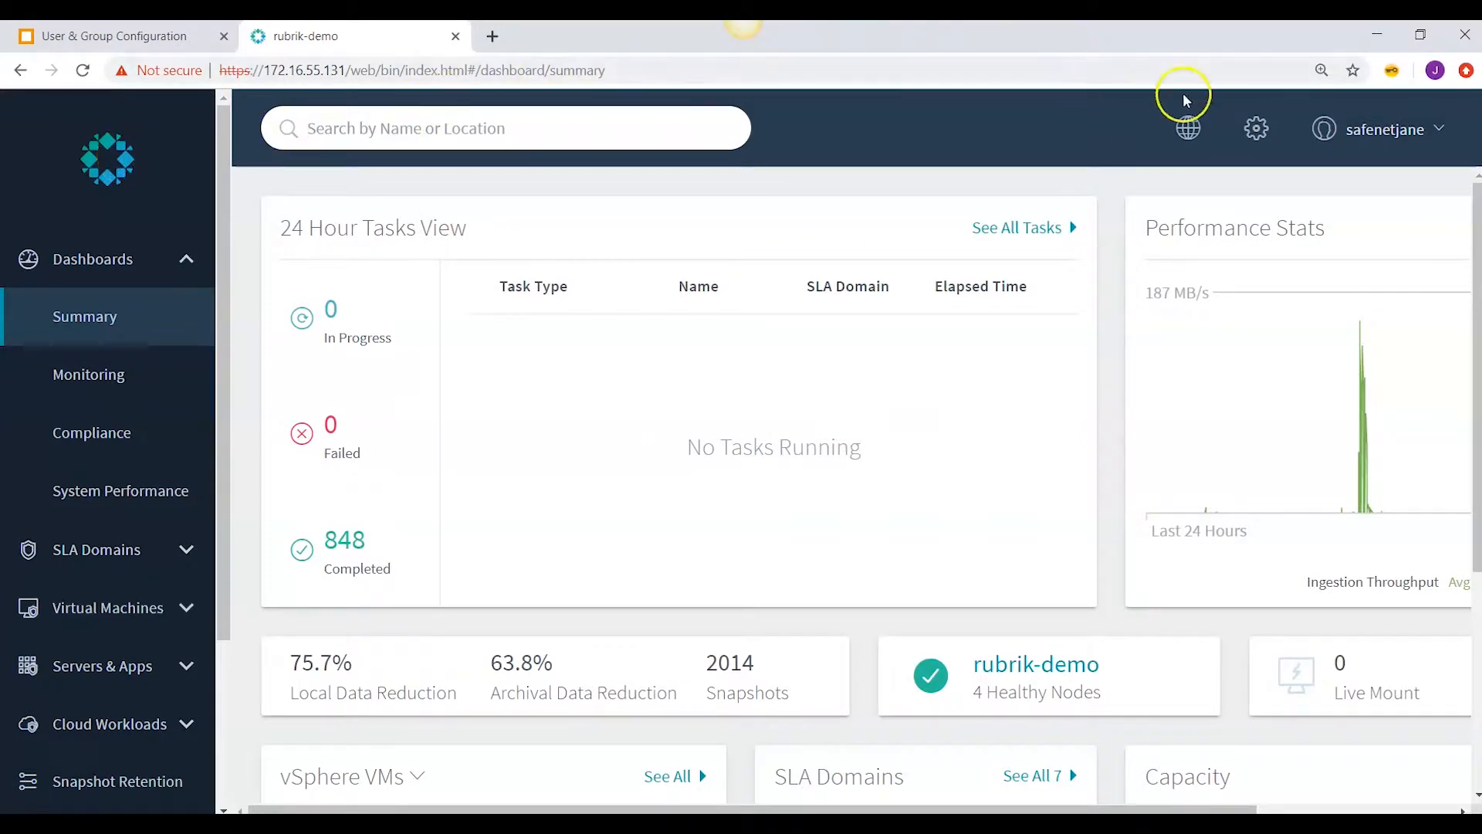
click(1254, 136)
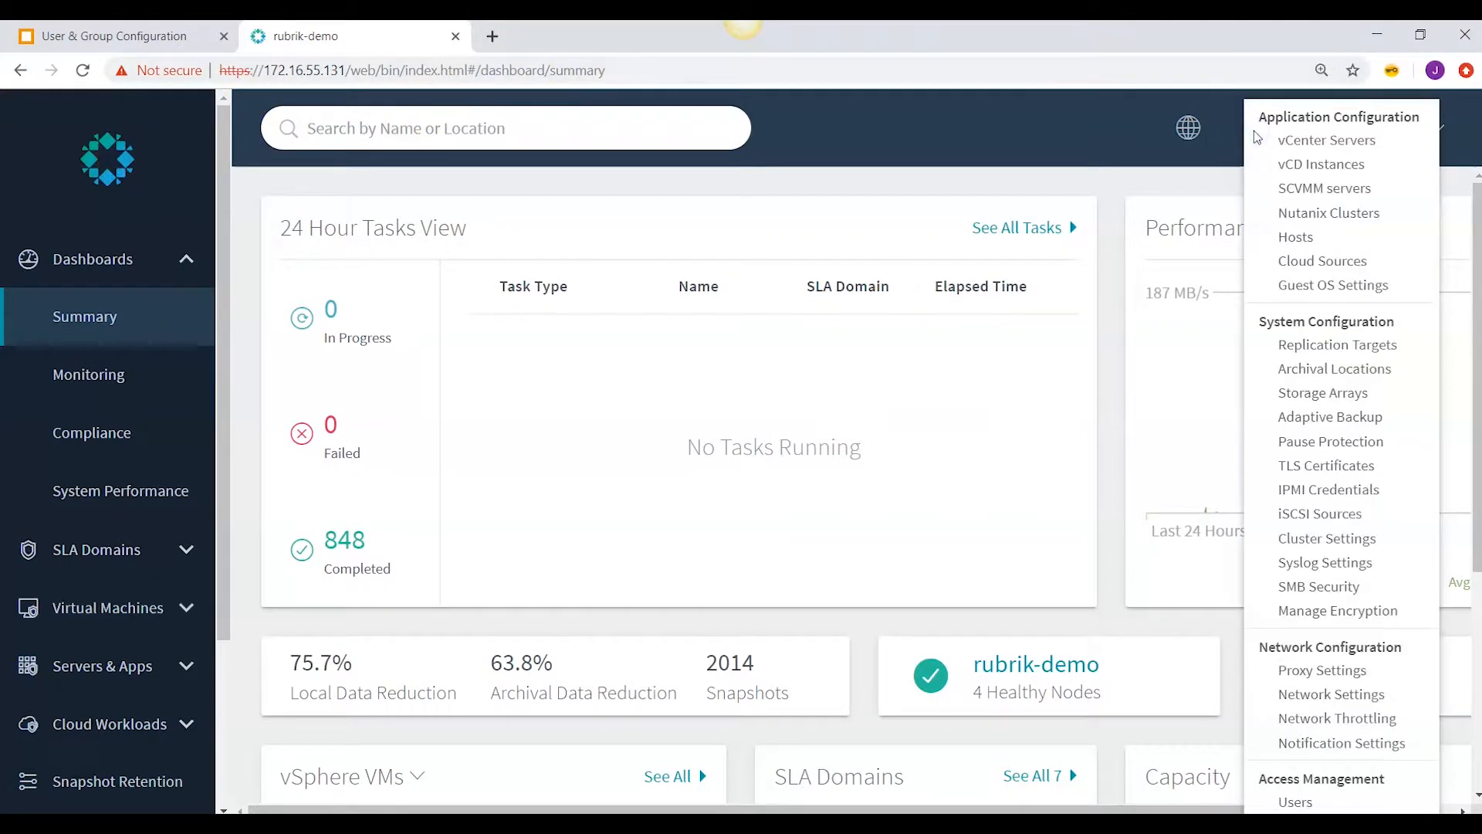
click(1311, 614)
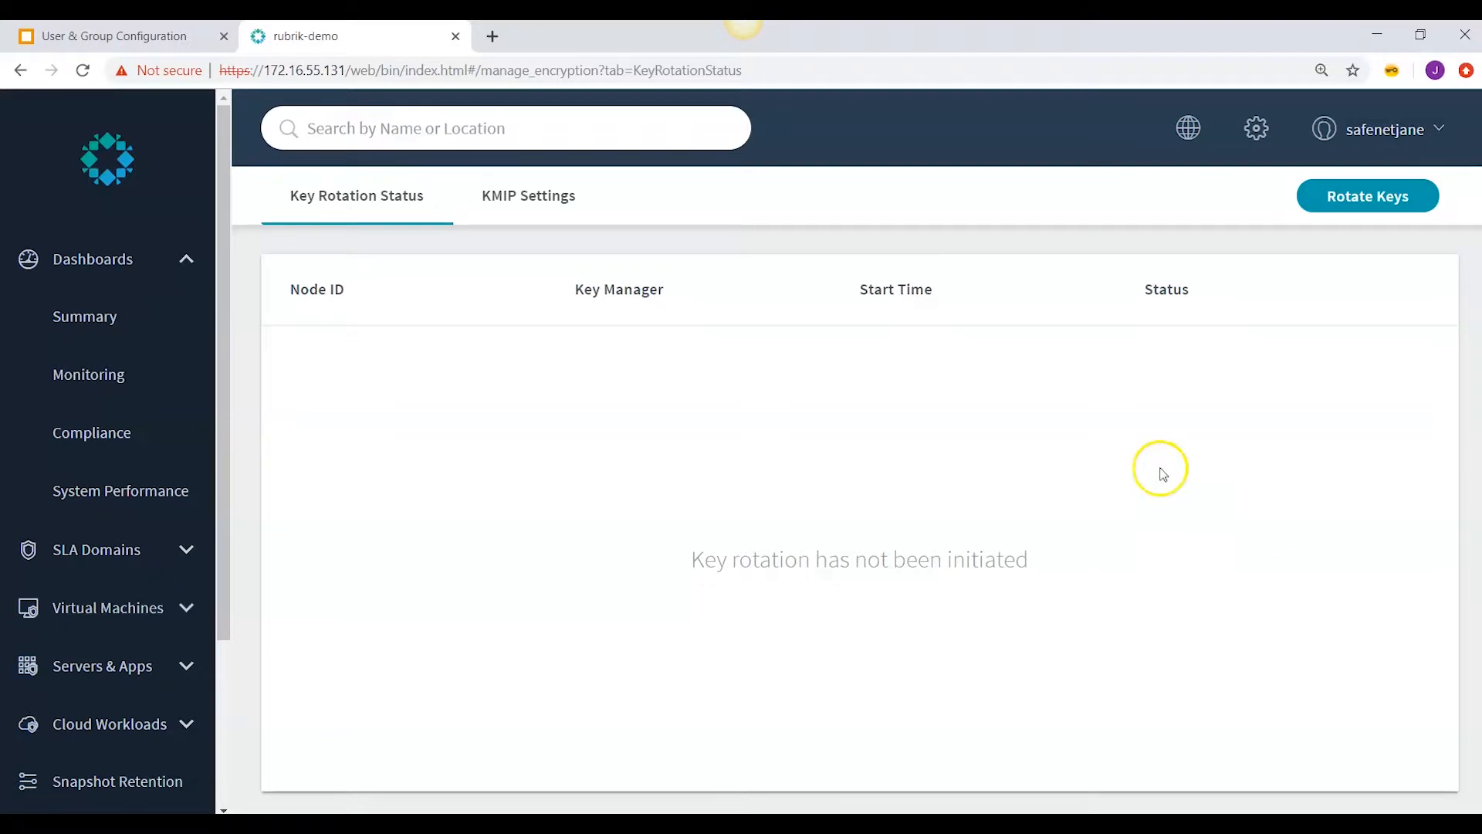
click(510, 207)
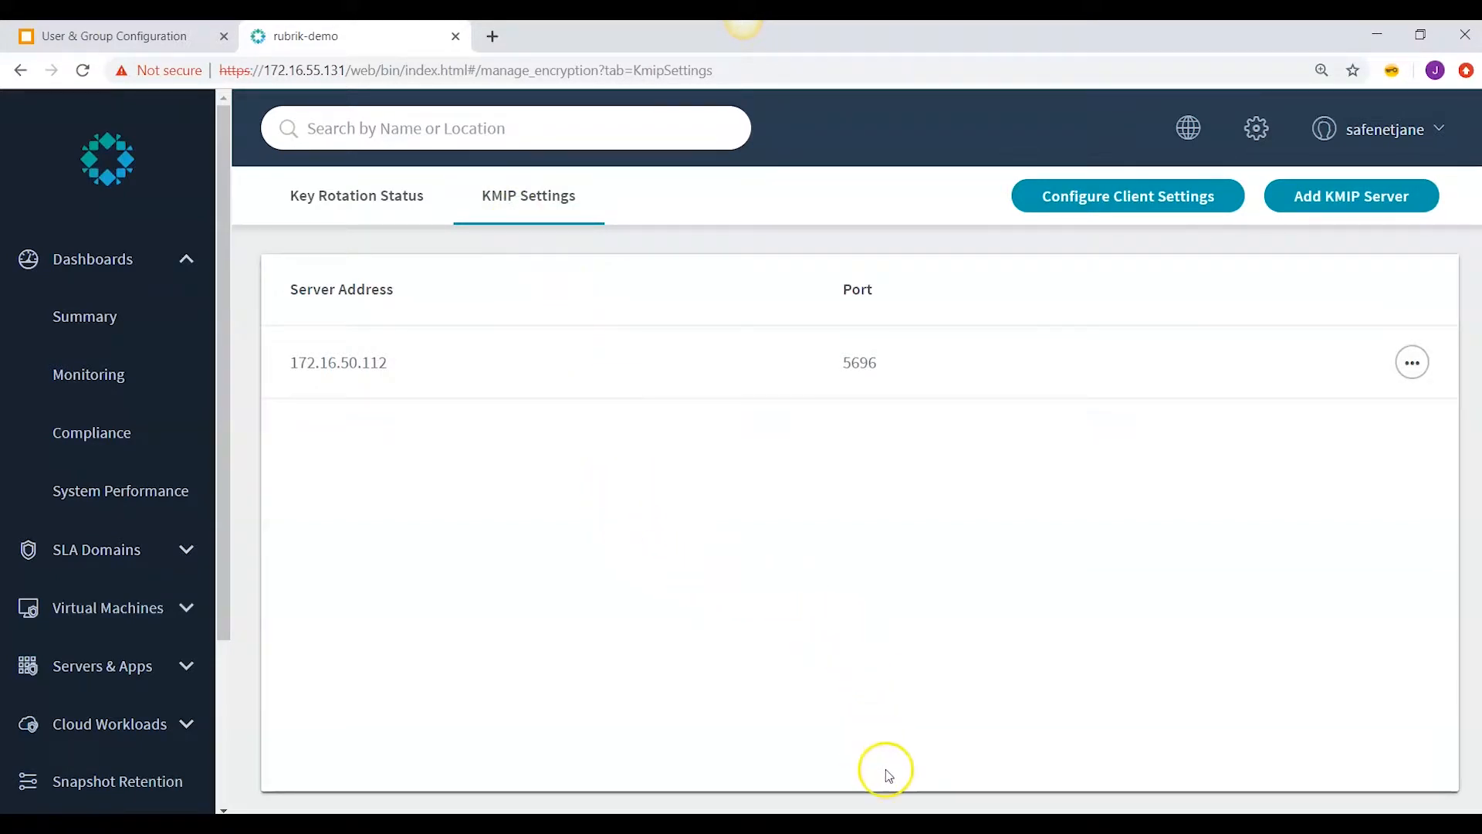
- View the PreConfig.png screenshot of the unconfigured external key manager page in Photos, and return to the Rubrik console
click(894, 826)
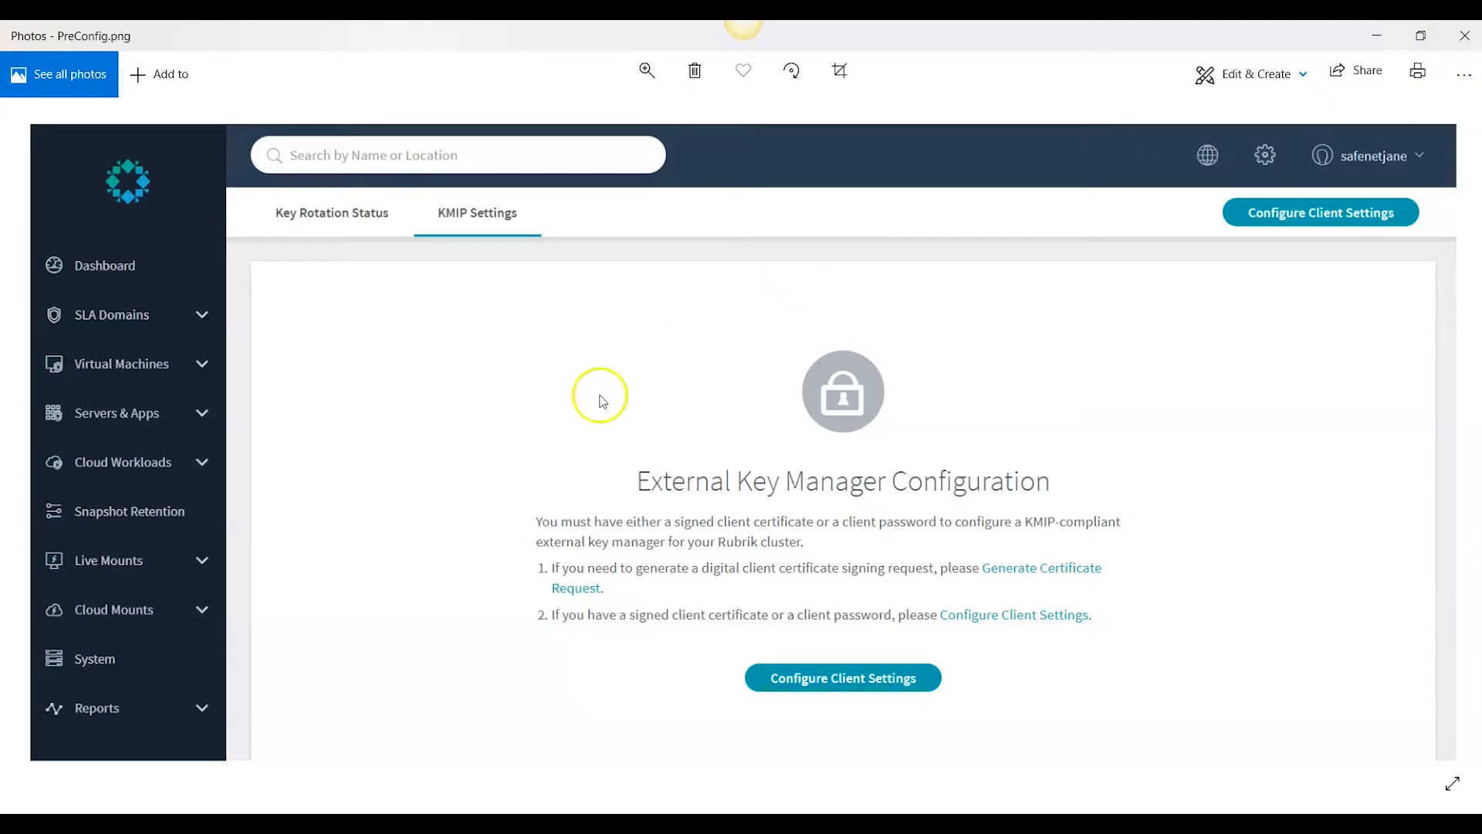
mouse_move(612, 795)
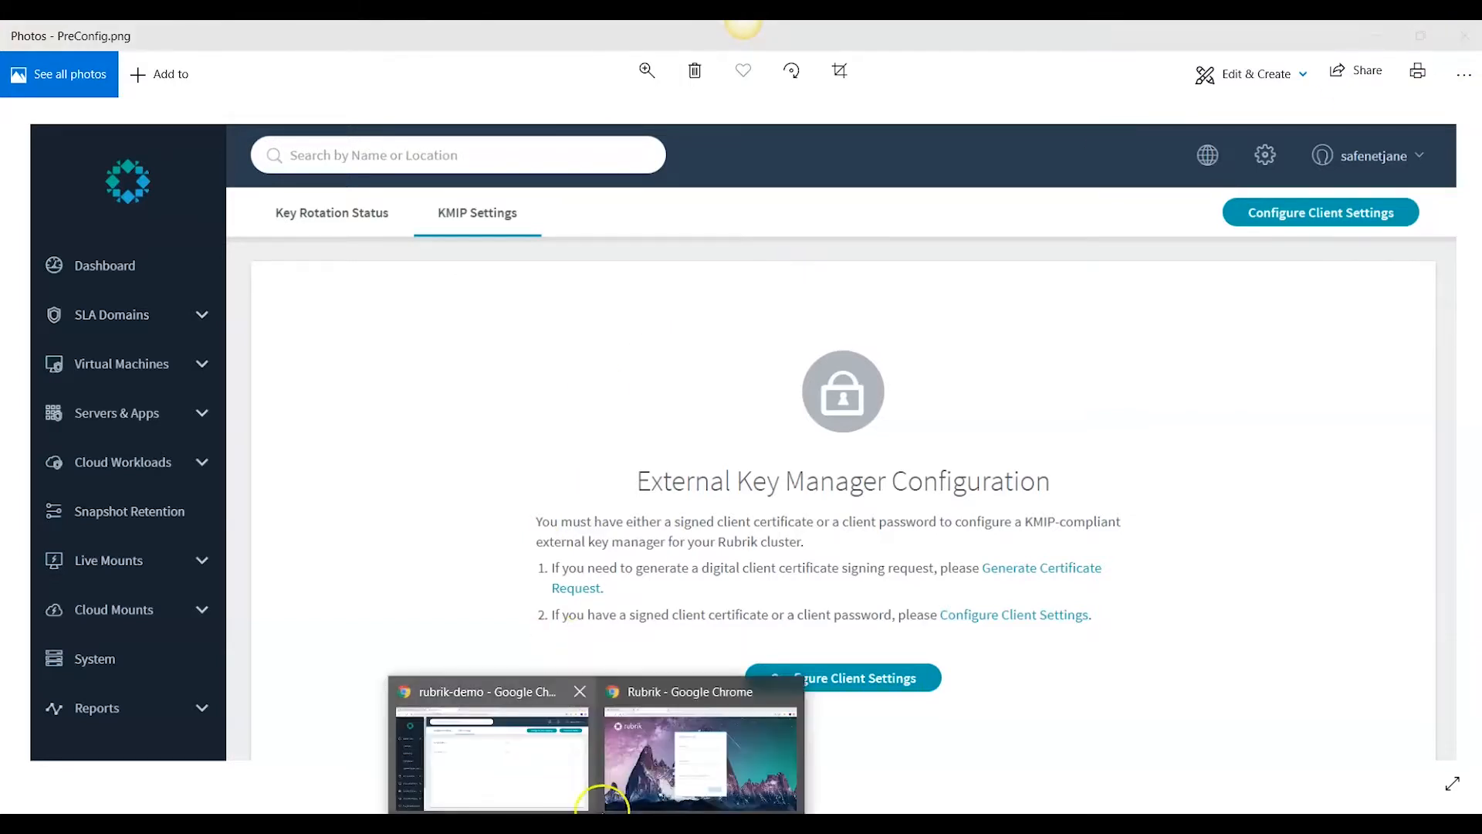
click(540, 761)
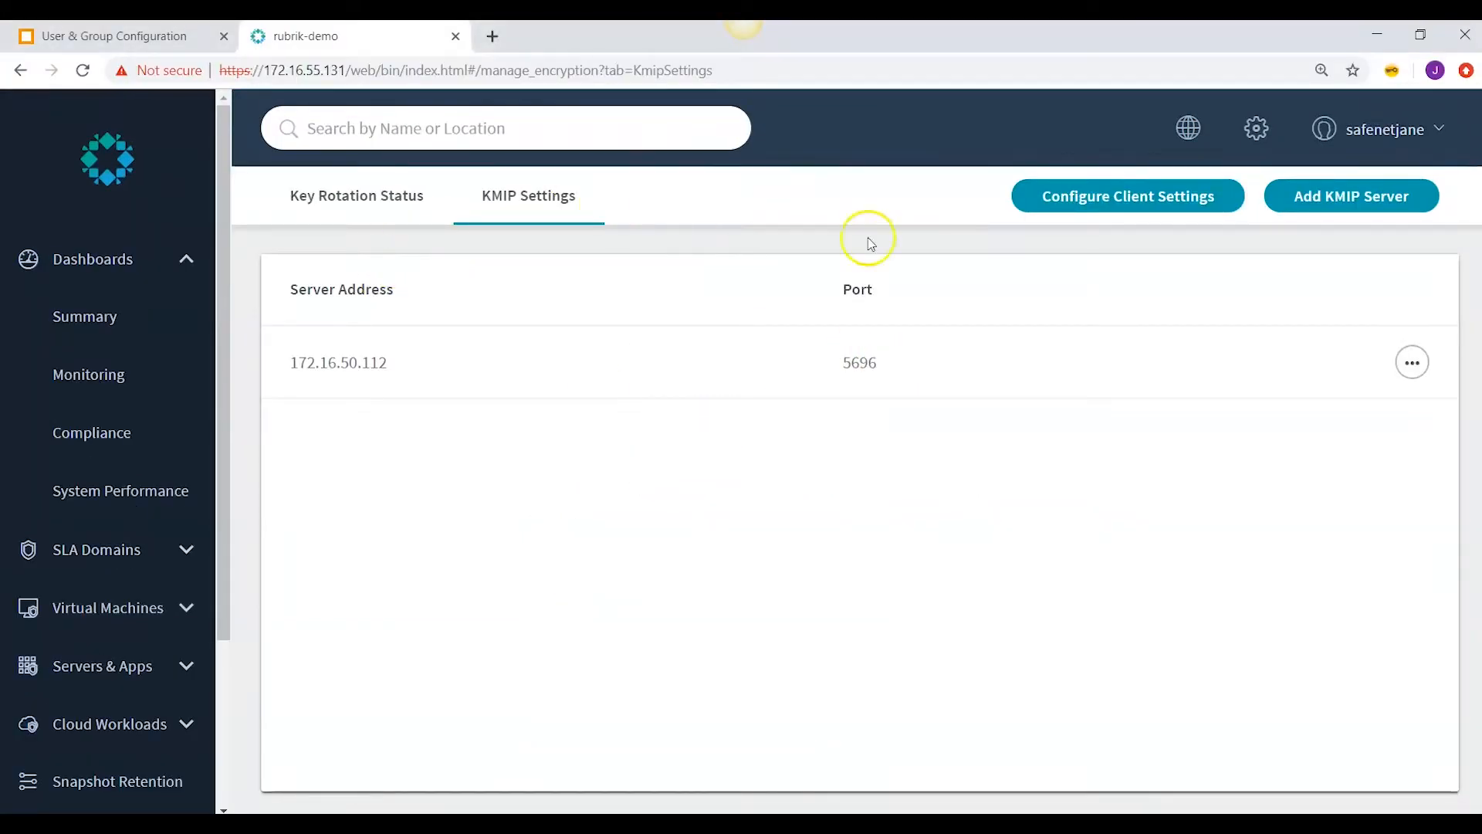
- Open the KMIP client settings, choose Password Only authentication, and clear the username
click(1088, 203)
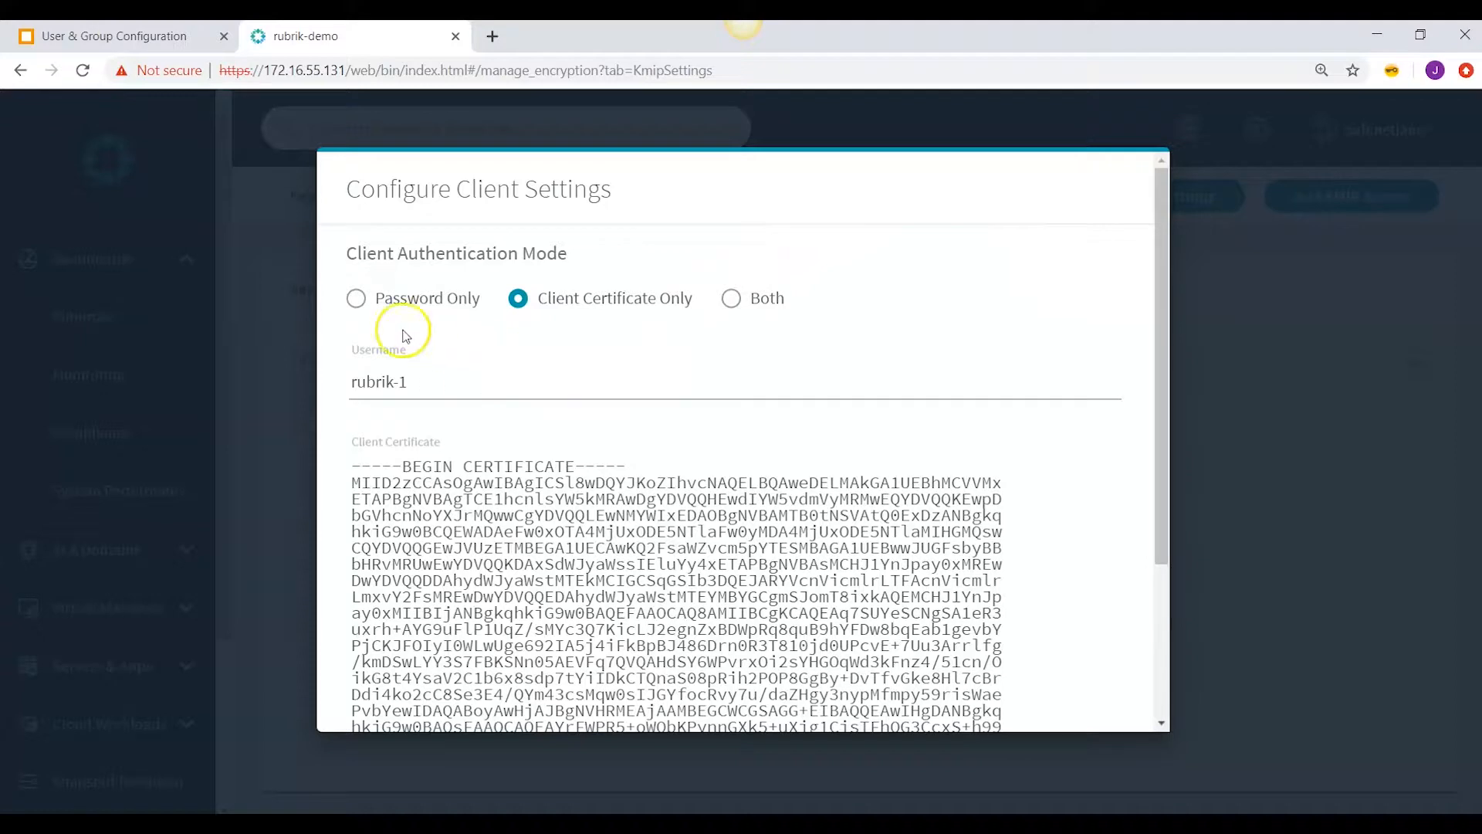
click(355, 299)
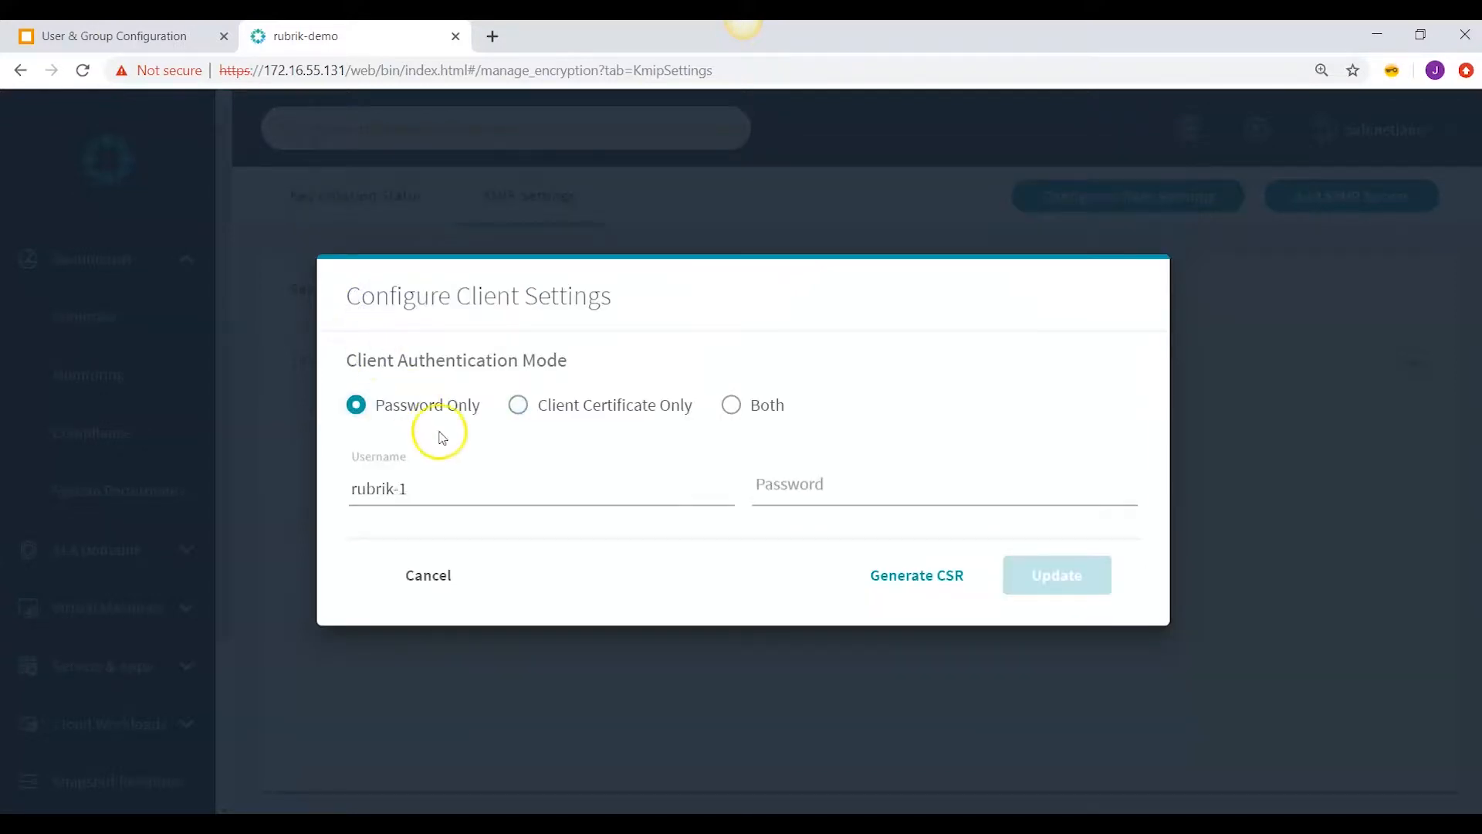
drag(430, 486, 361, 460)
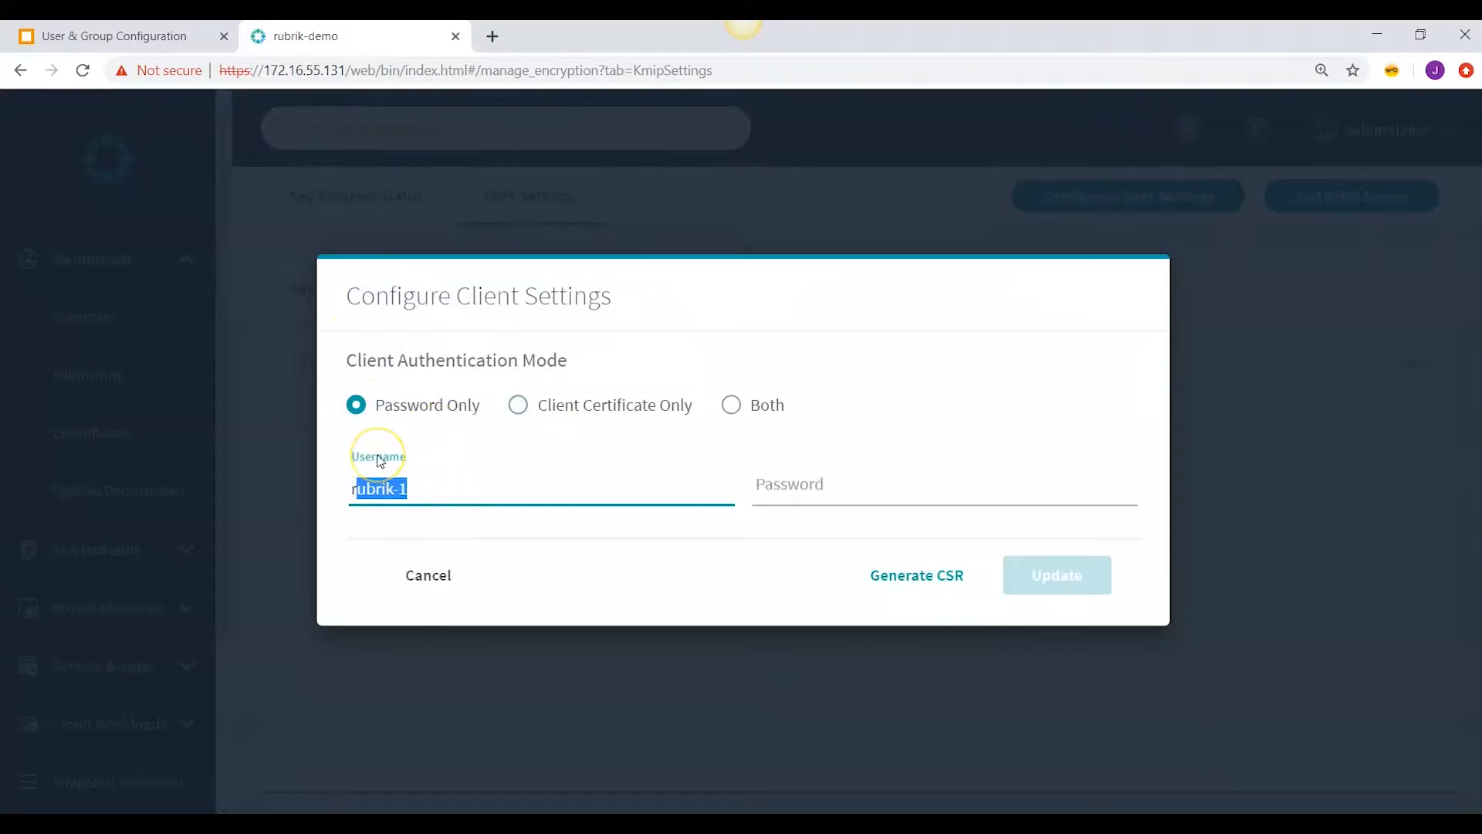
text(r)
key(BackSpace)
click(893, 346)
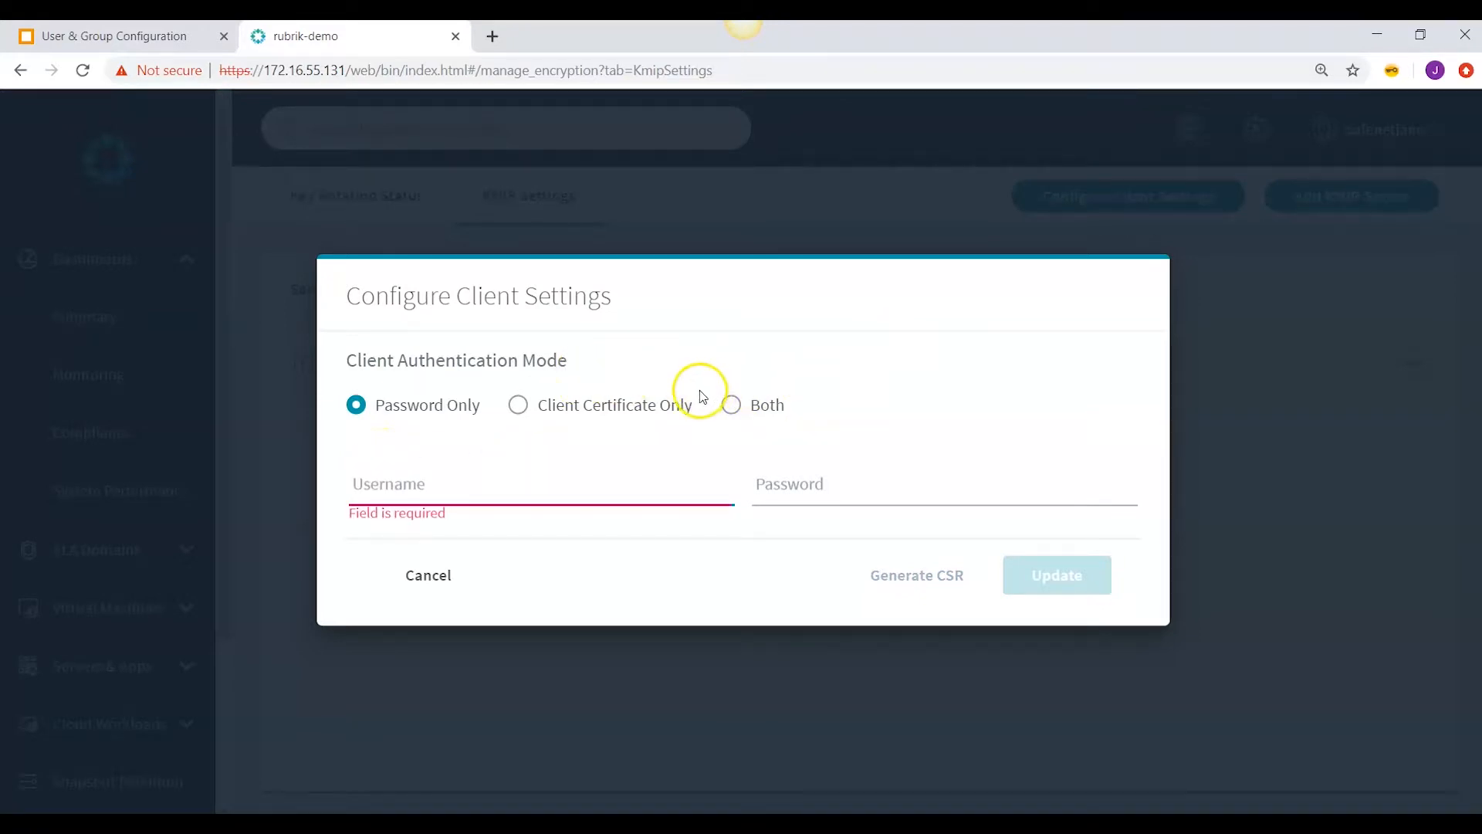
- Switch the client authentication mode to Client Certificate Only and clear the existing client certificate text
click(518, 405)
scroll(518, 405, down, 3)
drag(617, 607, 328, 248)
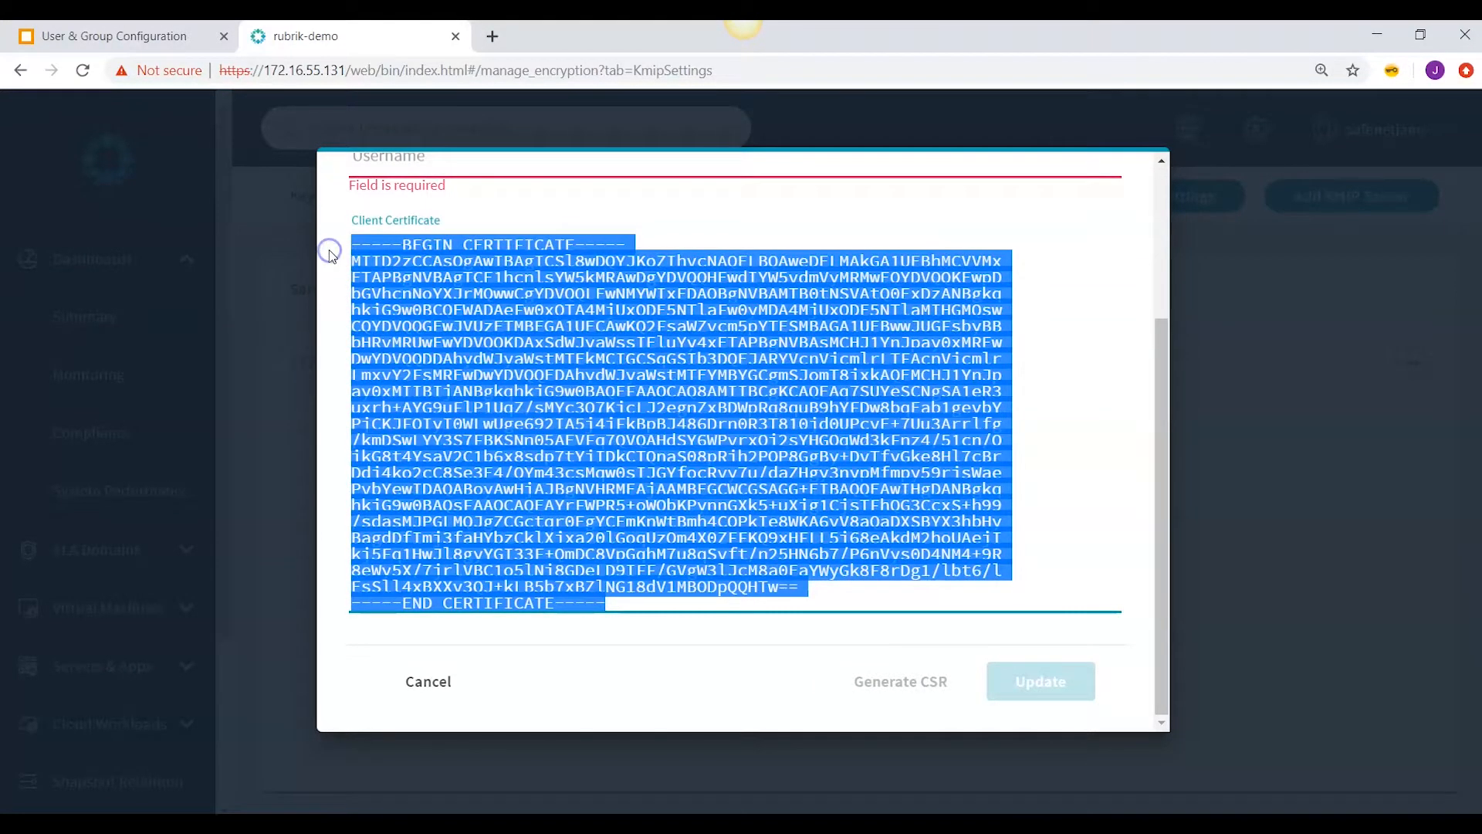
key(BackSpace)
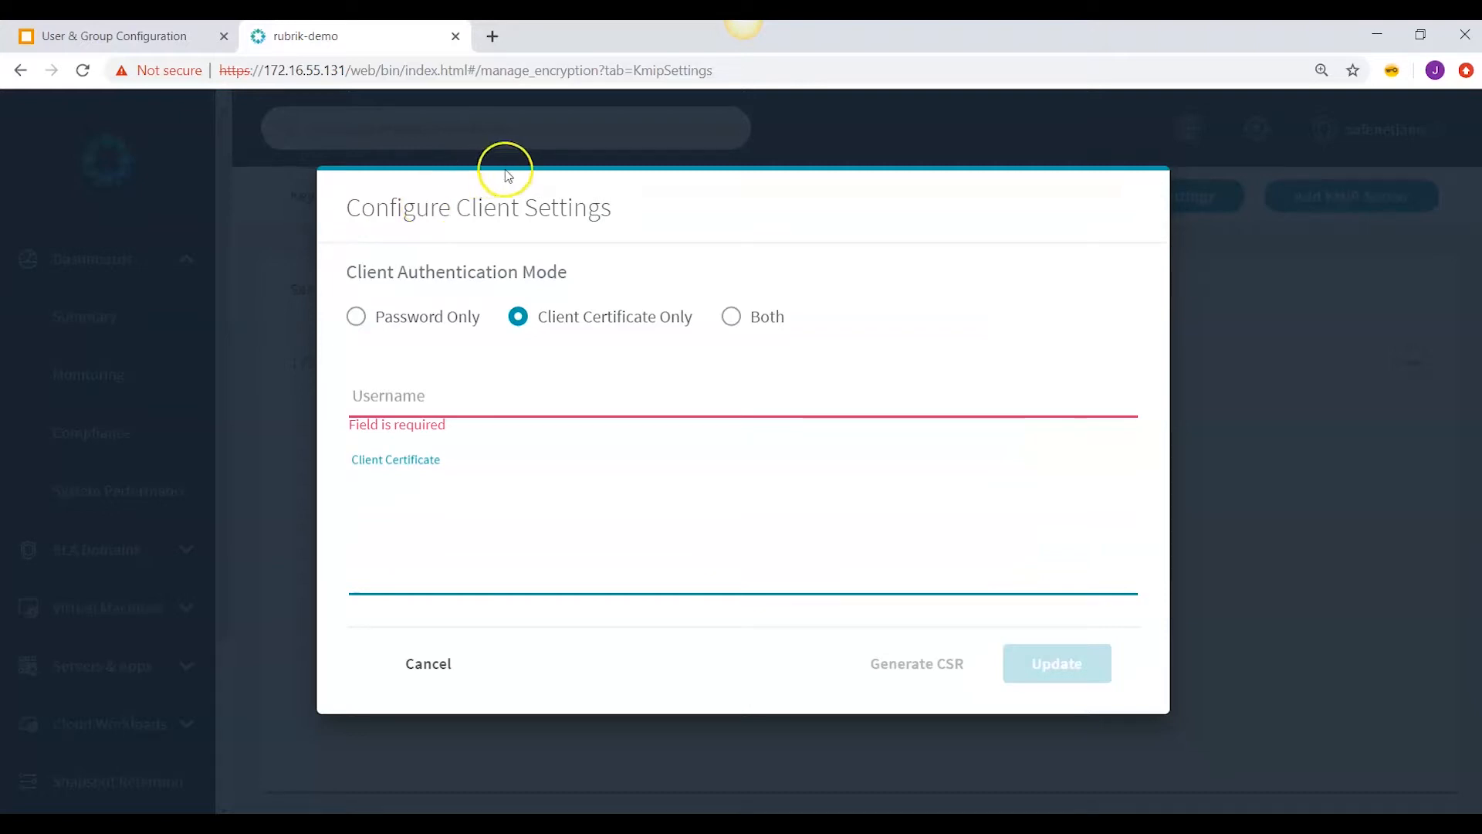
- Enter rubrik-1 as the client username and generate a certificate signing request for it
click(398, 390)
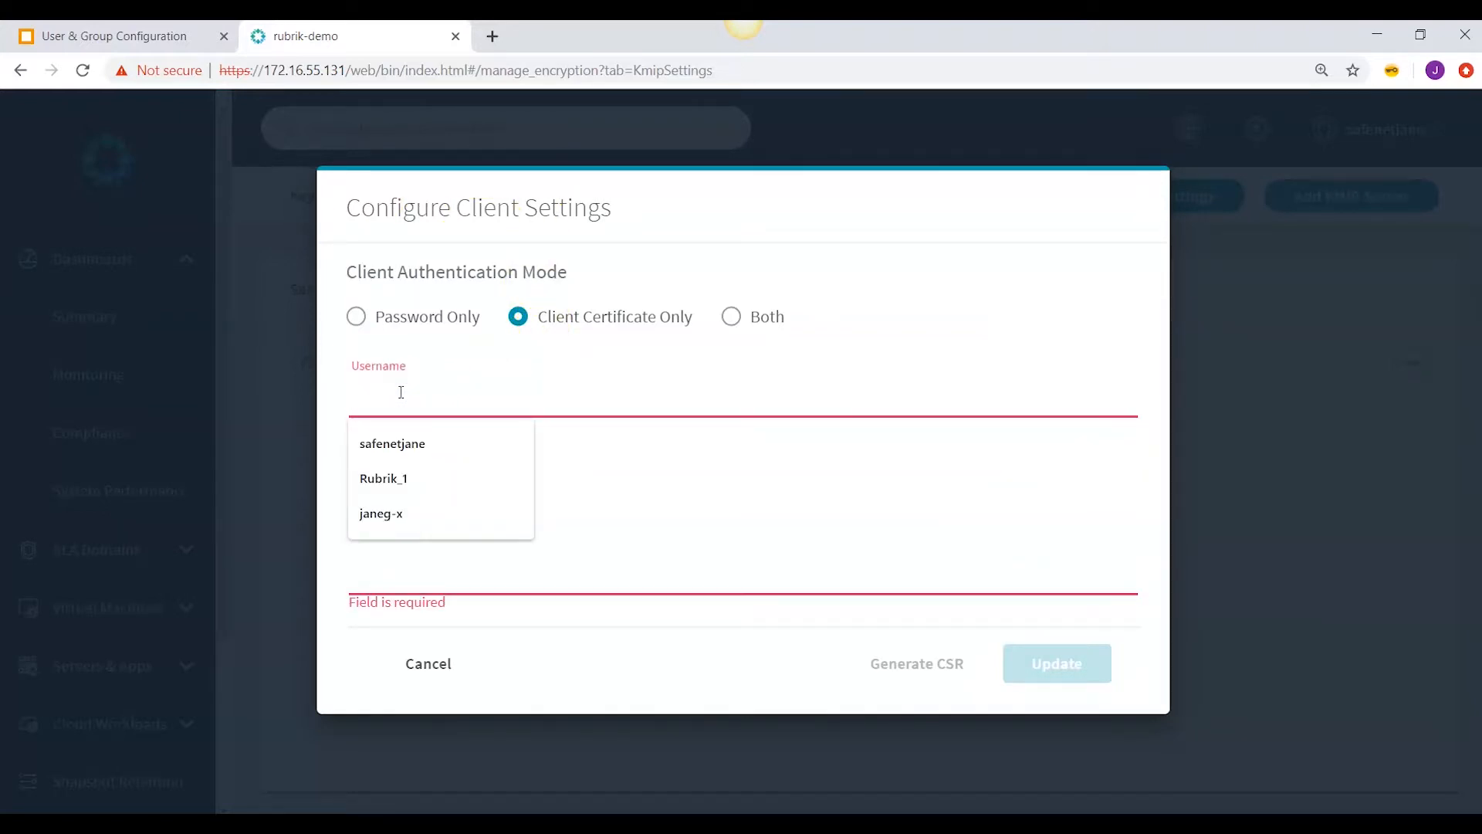
text(rubr)
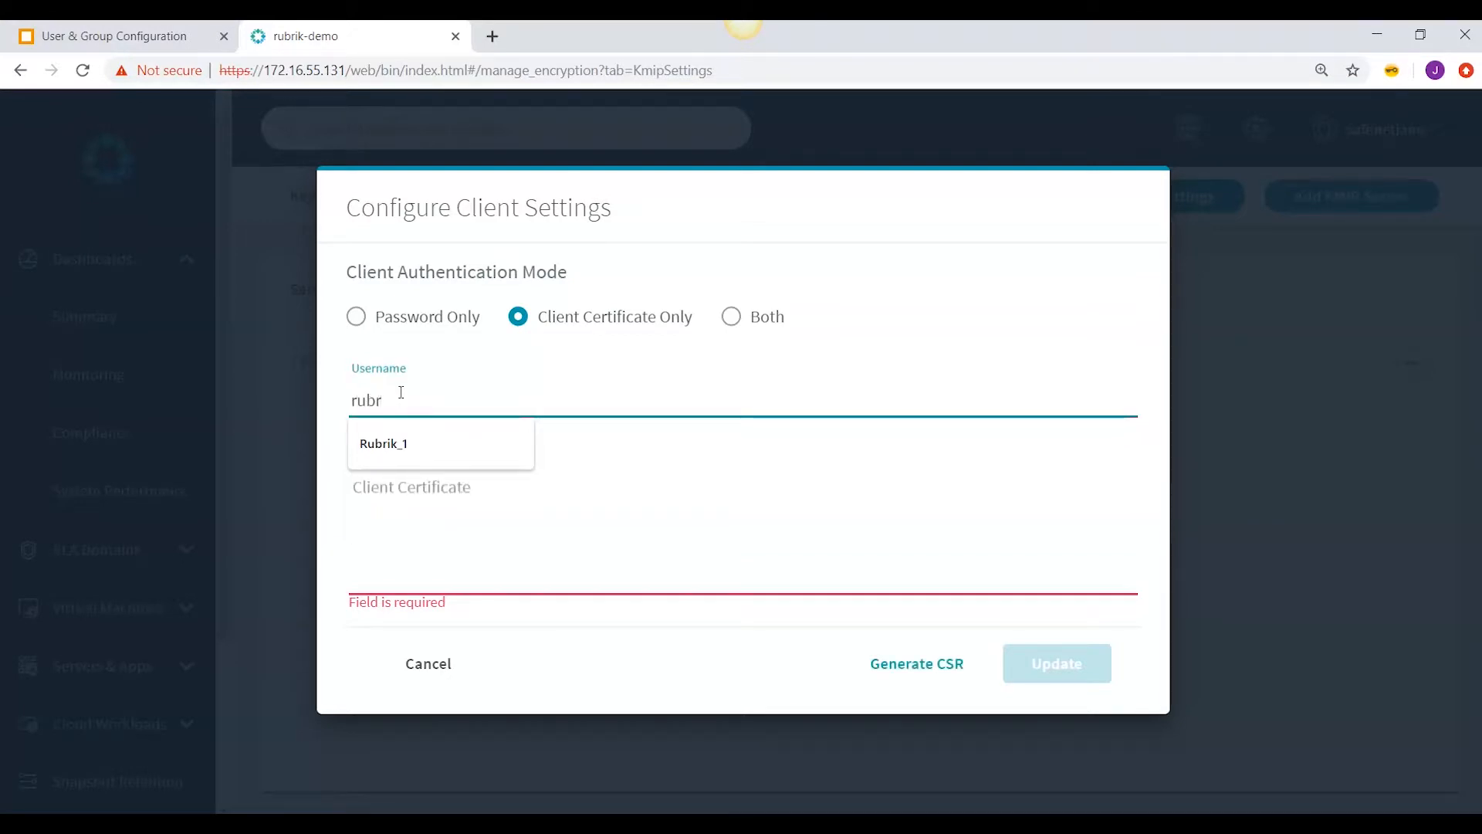
text(ik-1)
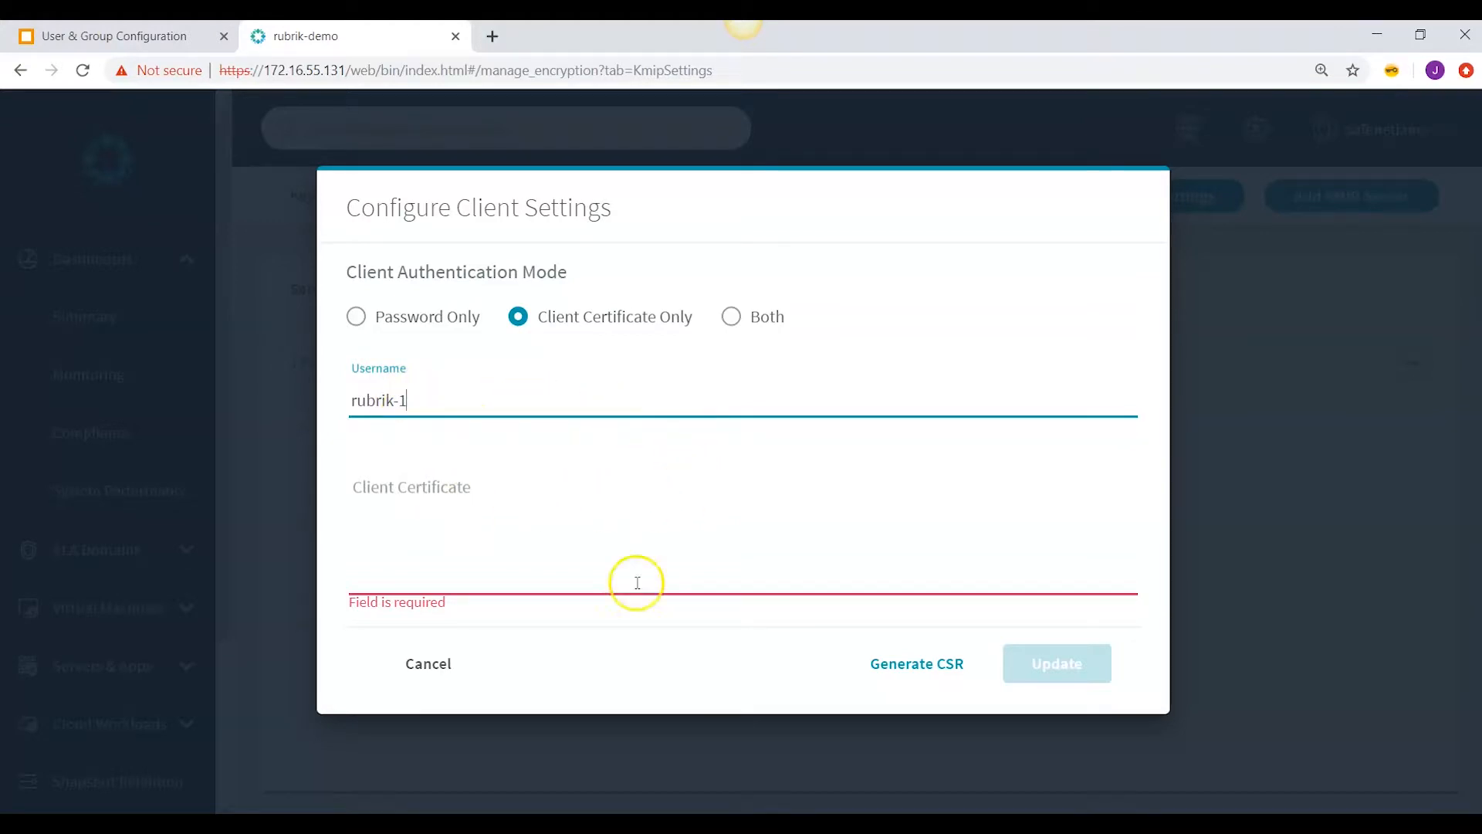
click(928, 675)
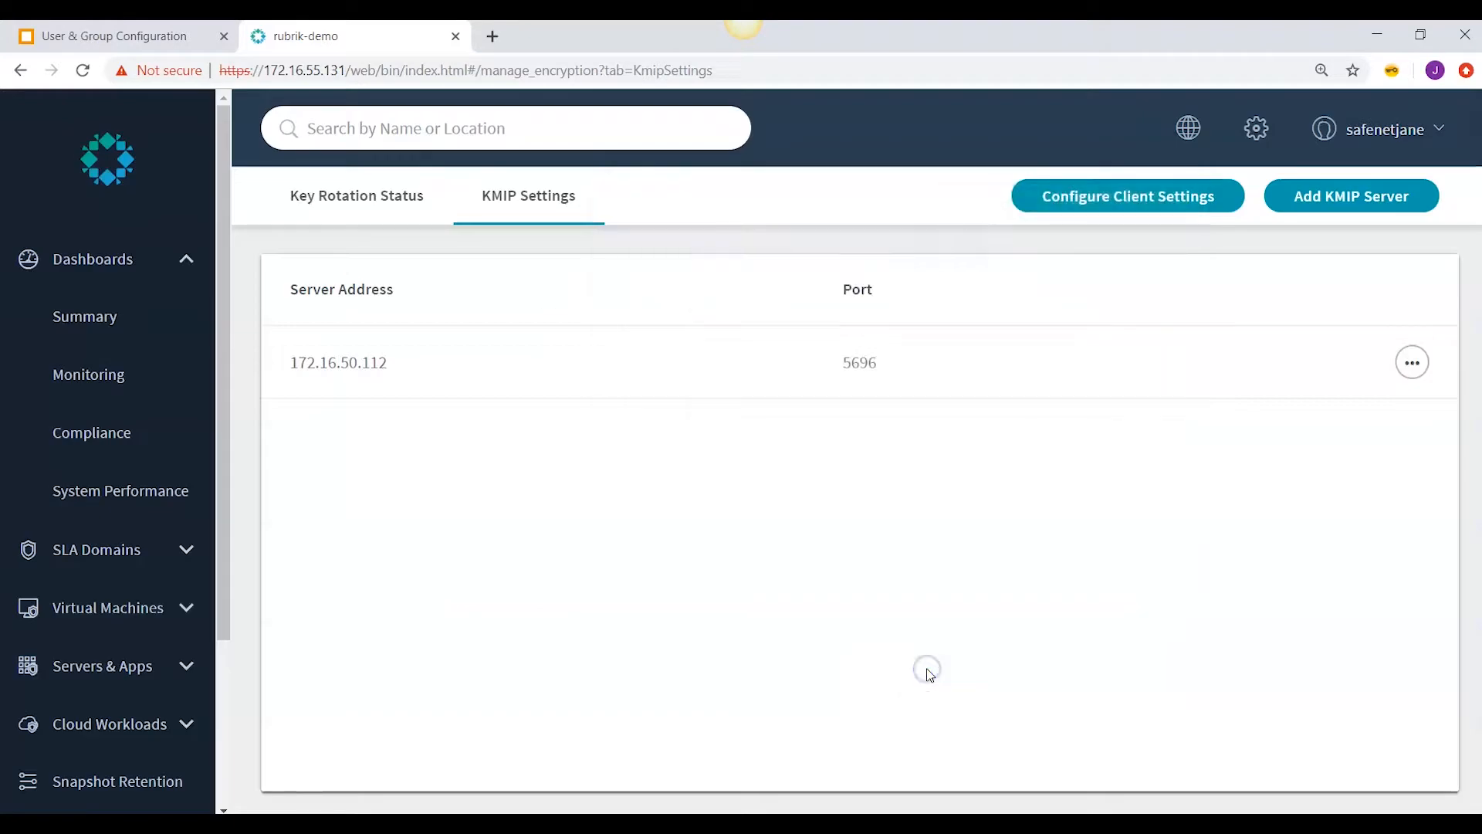
click(957, 577)
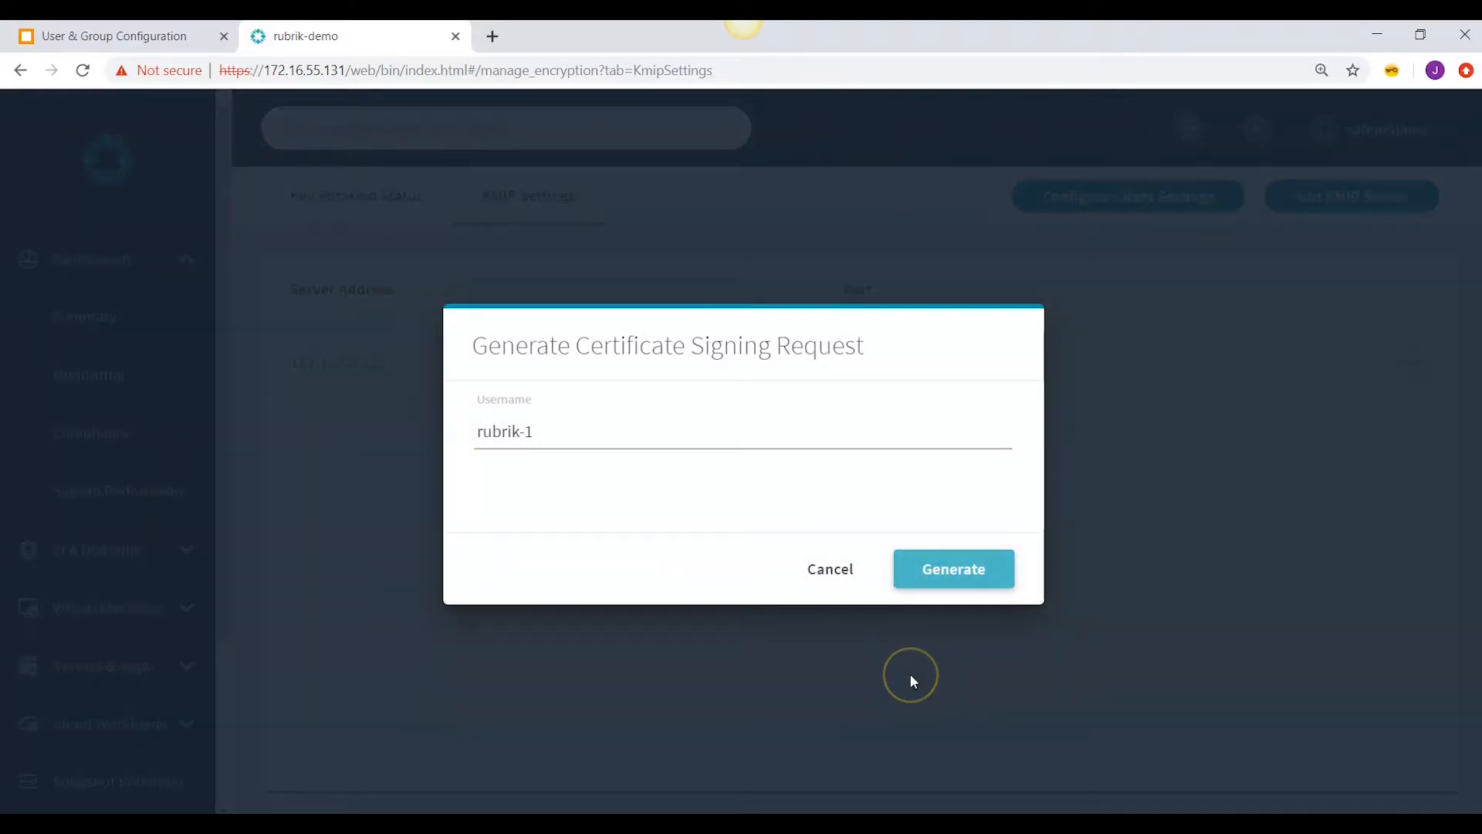
- Copy the entire certificate signing request text for rubrik-1, including its begin and end lines
scroll(908, 475, down, 2)
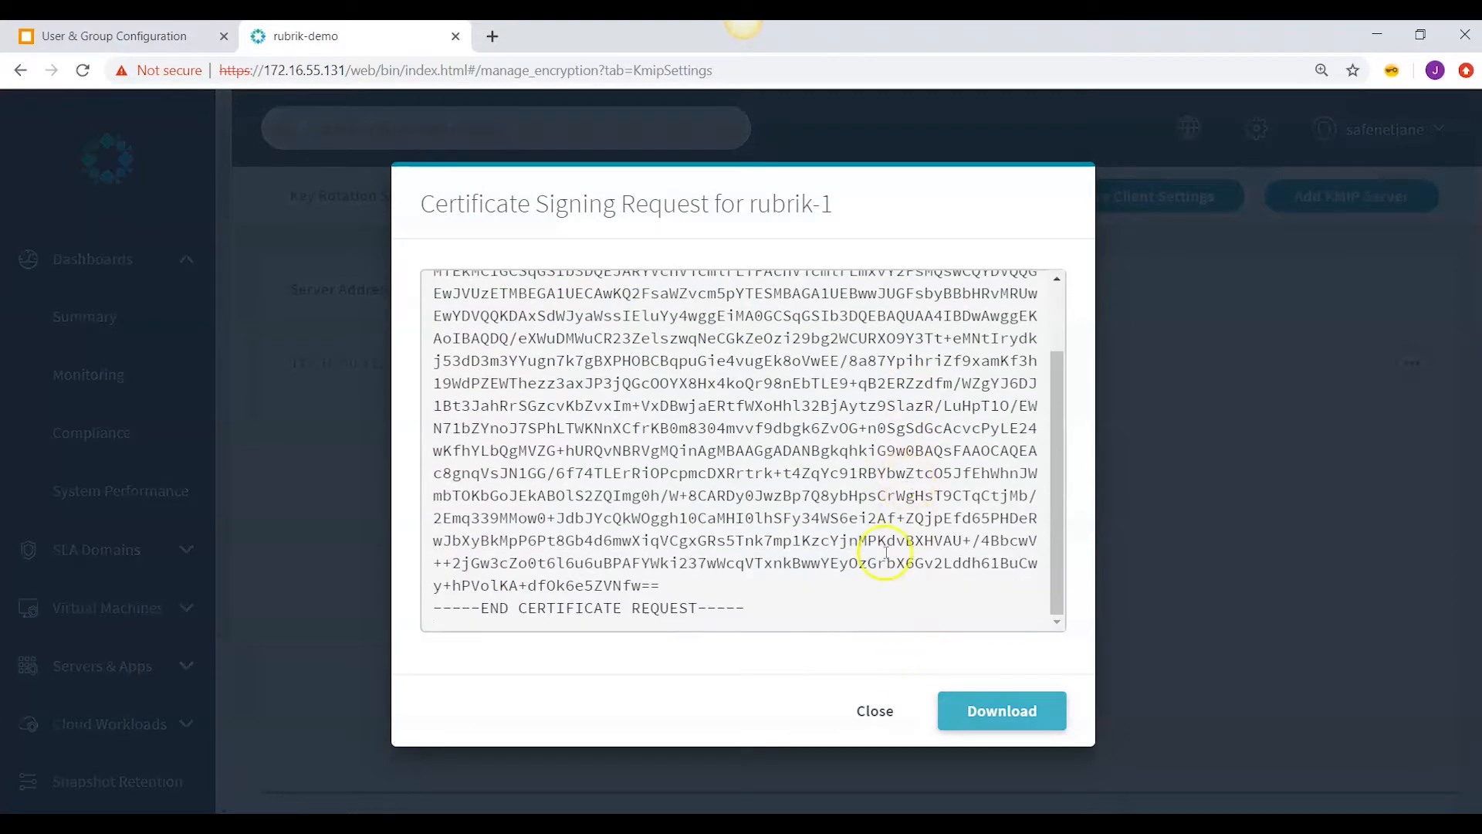
drag(745, 609, 395, 259)
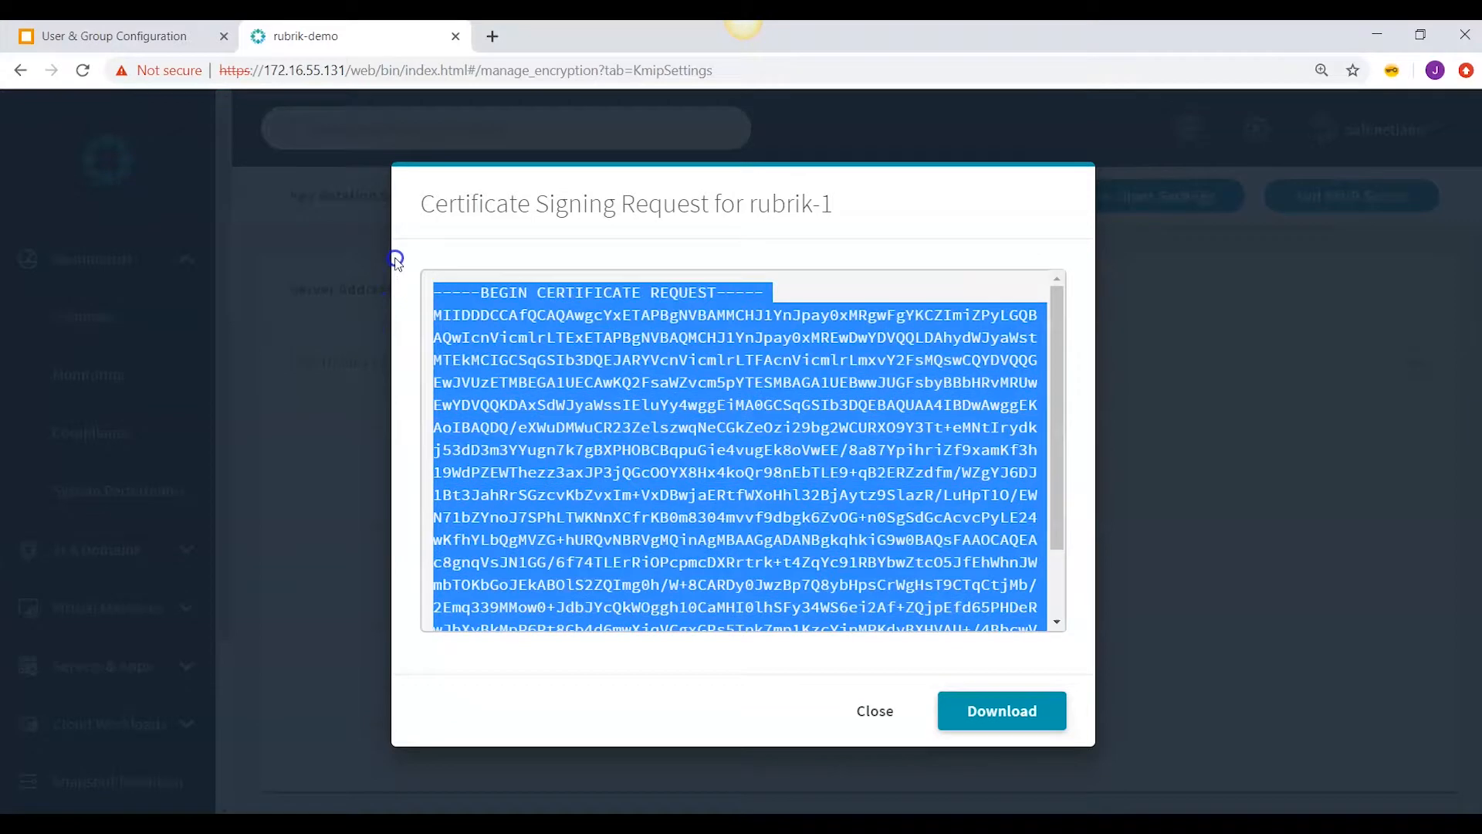
right_click(510, 308)
click(540, 321)
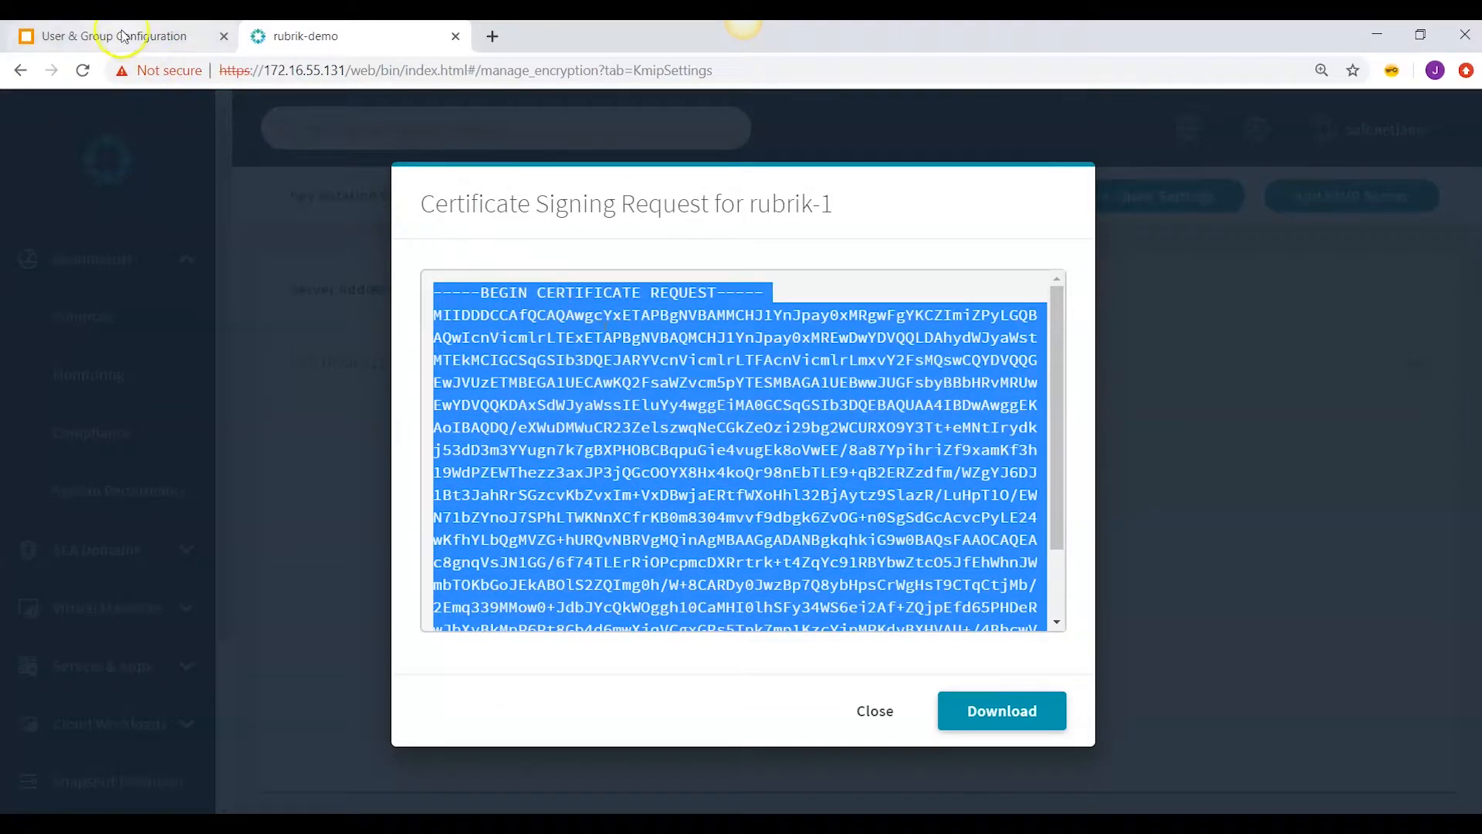
- Switch to the KeySecure Management Console and start signing a certificate request with the local CA KMIP-CA
click(154, 36)
click(172, 161)
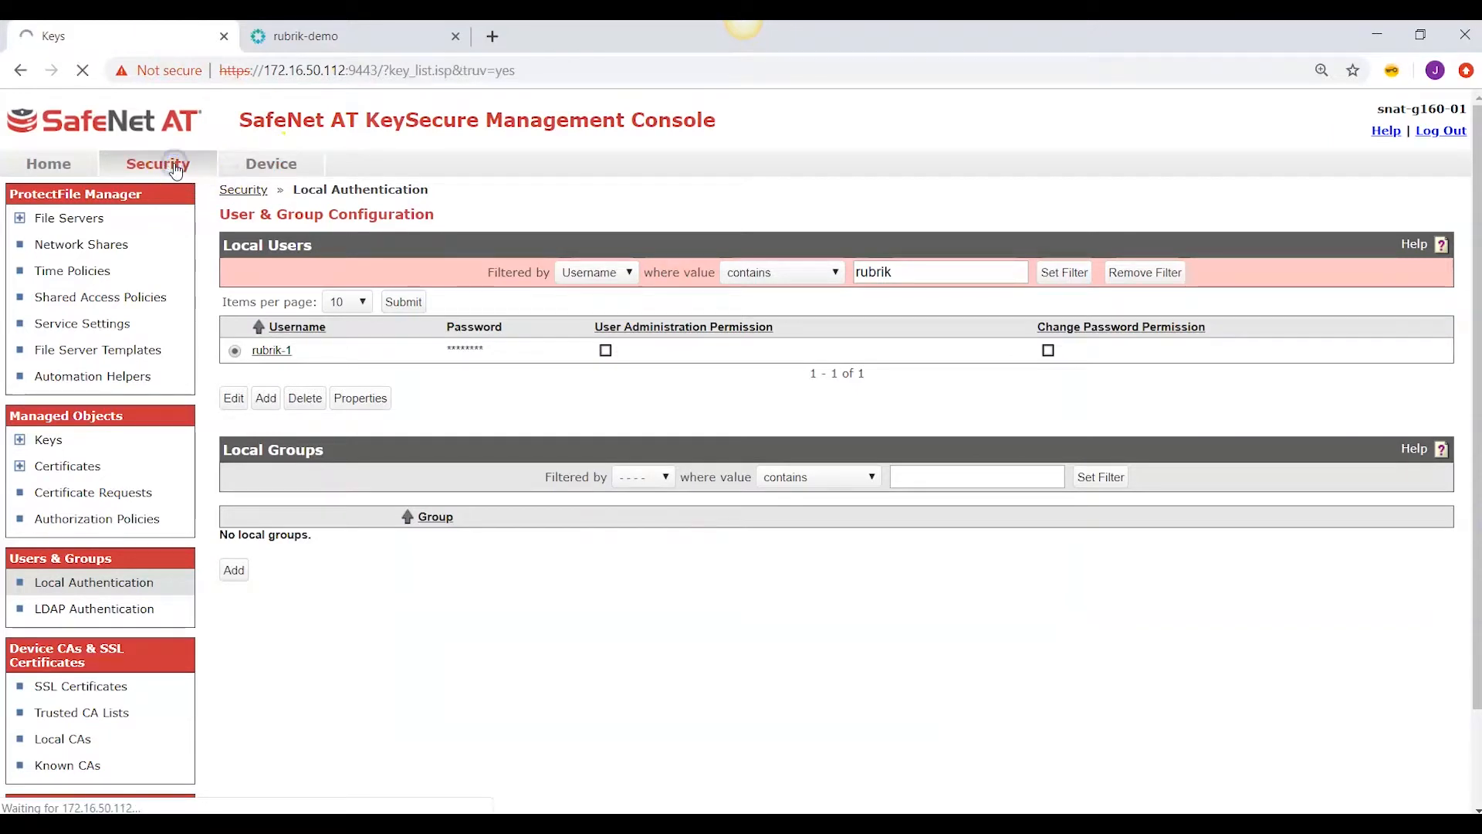
scroll(119, 596, down, 2)
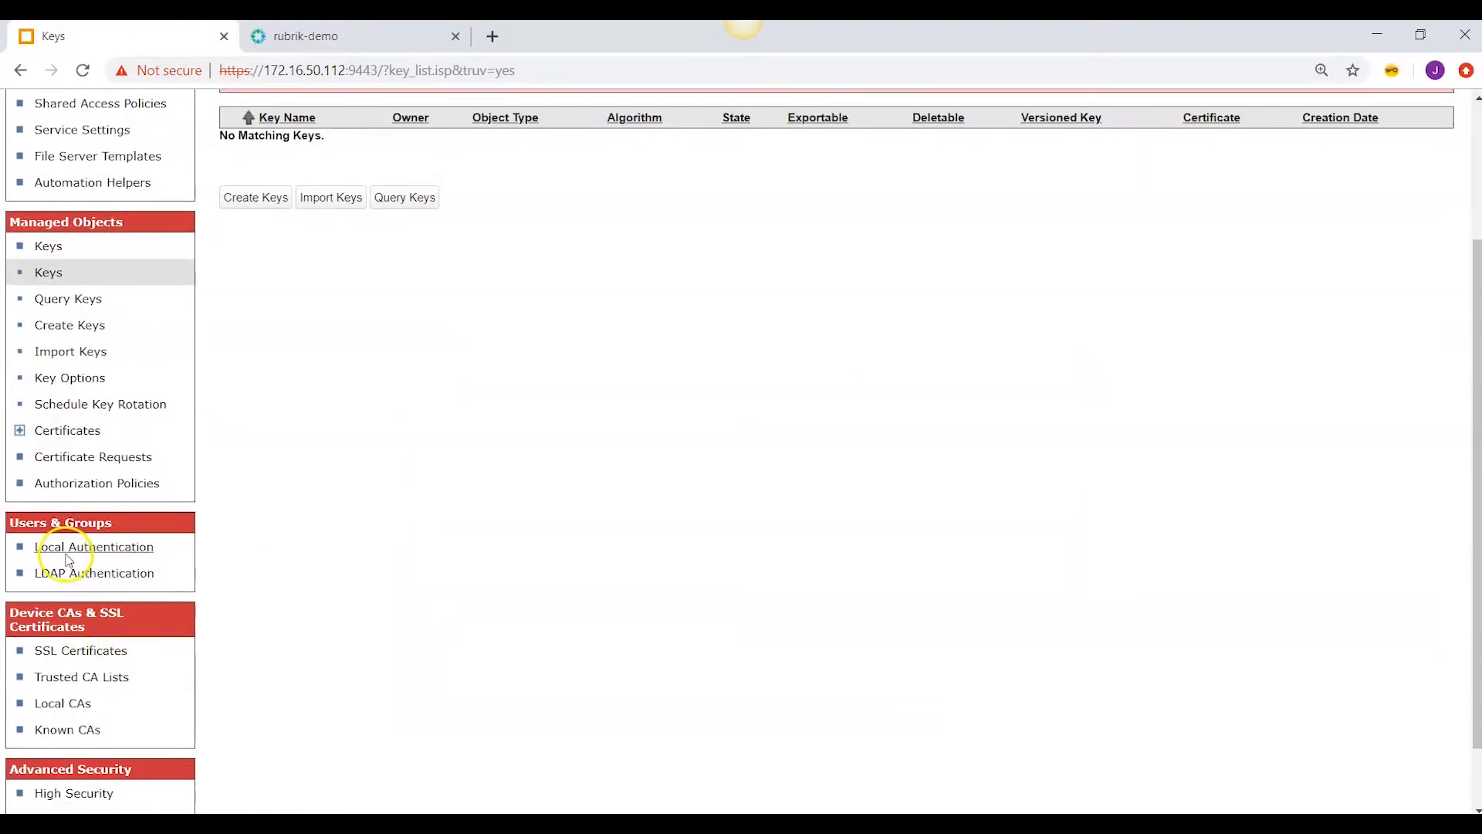
click(65, 703)
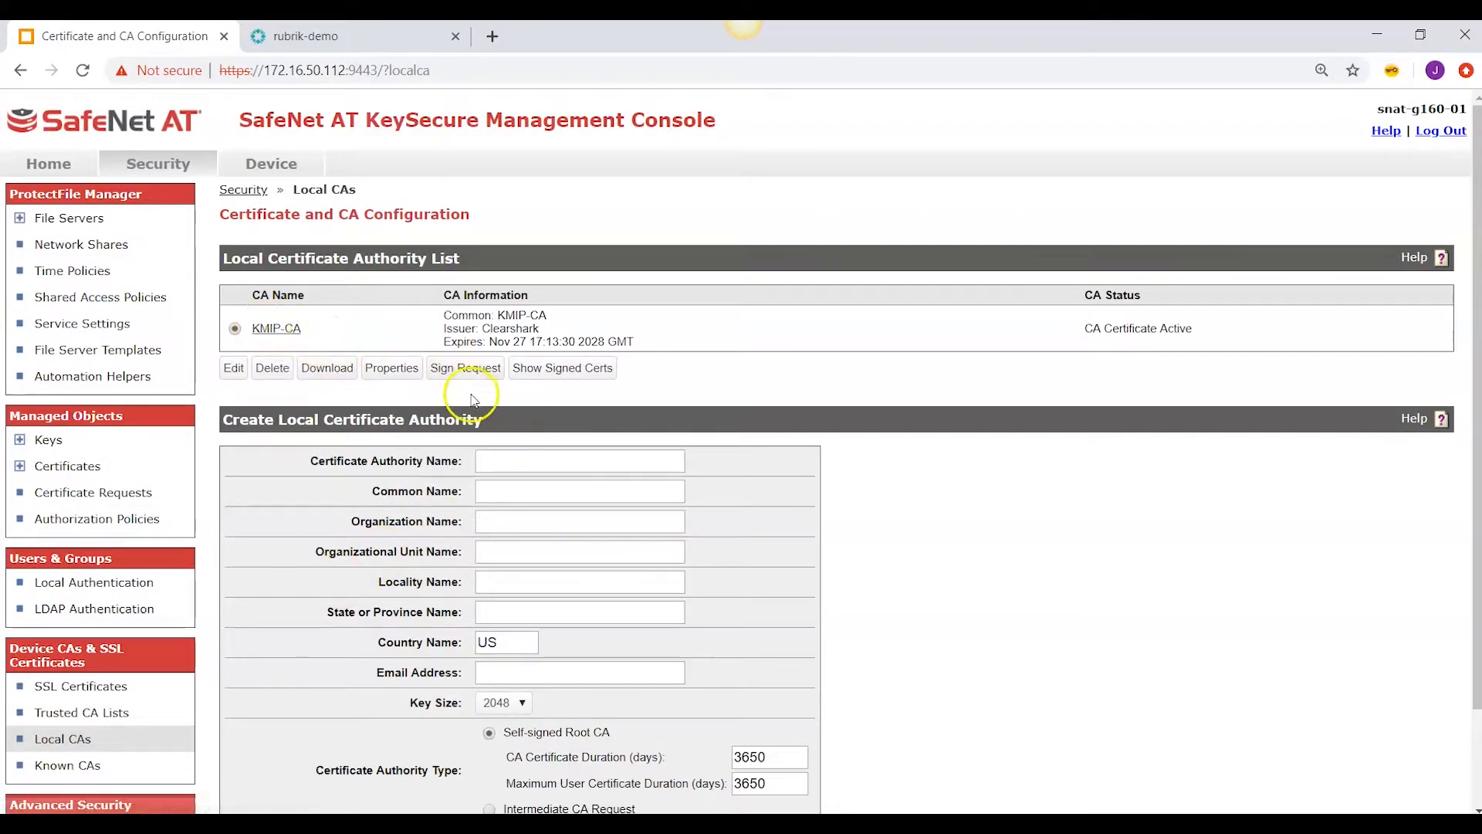
click(465, 368)
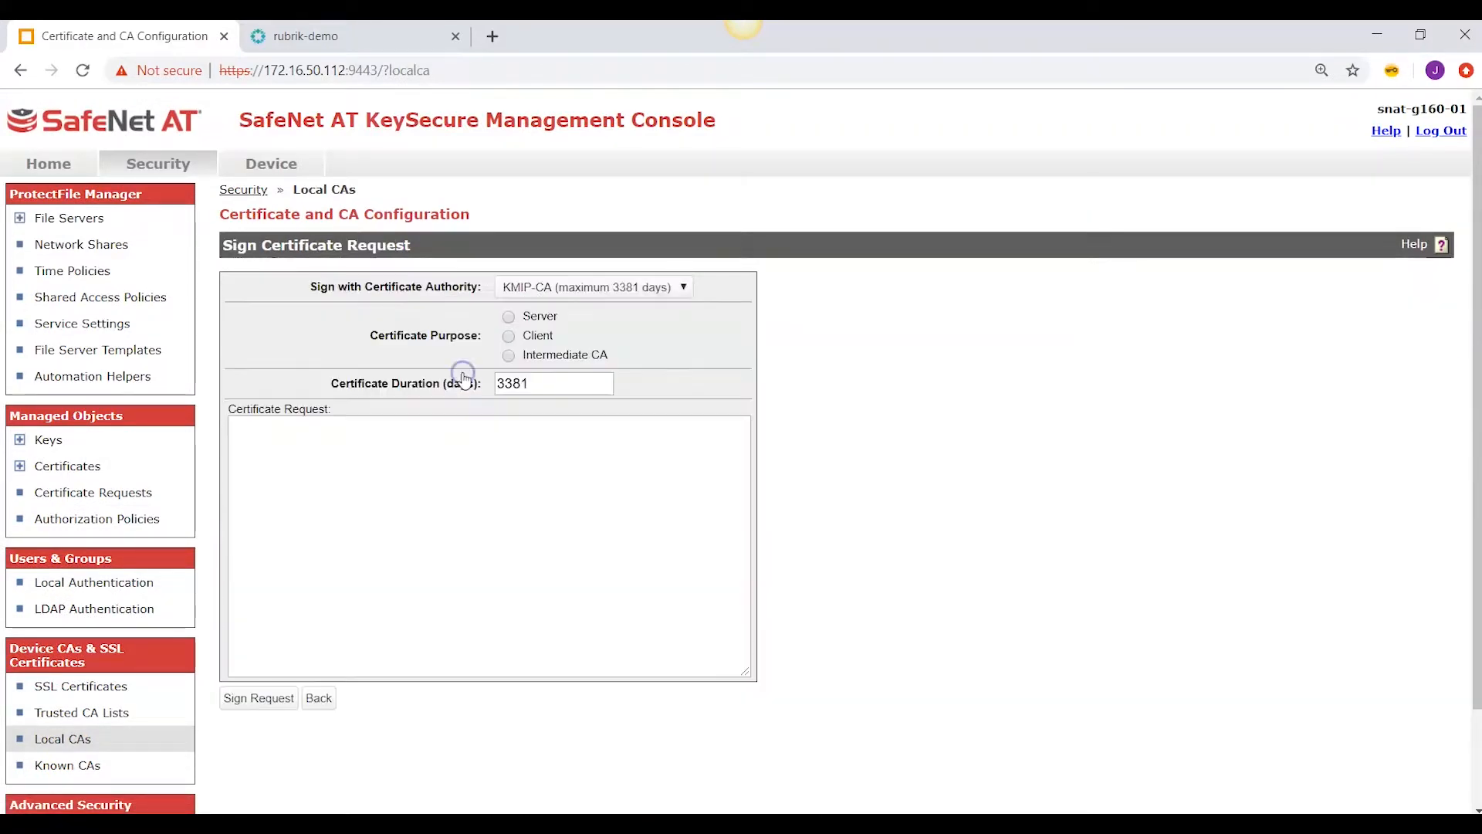
- Set the certificate purpose to Client and the certificate duration to 365 days
click(508, 338)
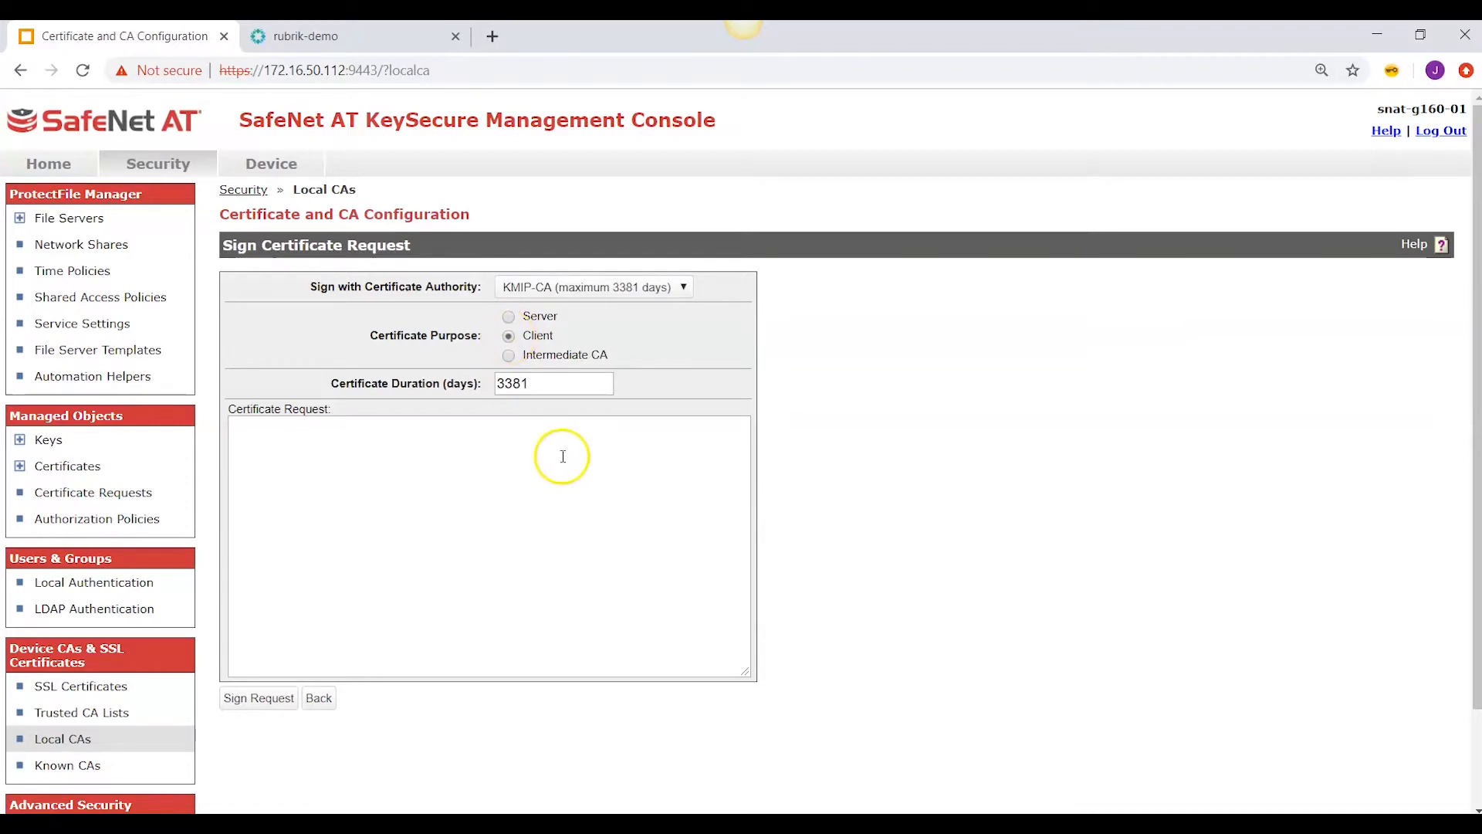
click(543, 382)
key(BackSpace)
key(BackSpace)
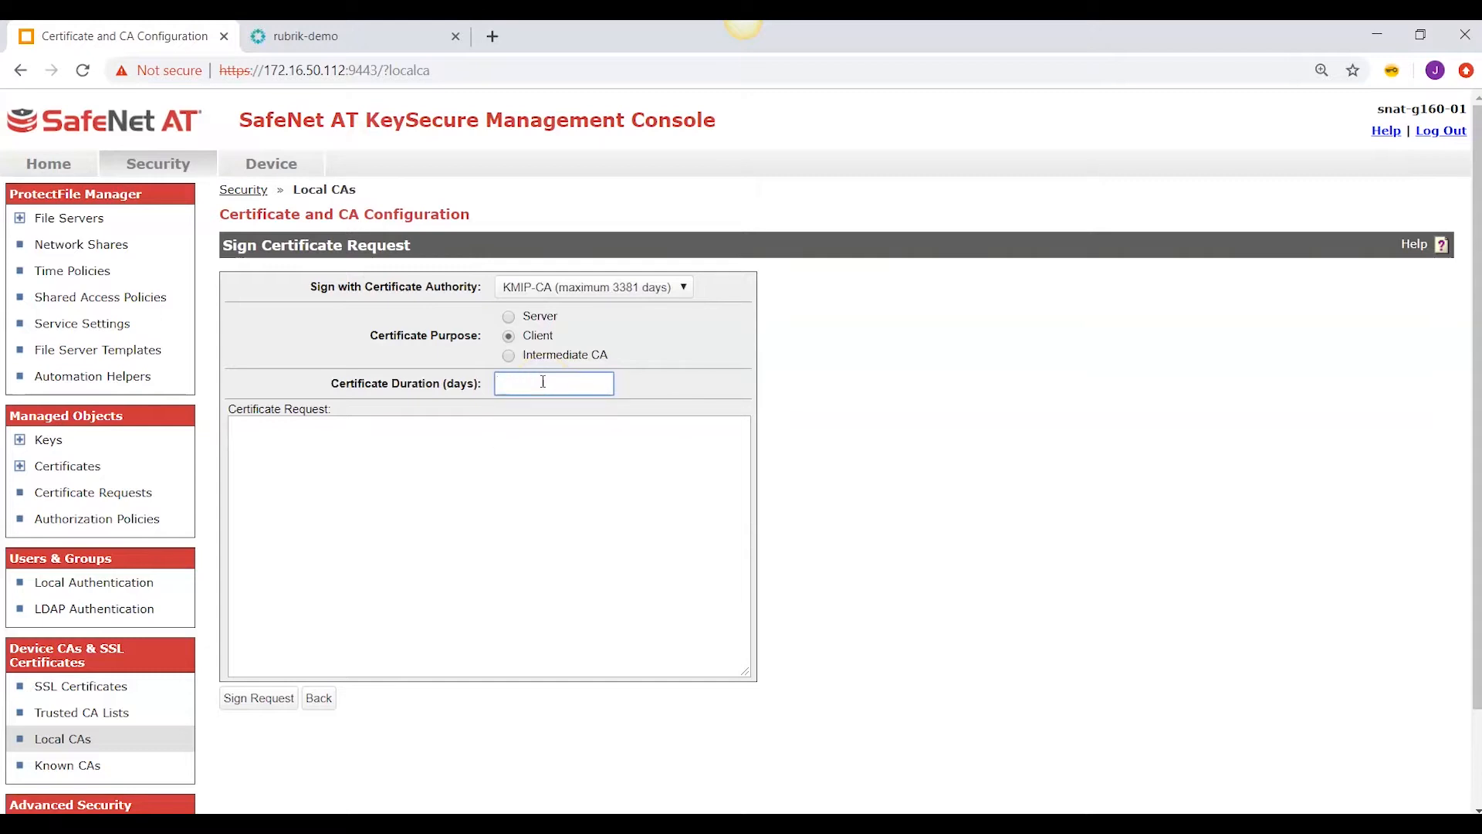
text(36)
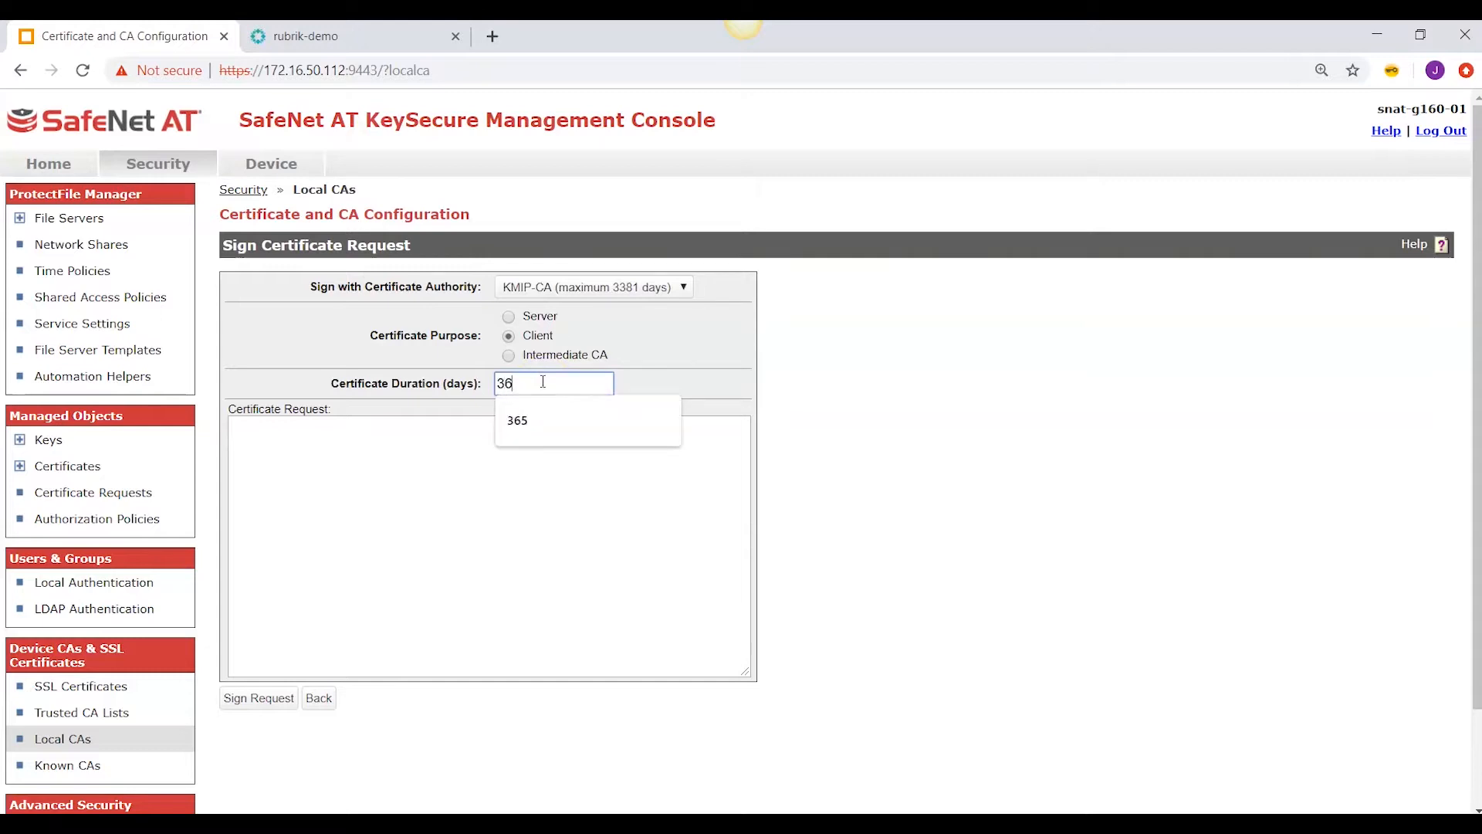
text(5)
- Paste the copied signing request into the Certificate Request field and sign it
click(302, 441)
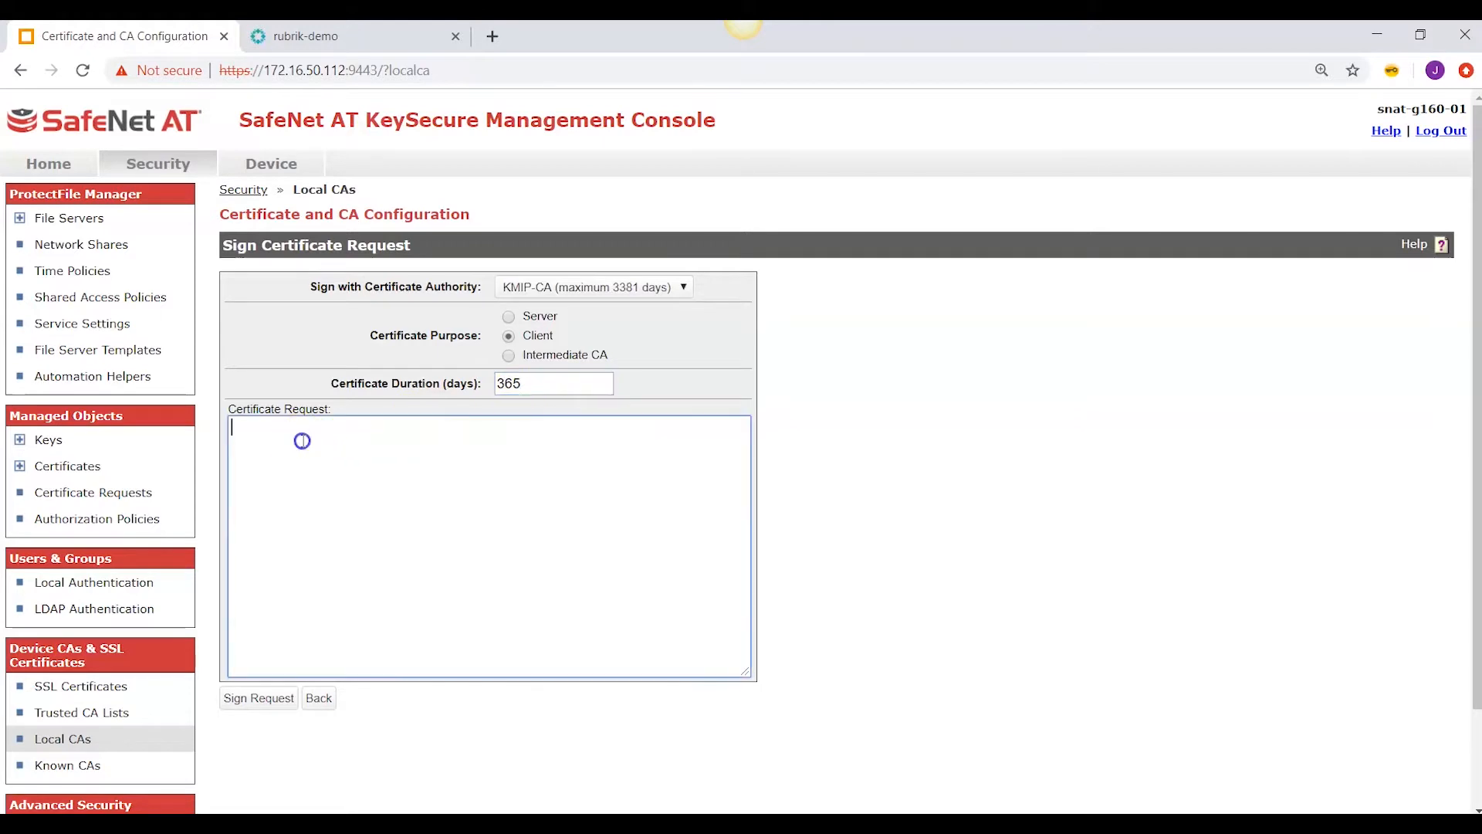
right_click(304, 441)
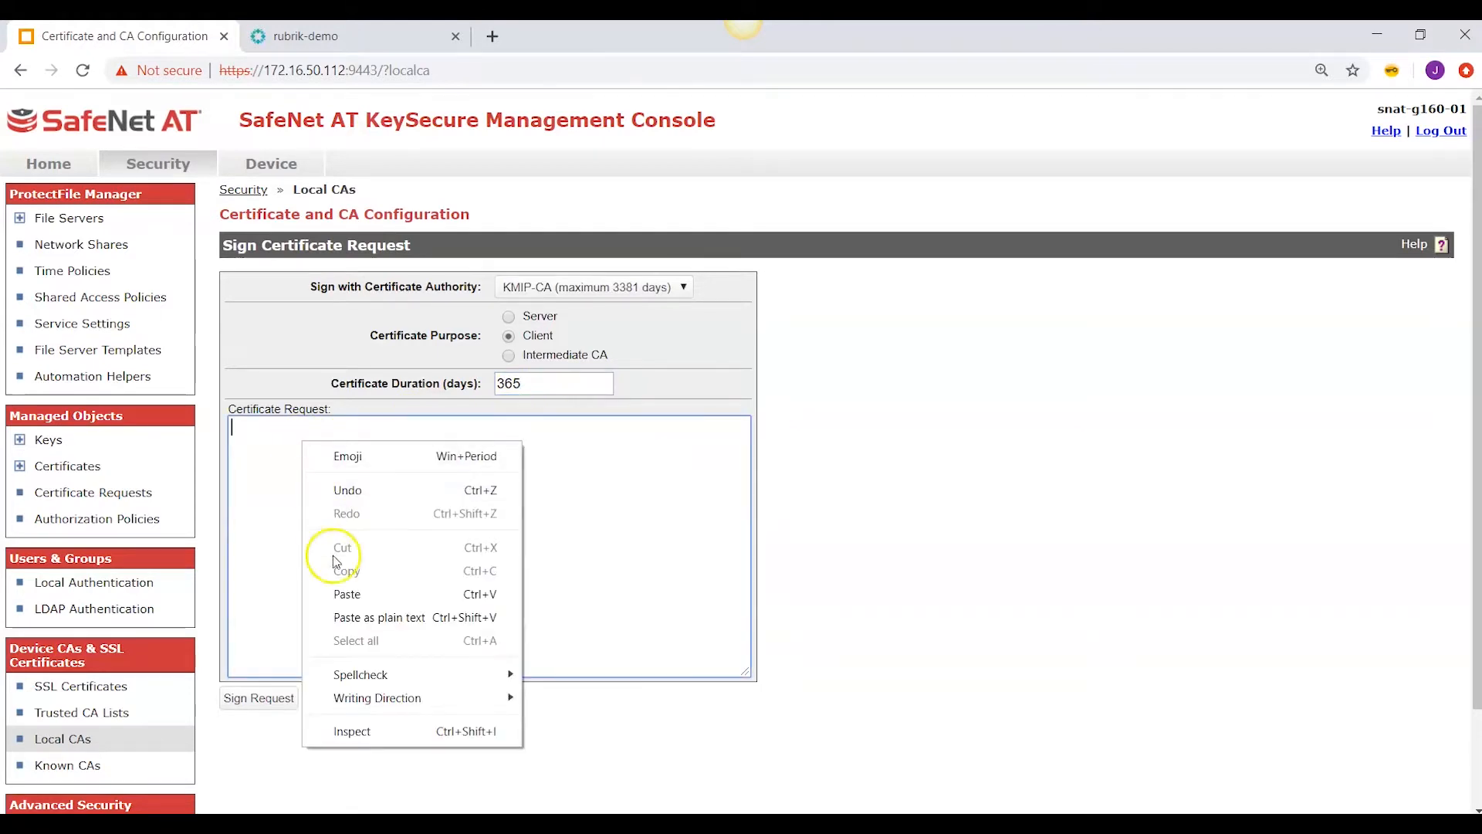
click(338, 591)
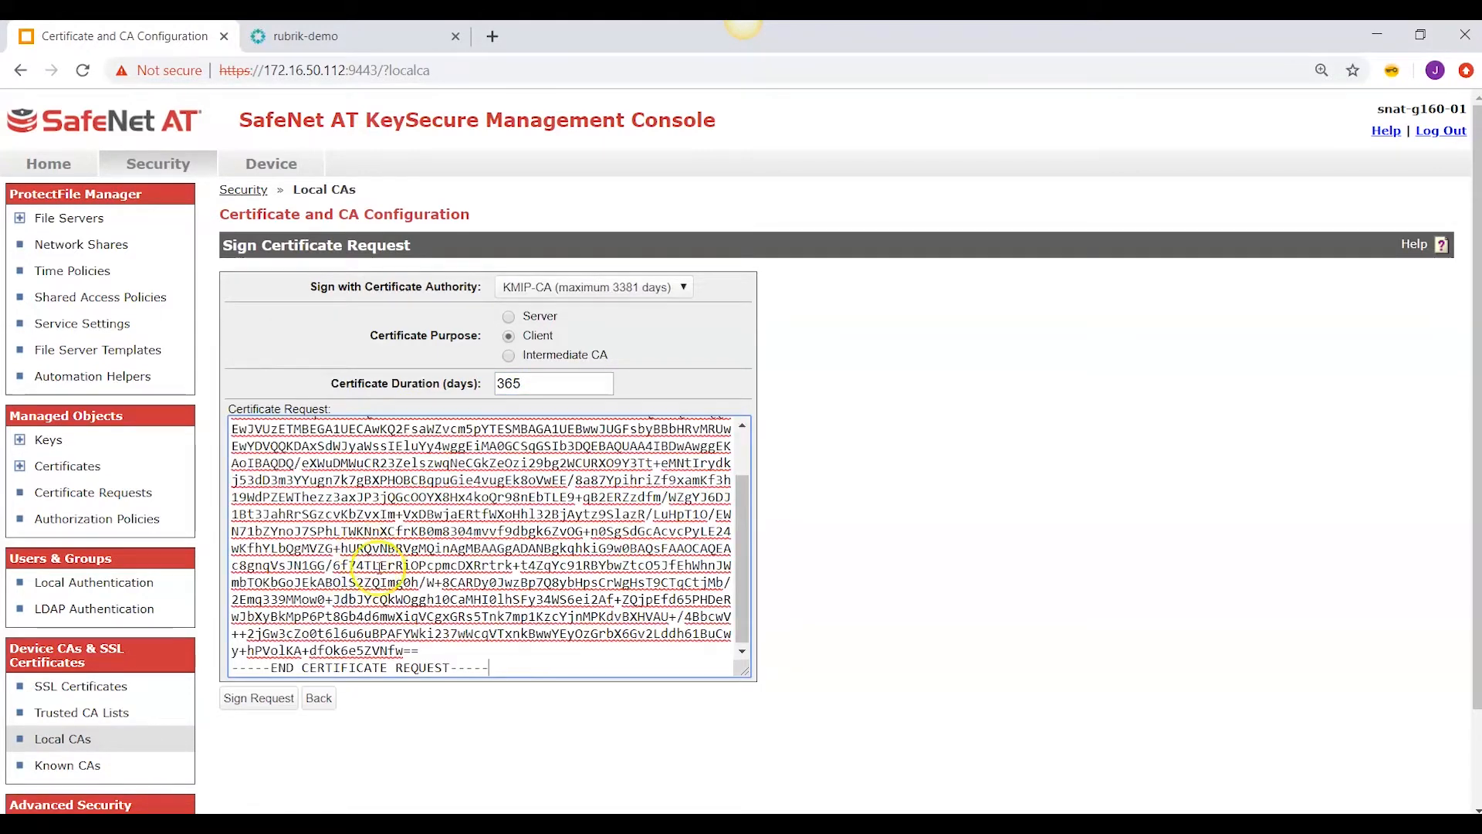
click(256, 699)
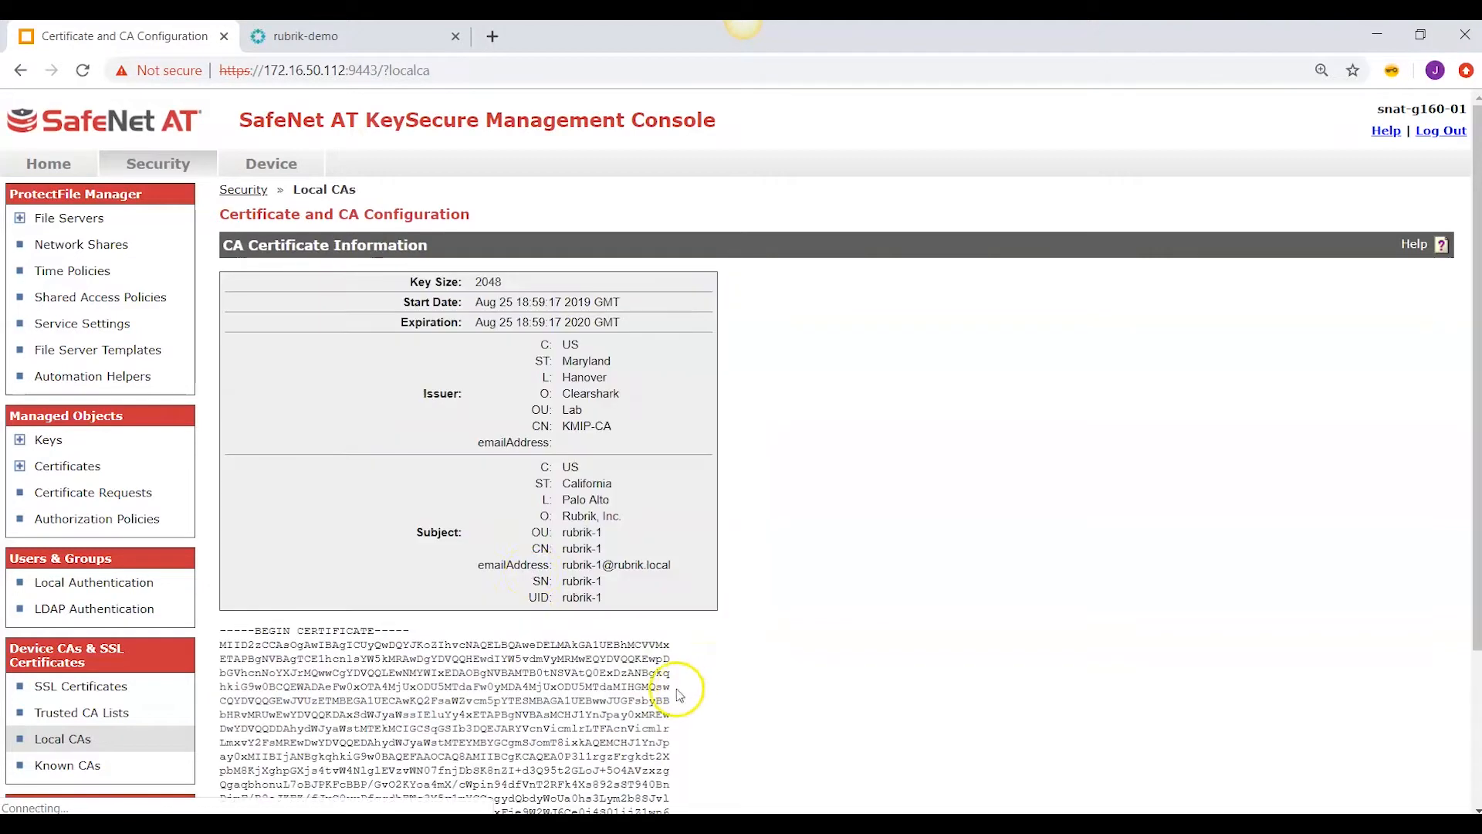
- Copy the full text of the signed rubrik-1 certificate, including its begin and end lines
scroll(641, 533, down, 3)
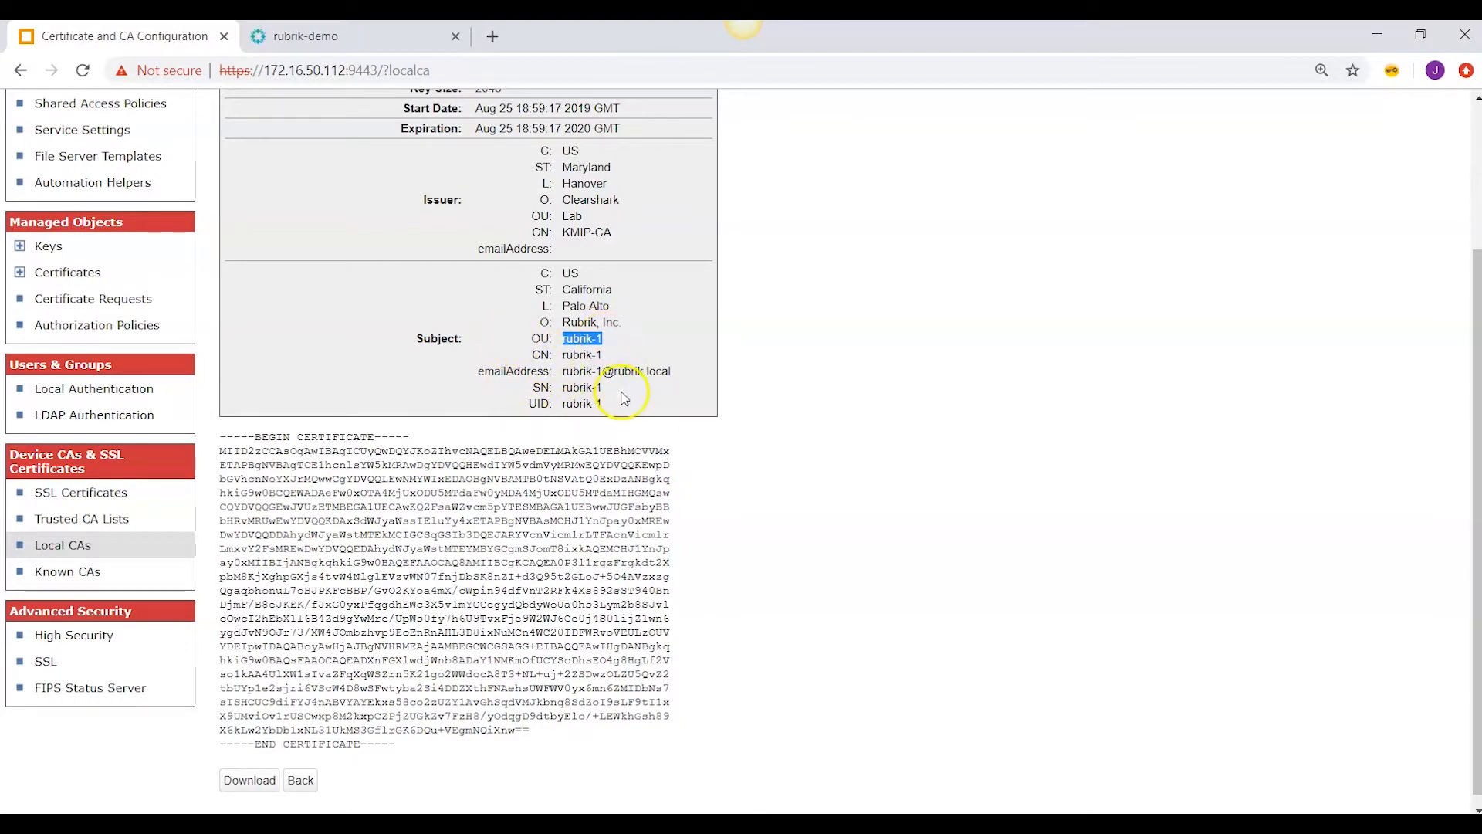
drag(401, 745, 220, 440)
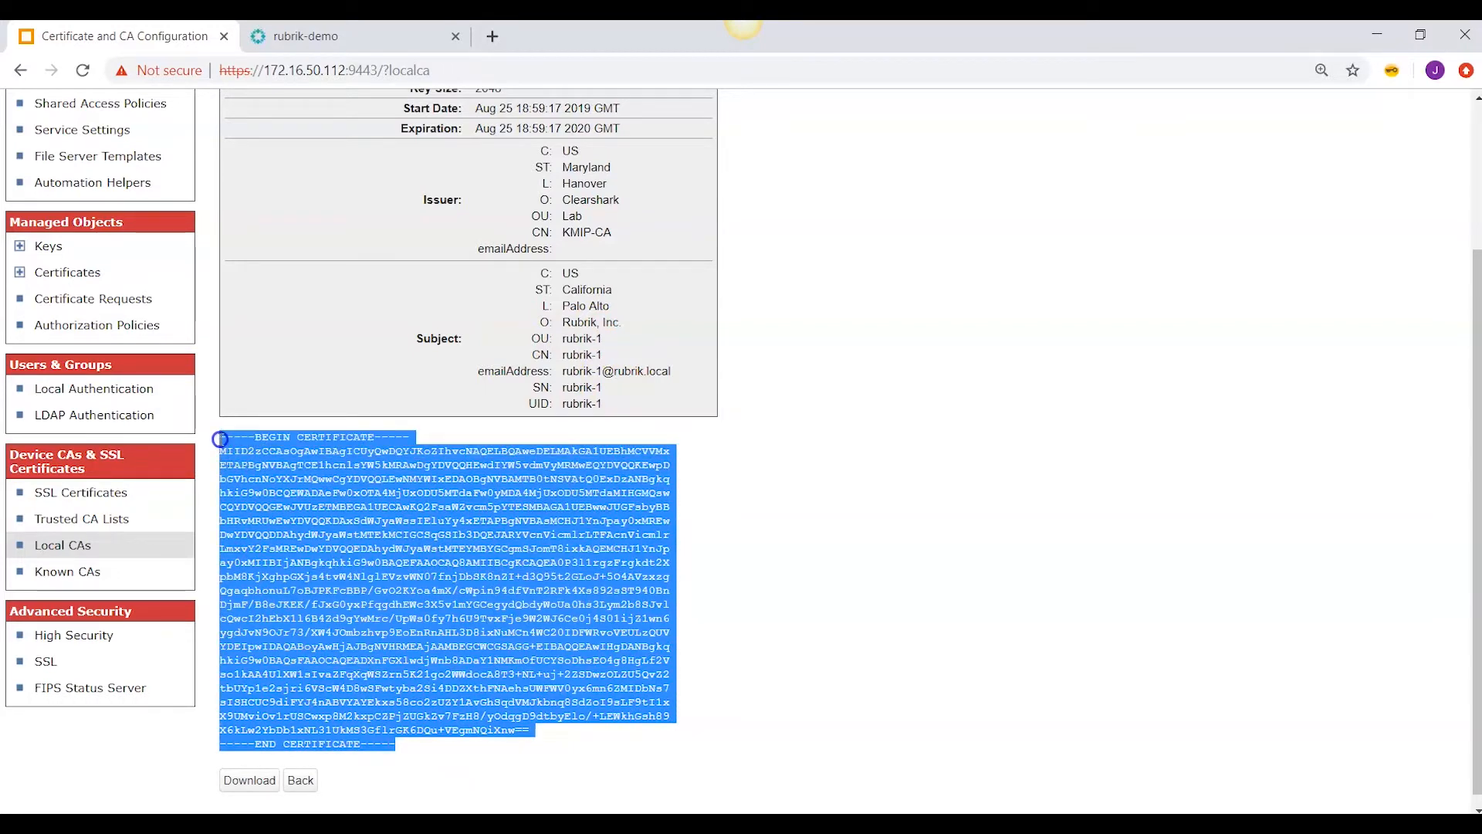
right_click(302, 469)
click(331, 484)
- Return to the Rubrik console, close the certificate signing request, and reopen the KMIP client settings
click(350, 35)
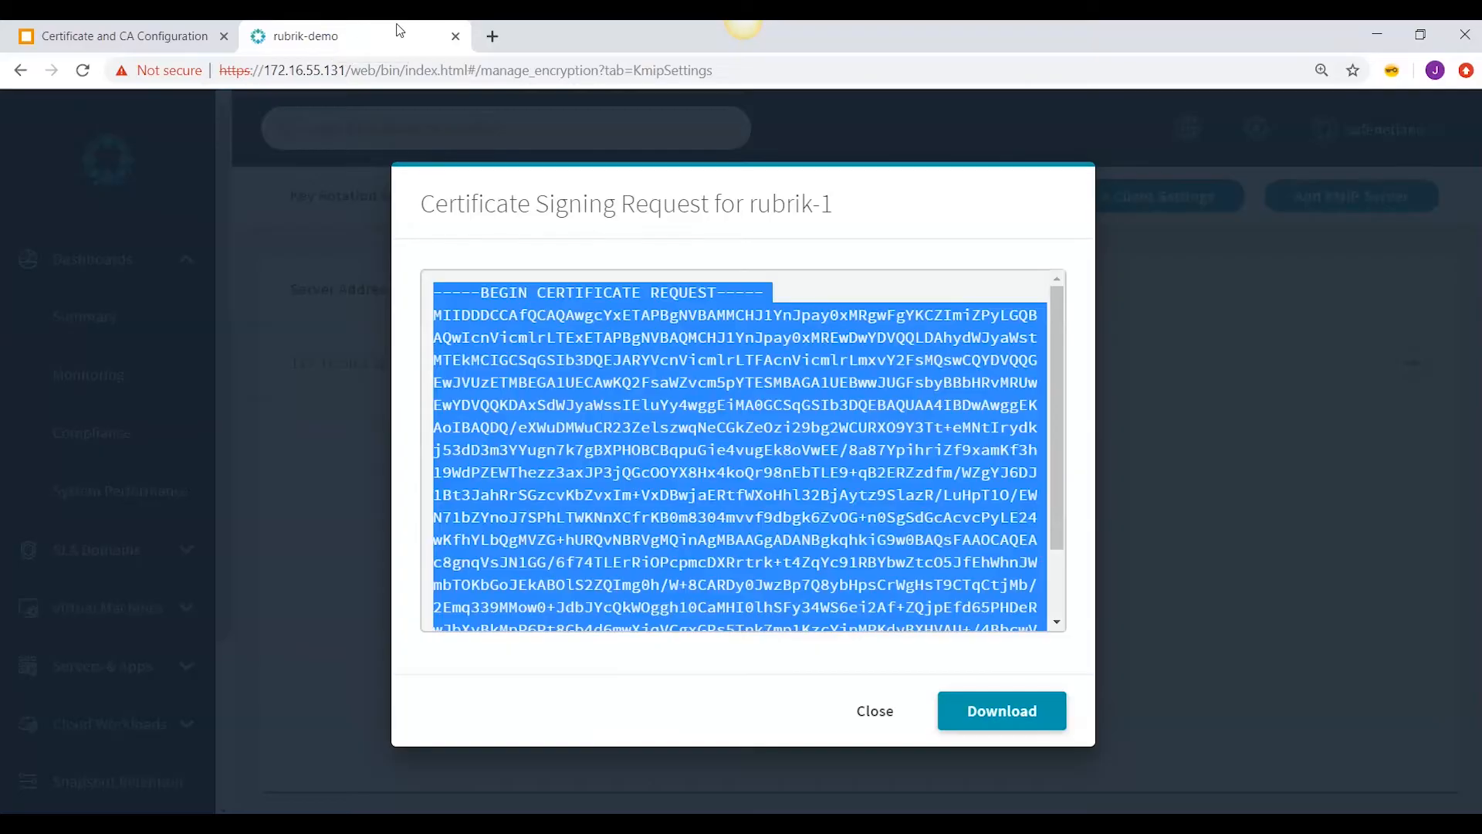
click(872, 709)
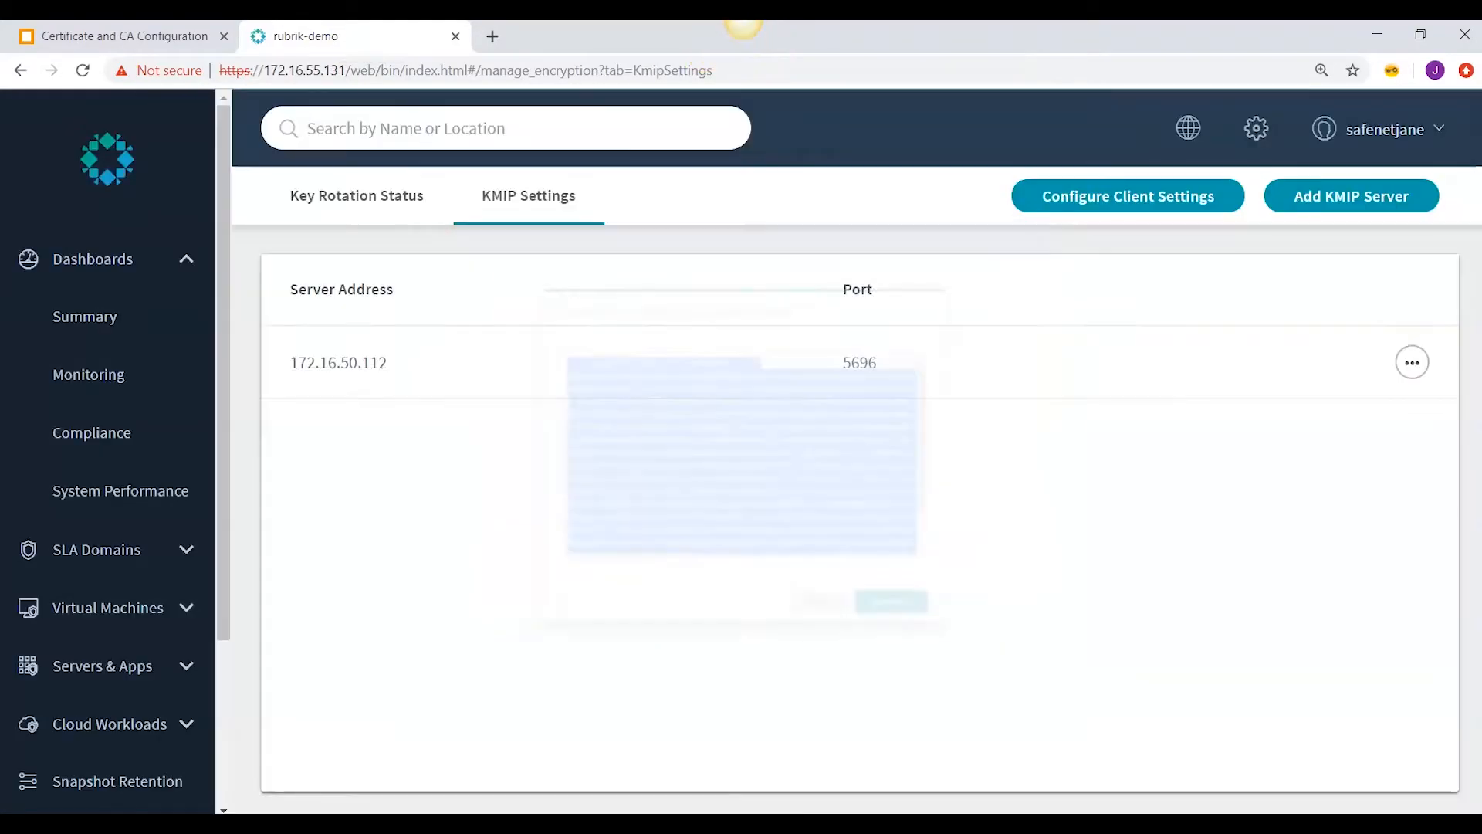
click(1099, 197)
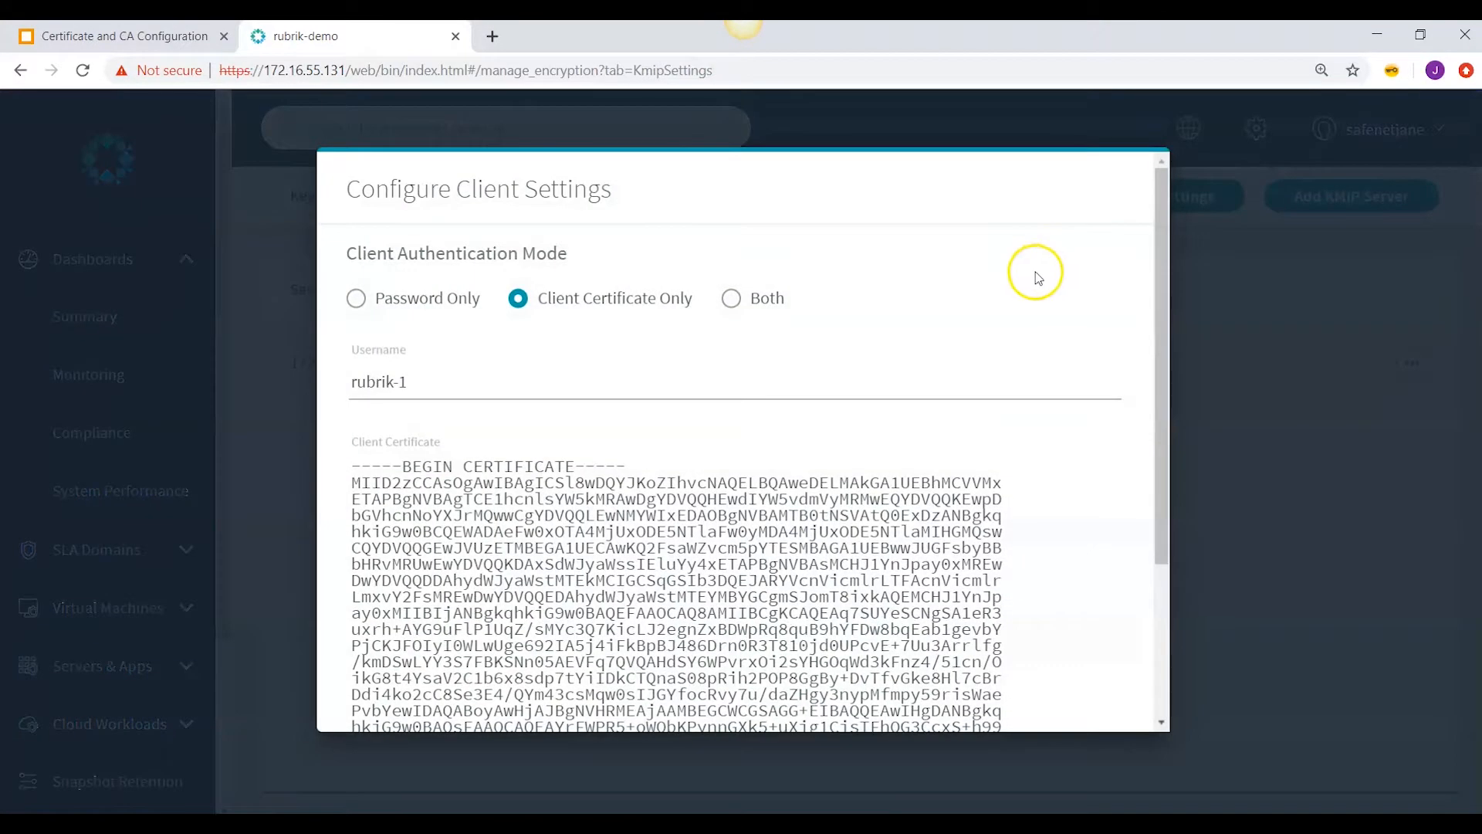
- Replace the old client certificate text with the newly signed certificate and update the client settings
scroll(810, 581, down, 3)
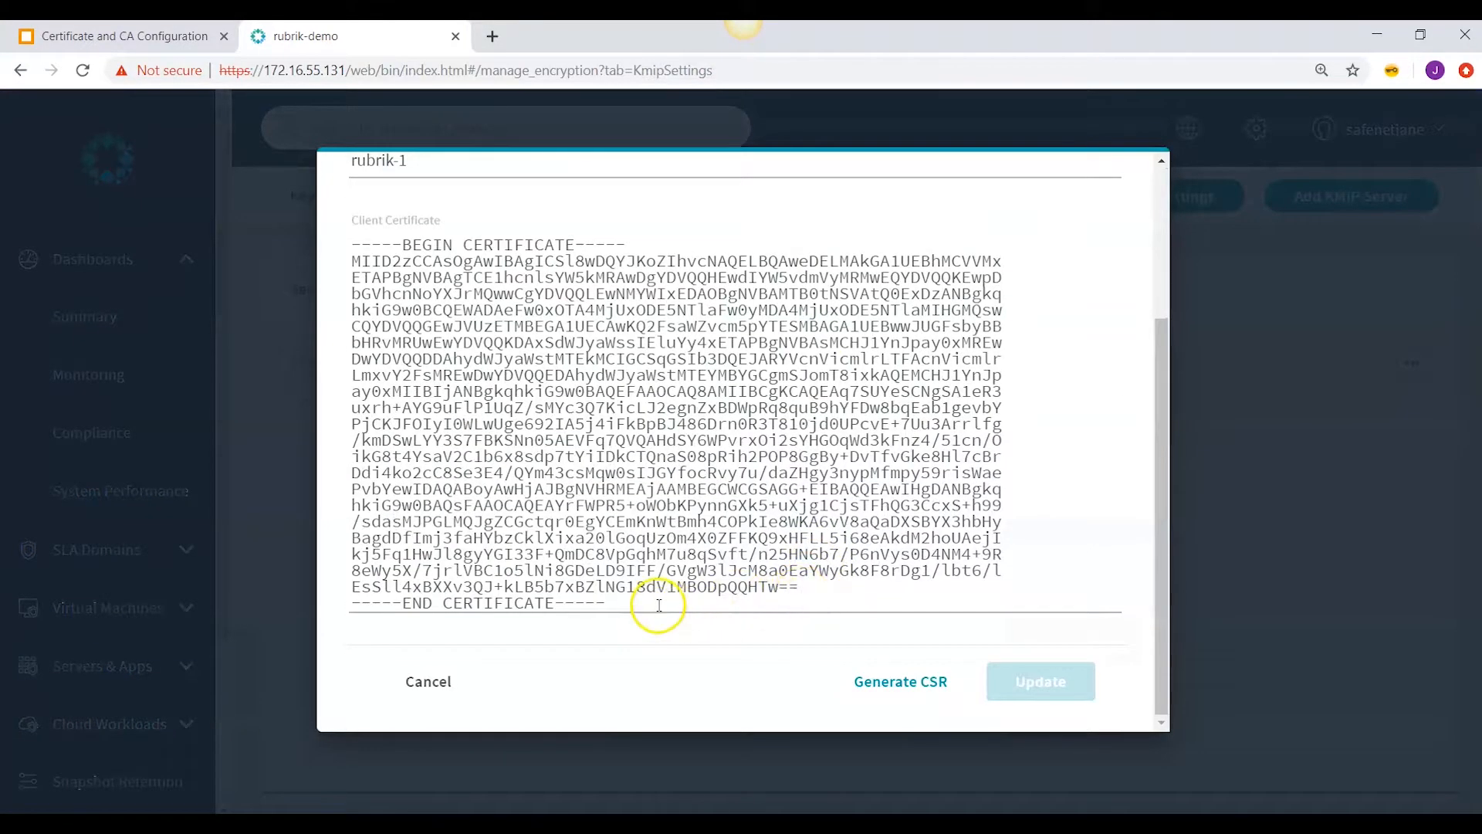
drag(616, 606, 311, 257)
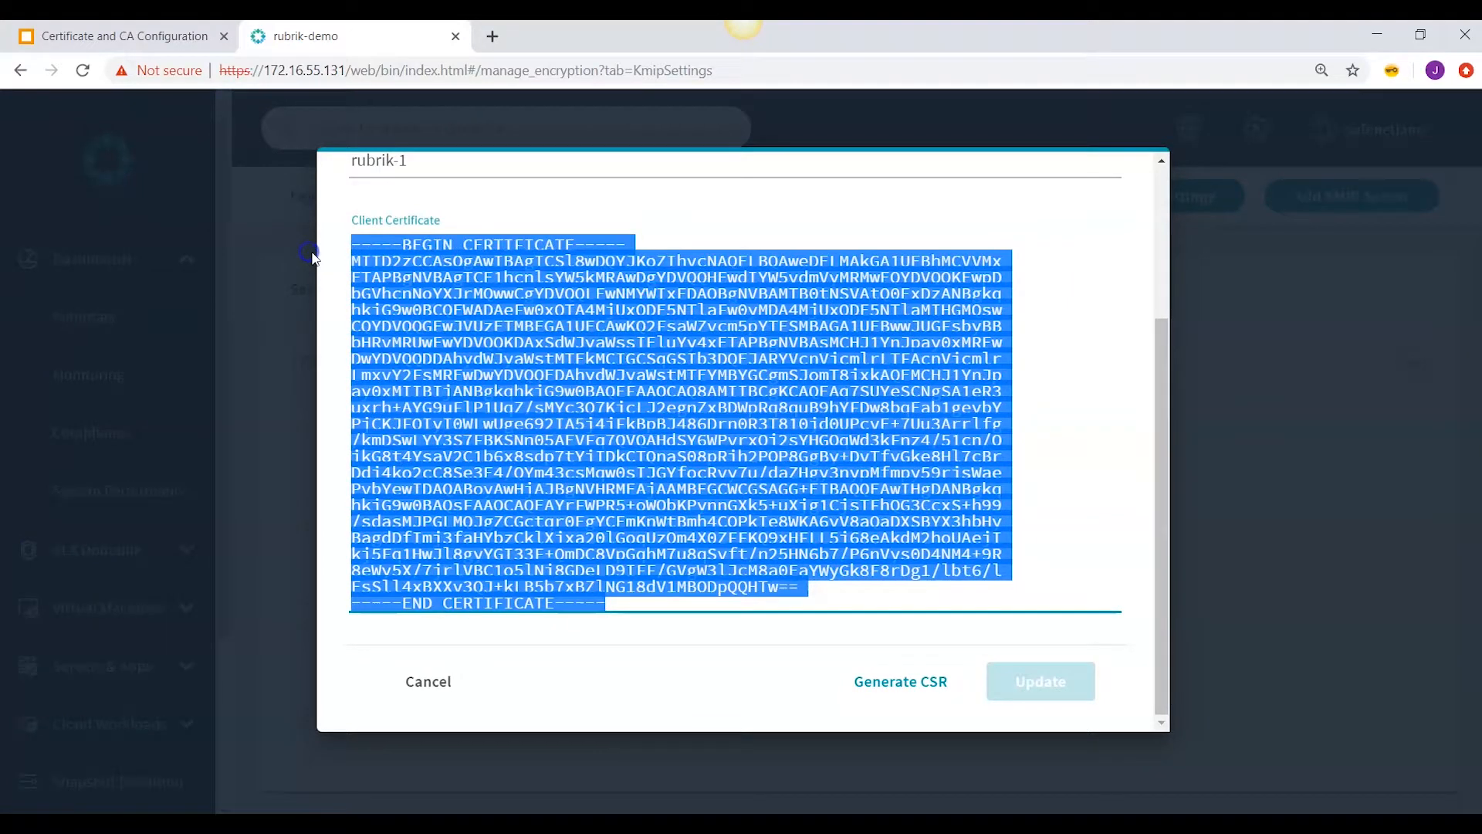
key(BackSpace)
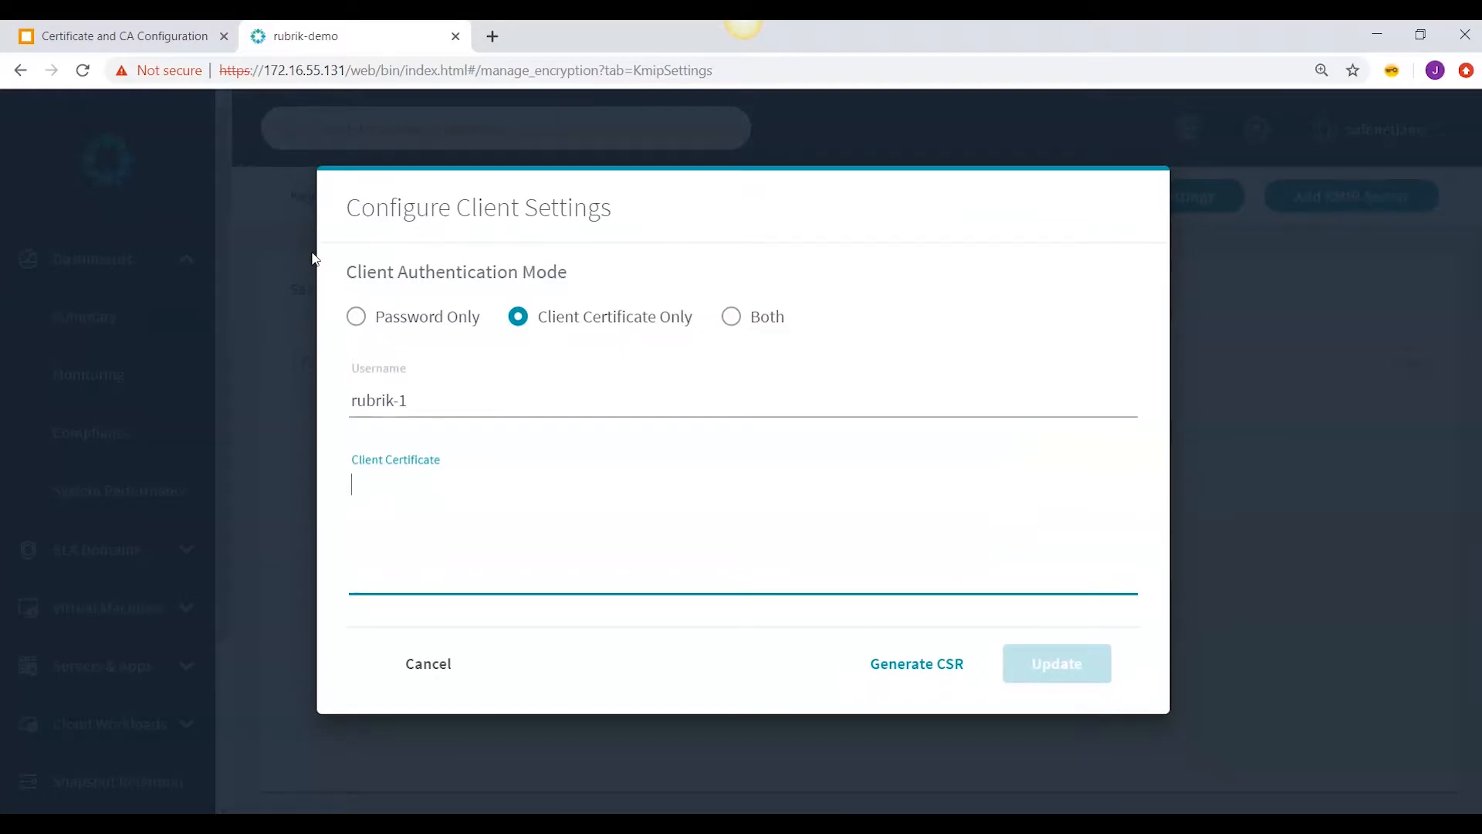
key(ctrl+v)
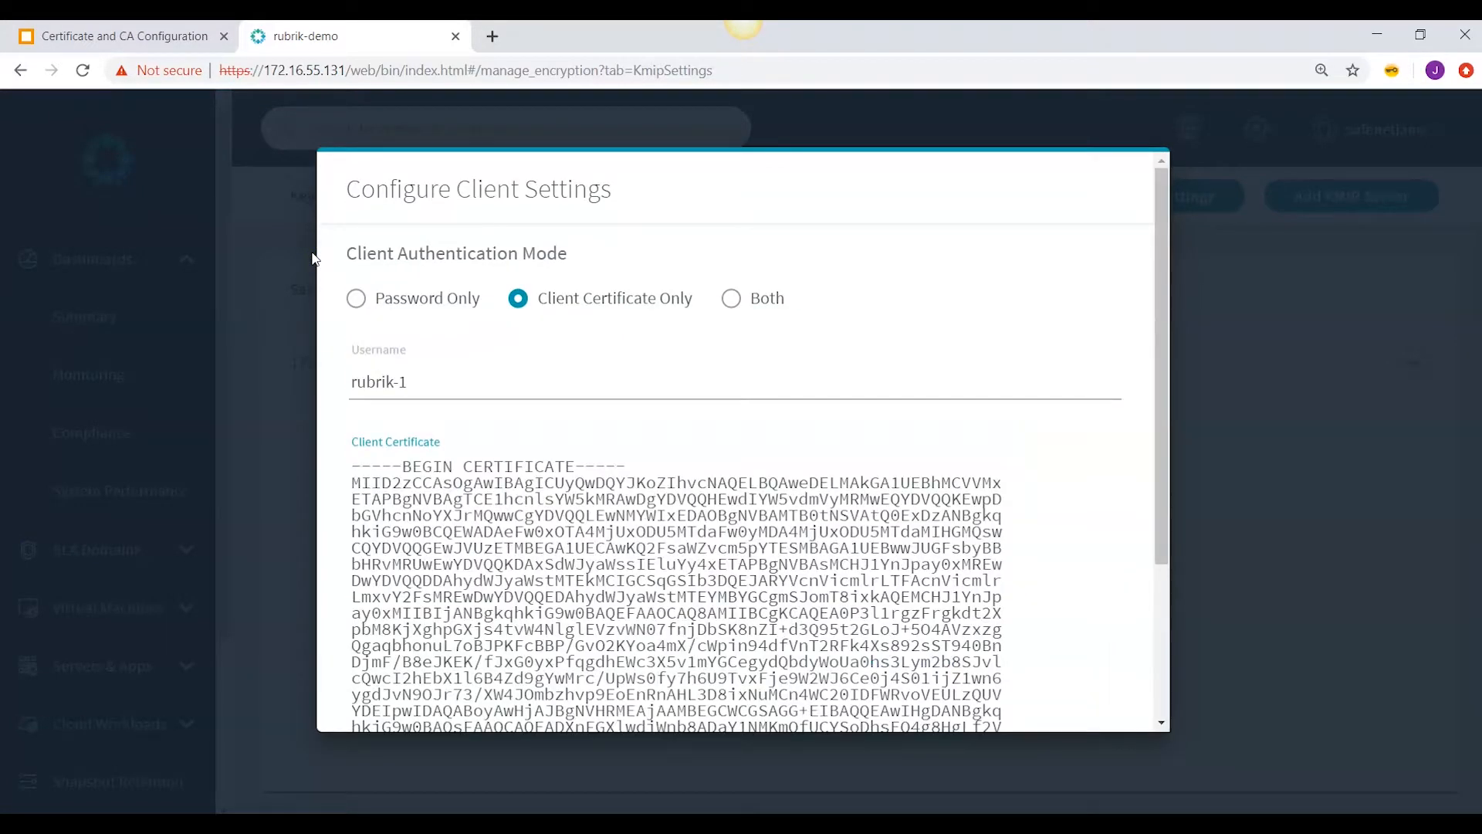
scroll(776, 275, down, 3)
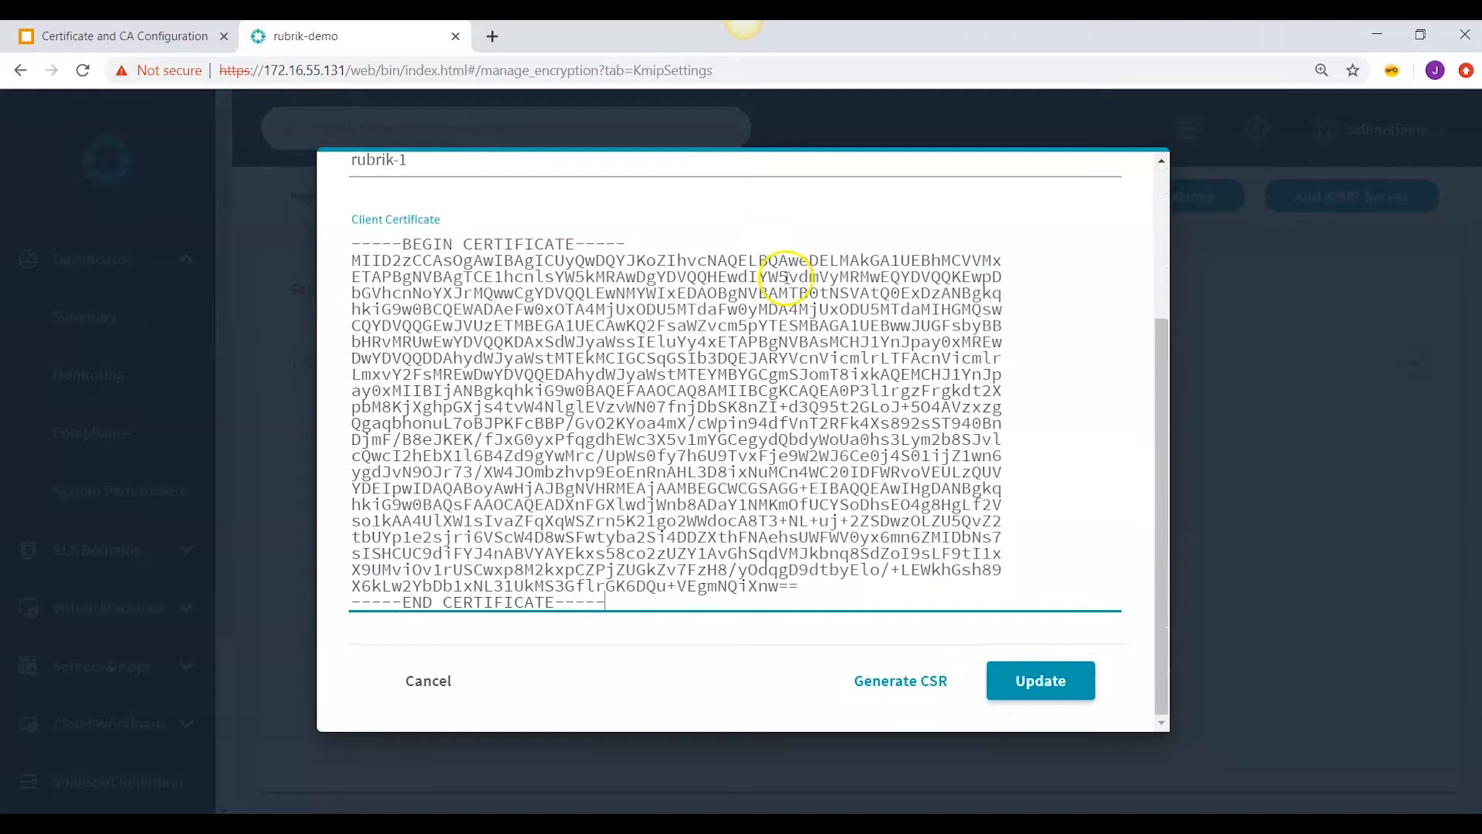
click(1032, 685)
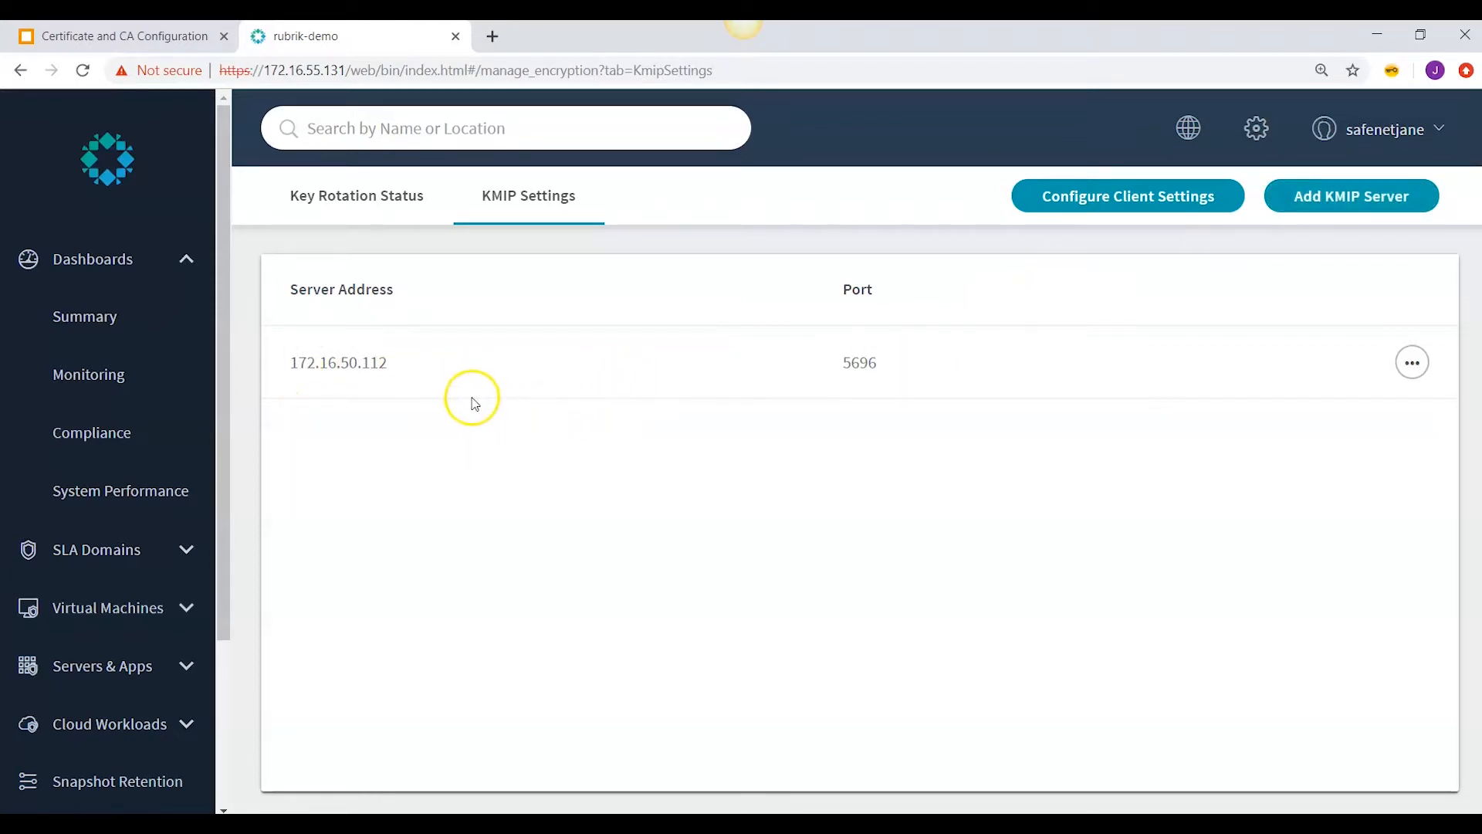
- Start adding a KMIP server in Rubrik, copying the listed address 172.16.50.112 as Server Address and setting the port to 5696
drag(315, 363, 297, 362)
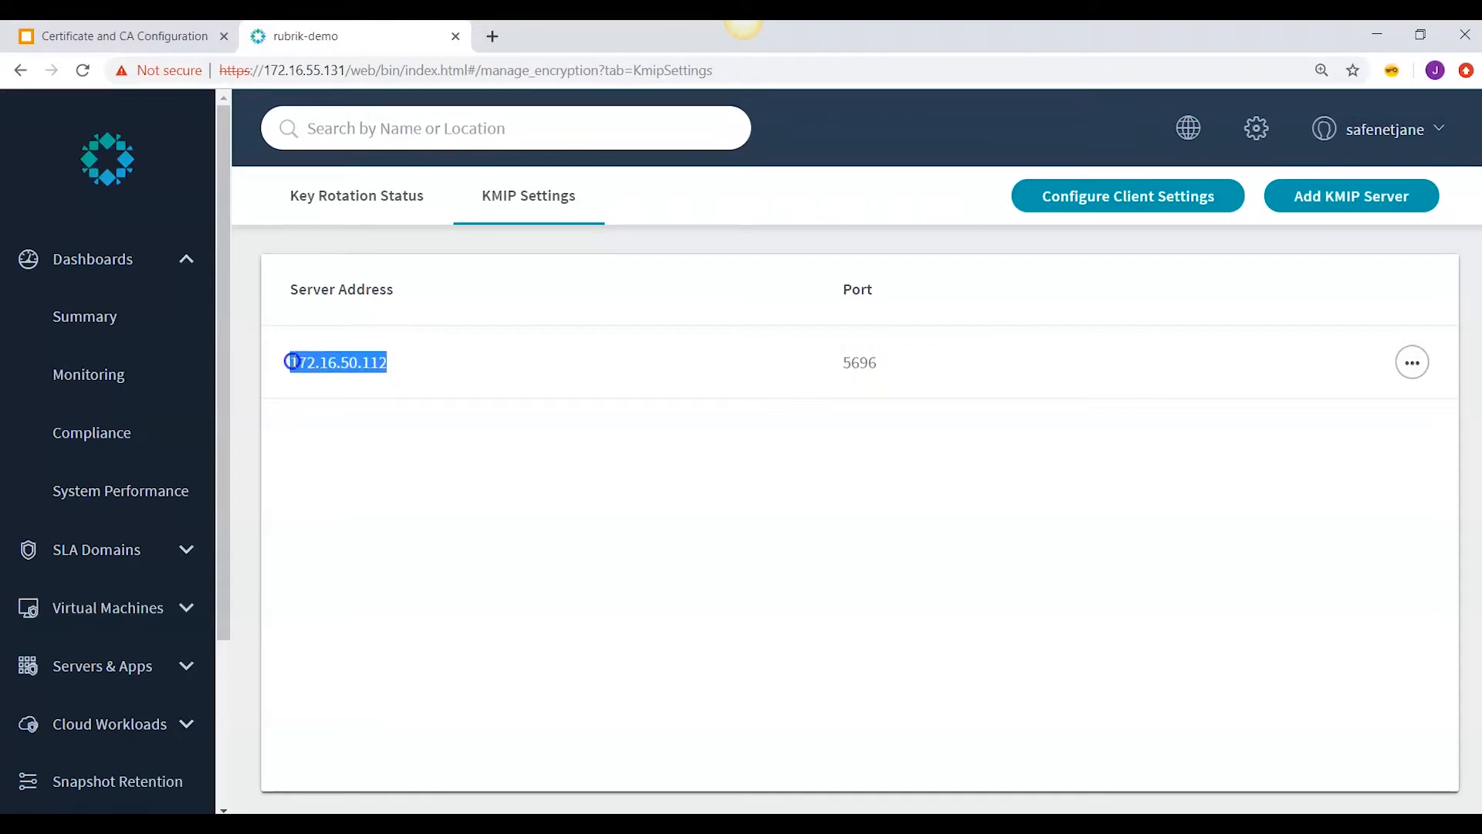
right_click(293, 361)
click(316, 374)
click(1344, 207)
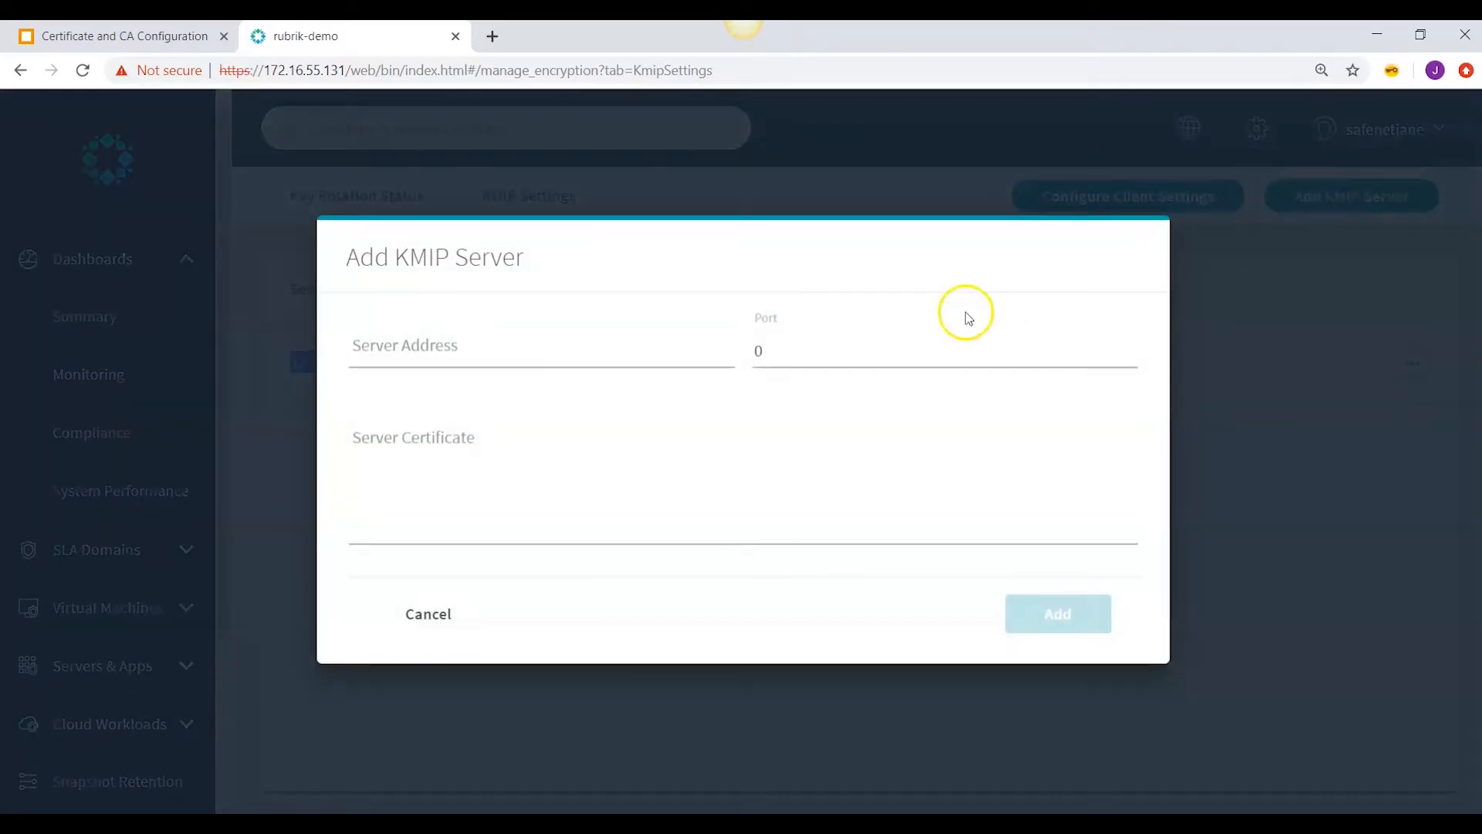
click(364, 346)
right_click(364, 350)
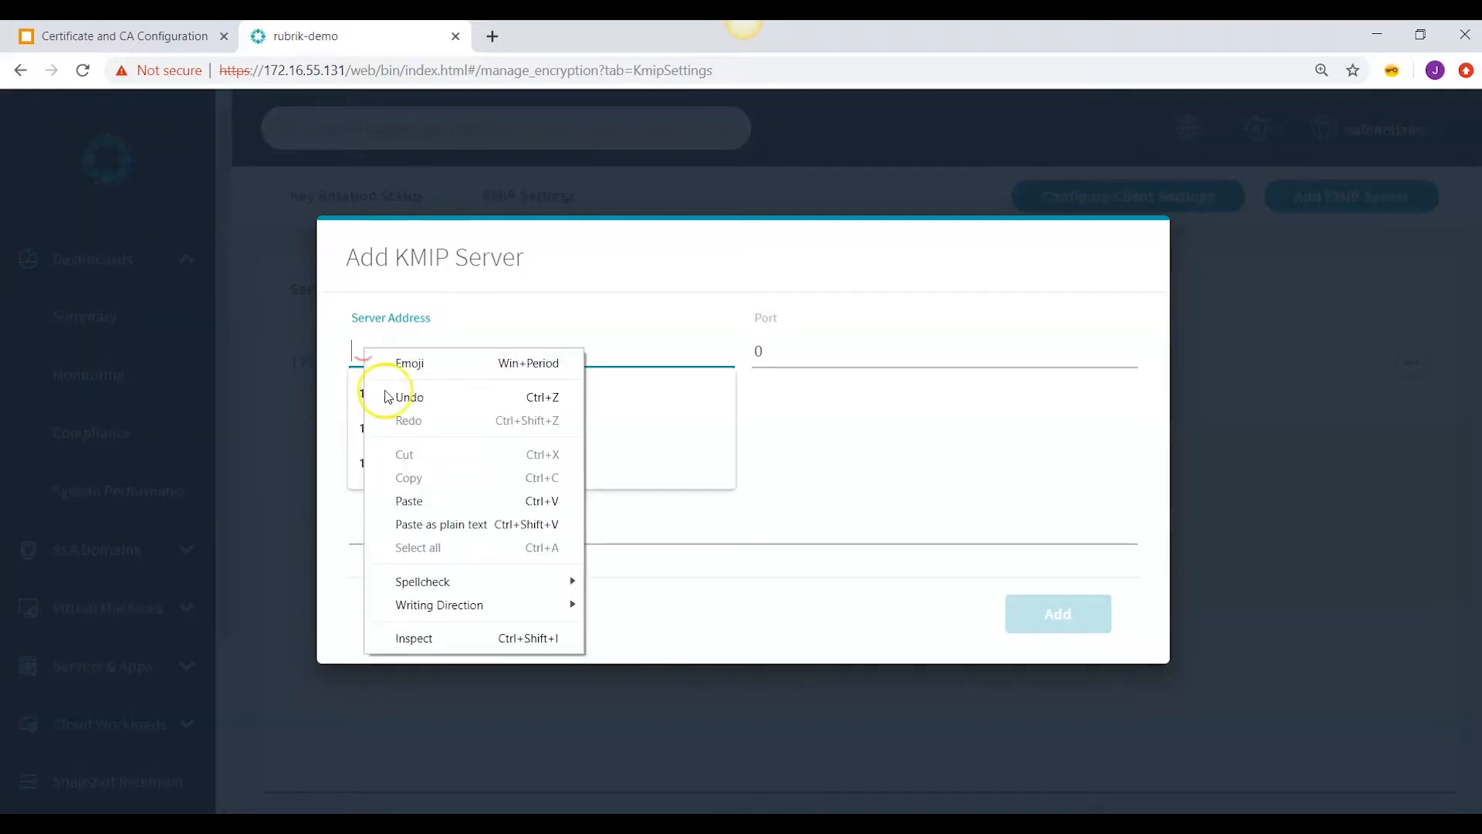
click(409, 500)
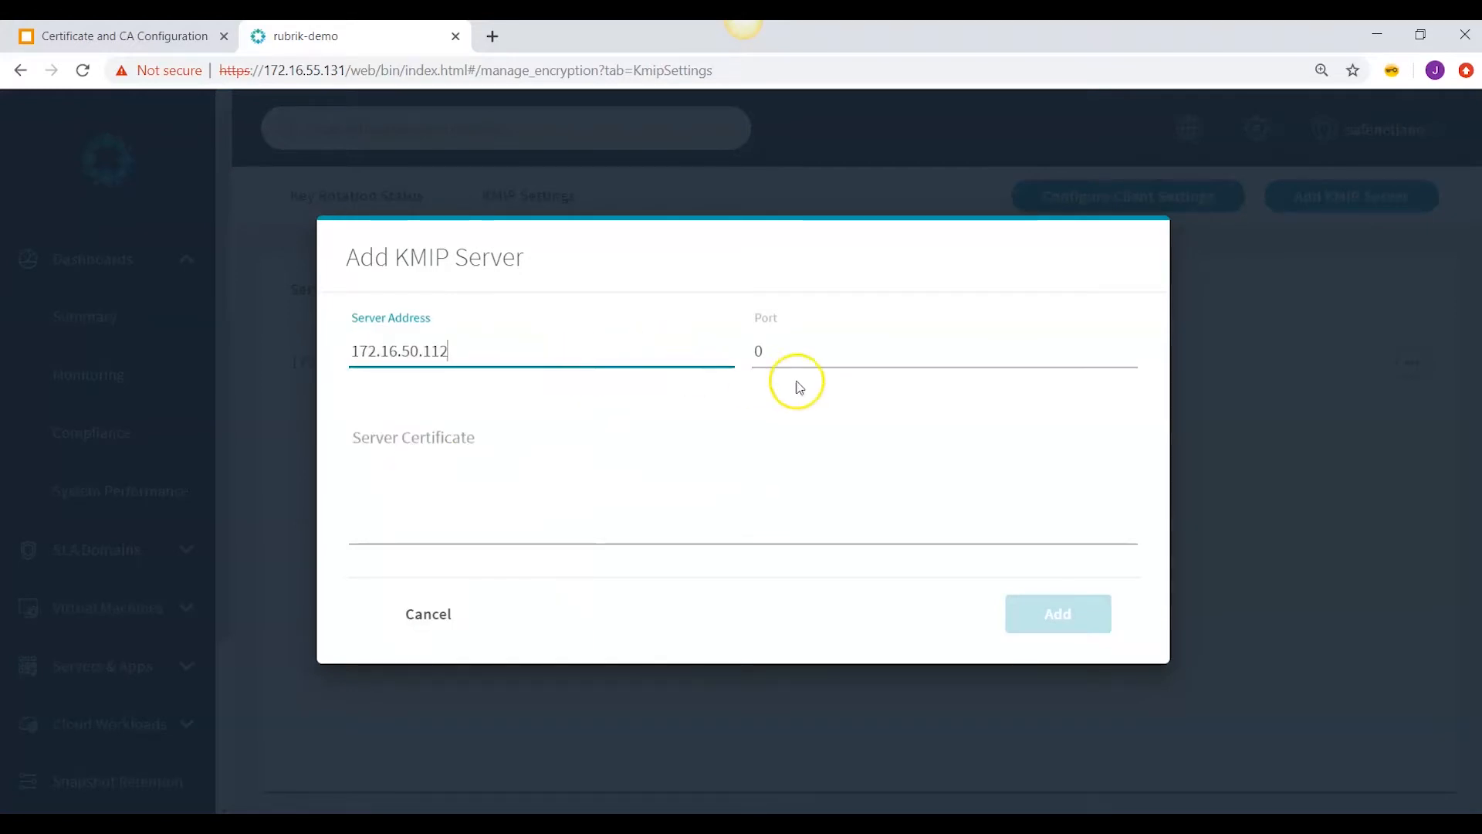
click(789, 353)
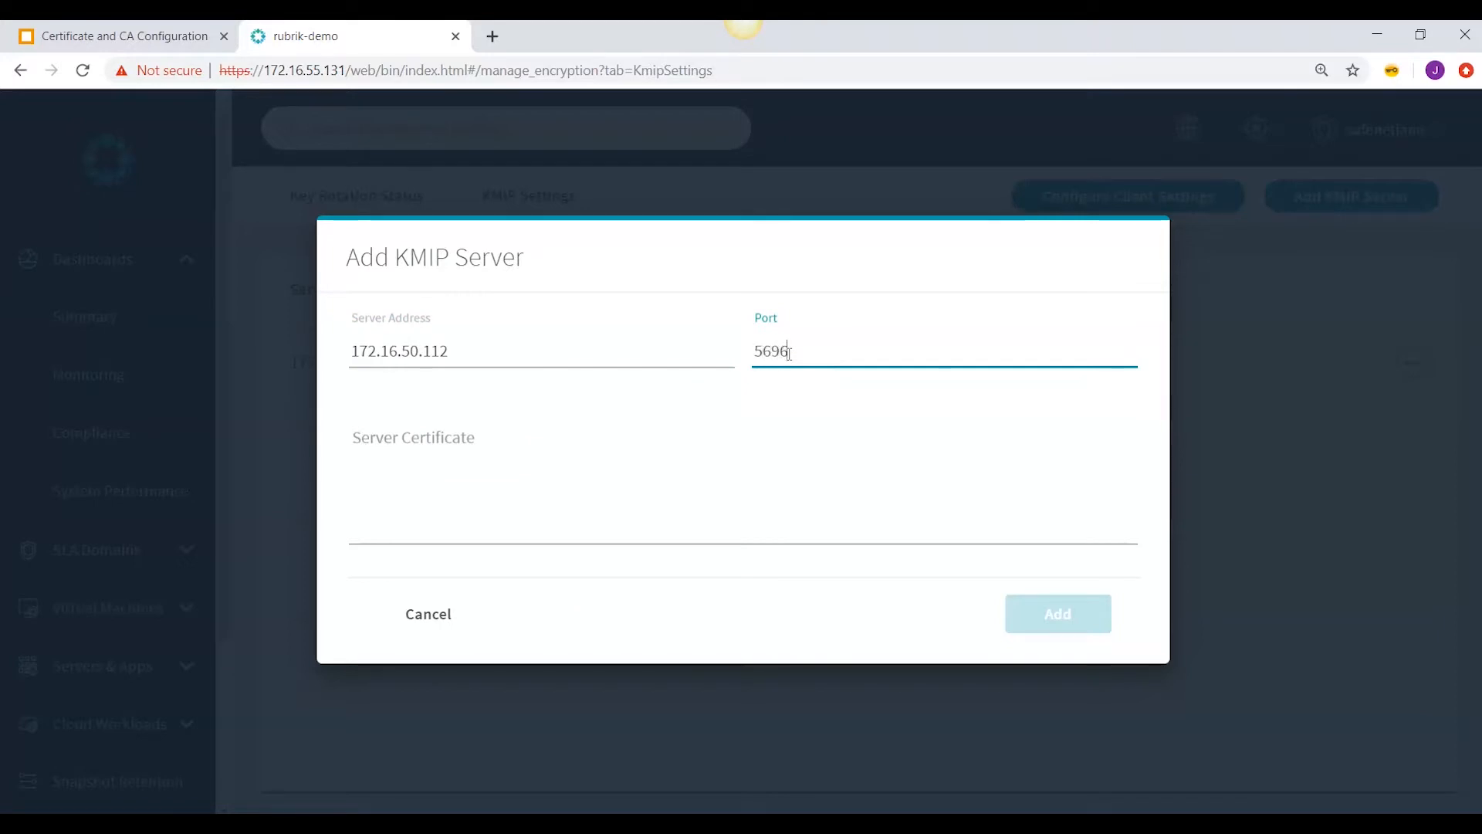
click(384, 455)
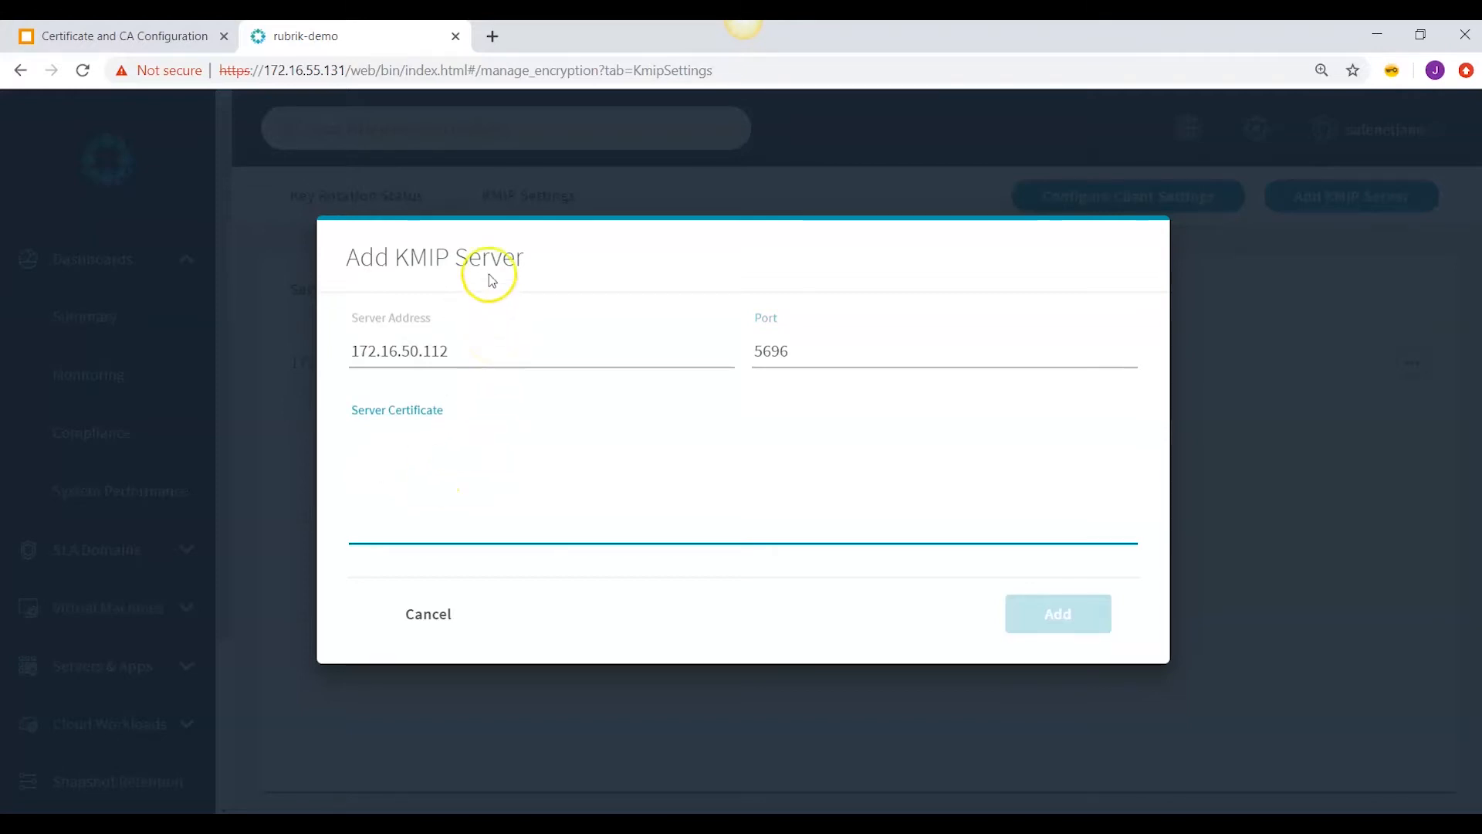
- Switch to the KeySecure console and copy the full certificate text of the KMIP-CA local certificate authority
click(139, 38)
scroll(237, 278, up, 3)
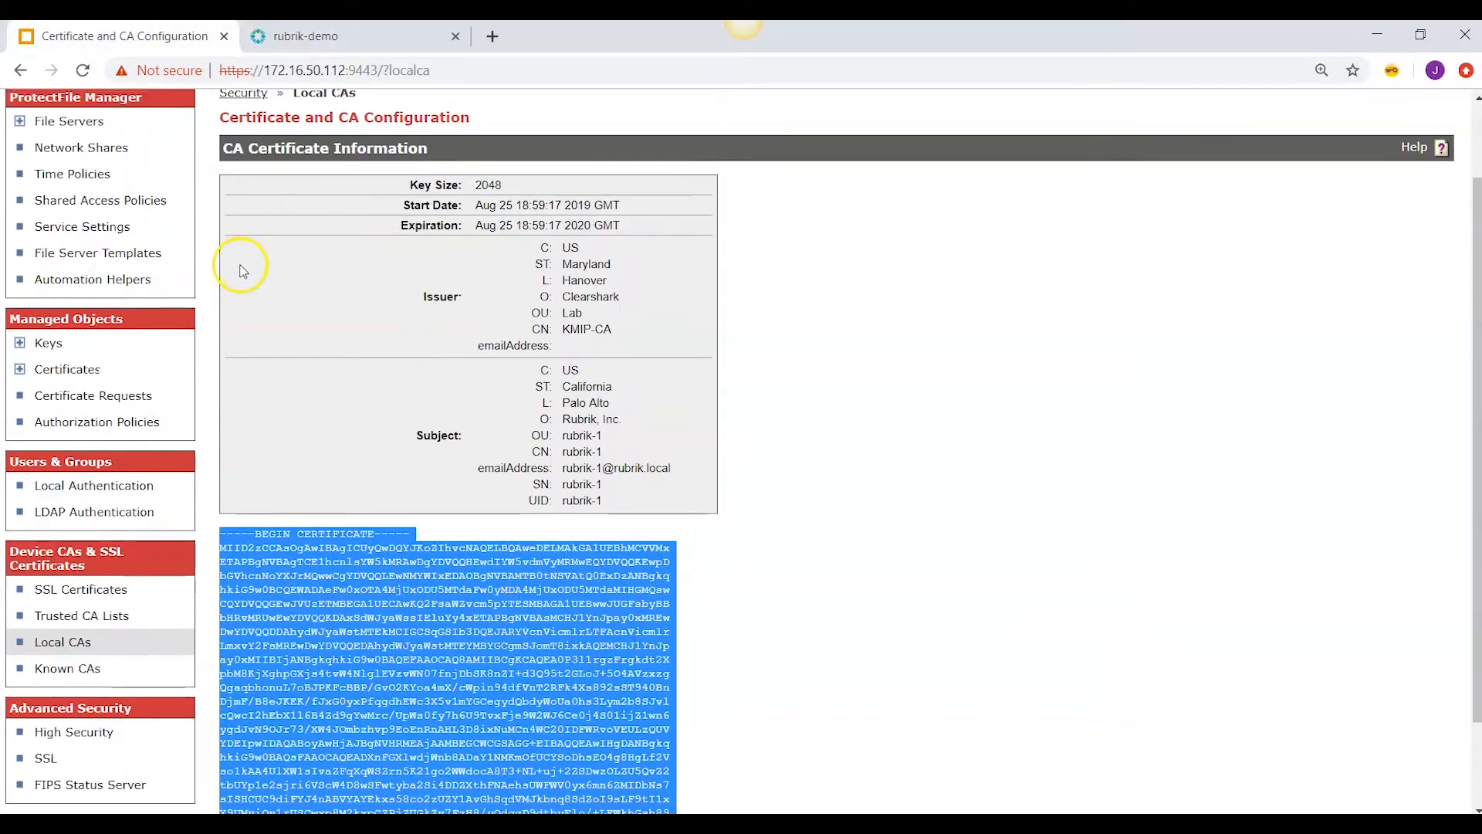
scroll(72, 608, down, 3)
click(95, 532)
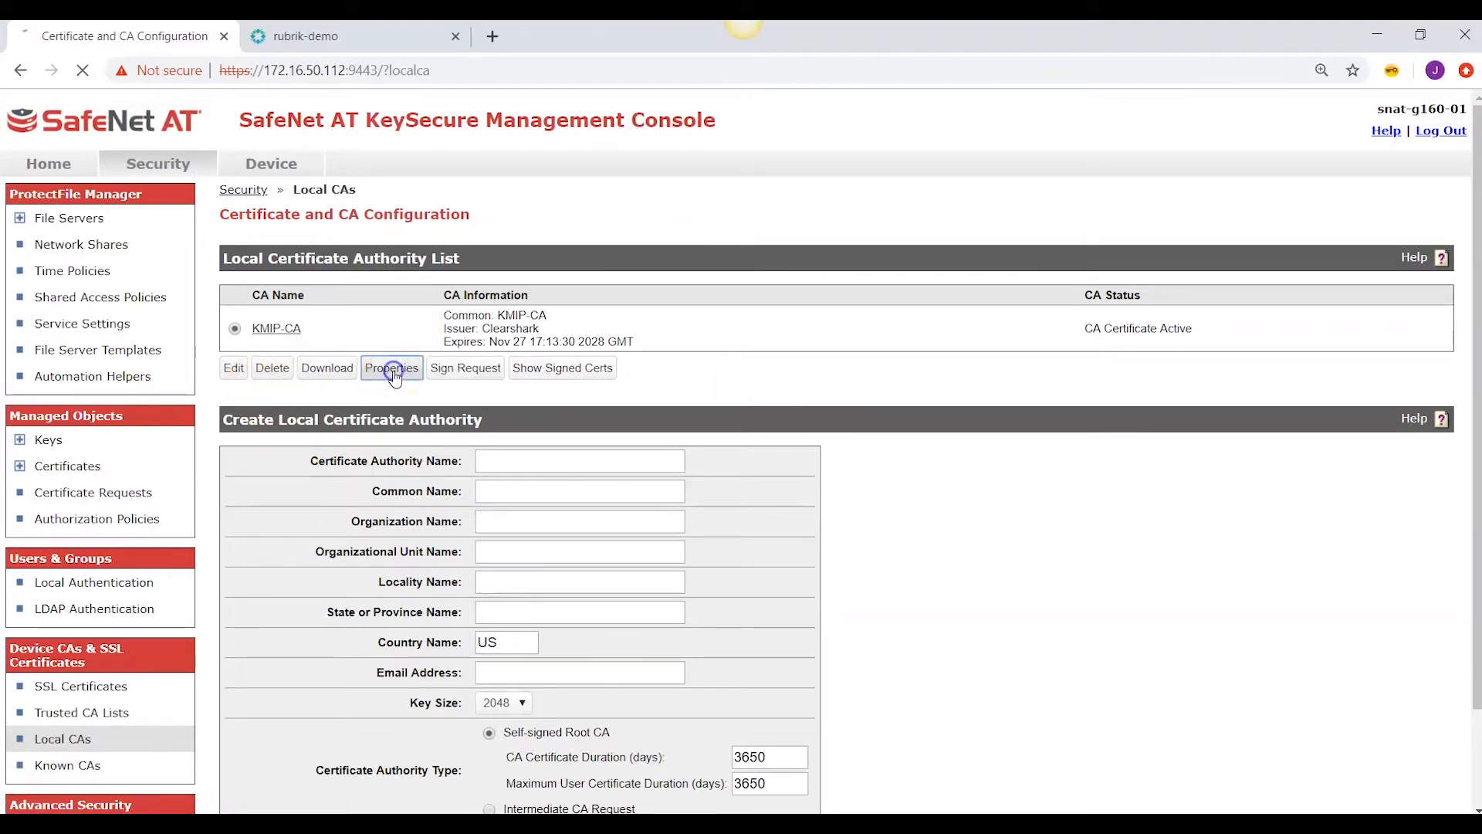
scroll(448, 495, down, 3)
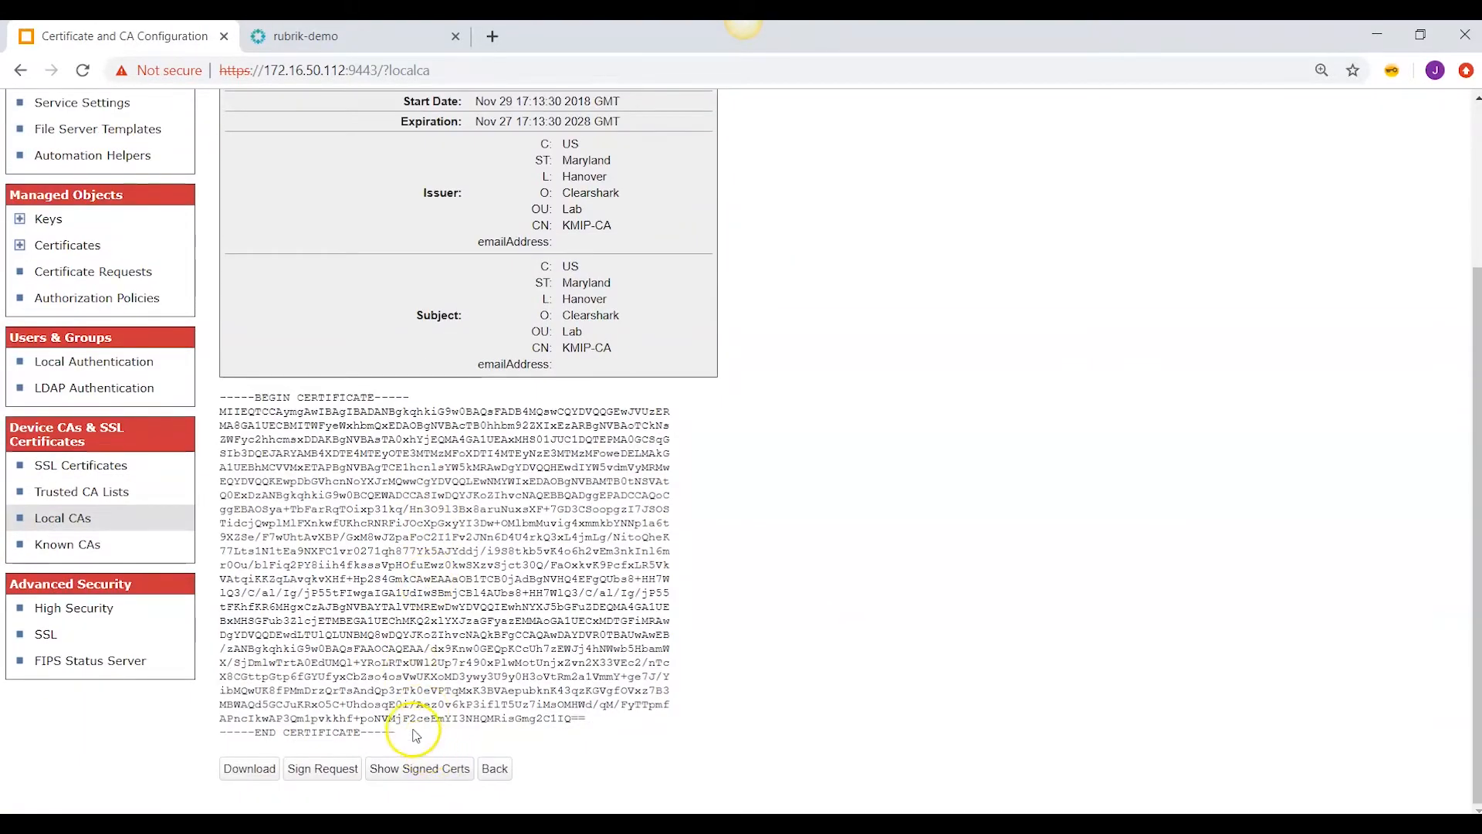
drag(397, 733, 221, 395)
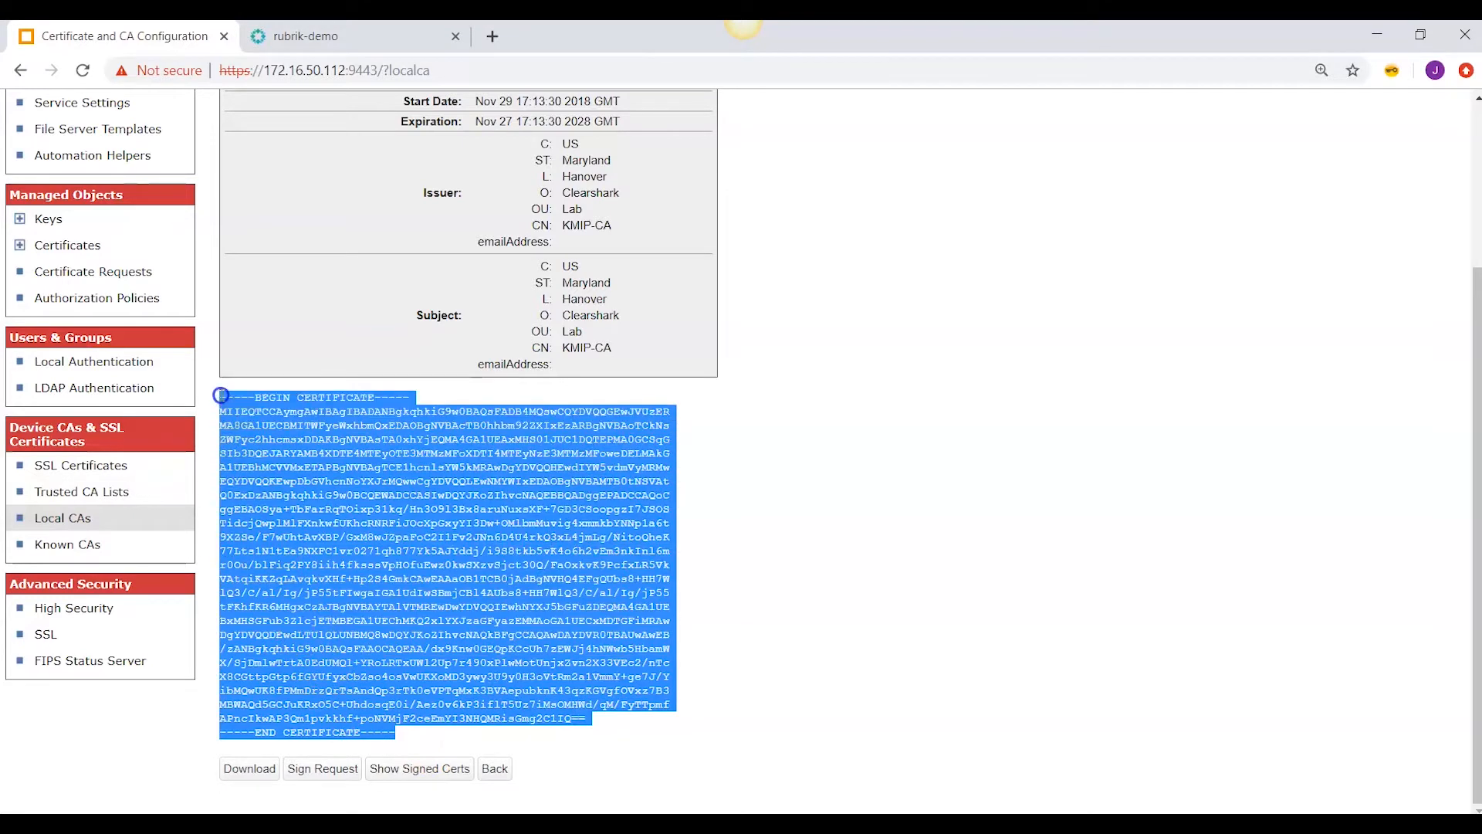
right_click(241, 410)
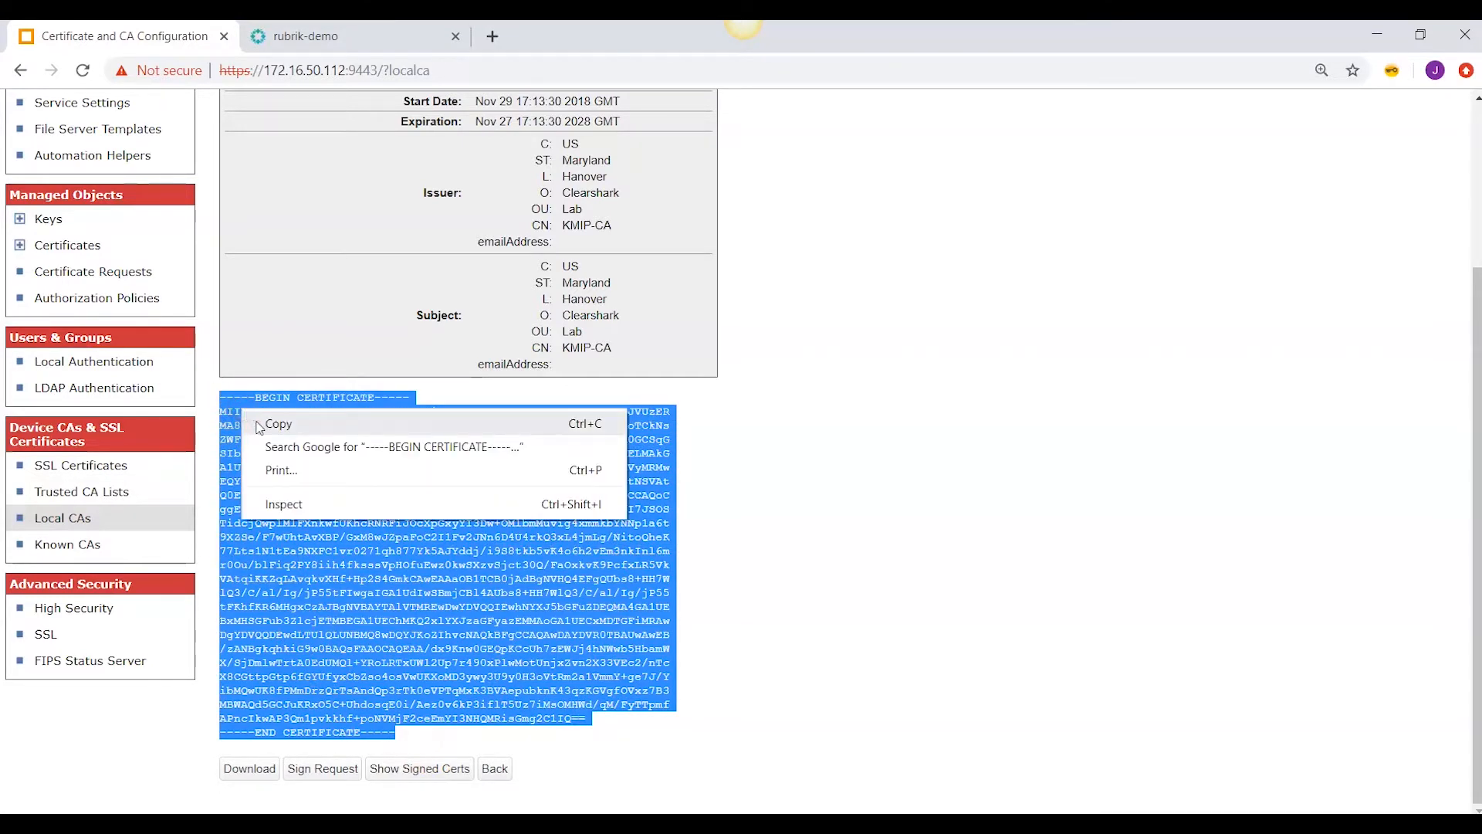
click(278, 424)
- Return to the Rubrik console and paste the copied CA certificate into the Server Certificate field
click(316, 36)
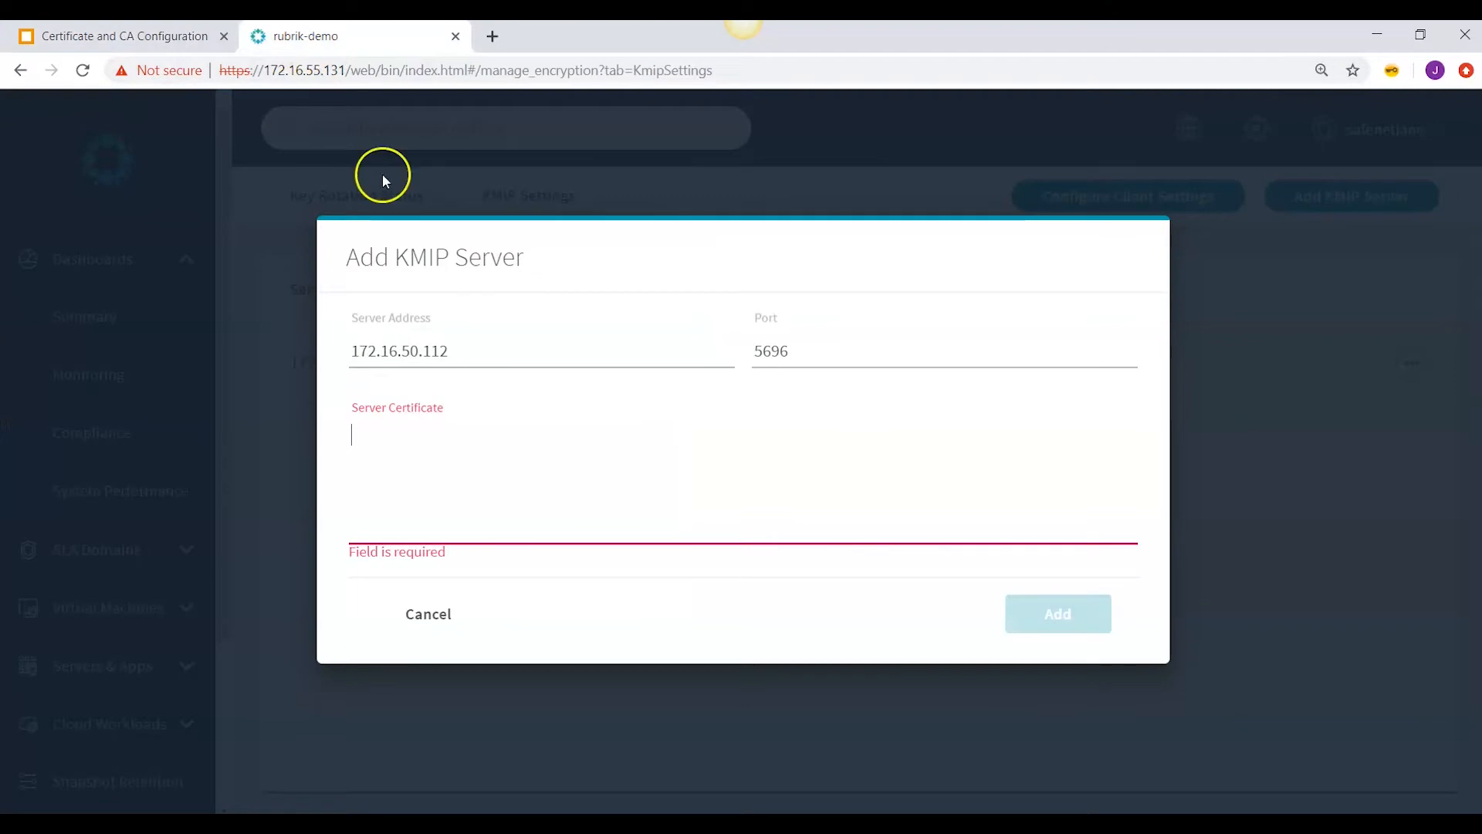
right_click(352, 441)
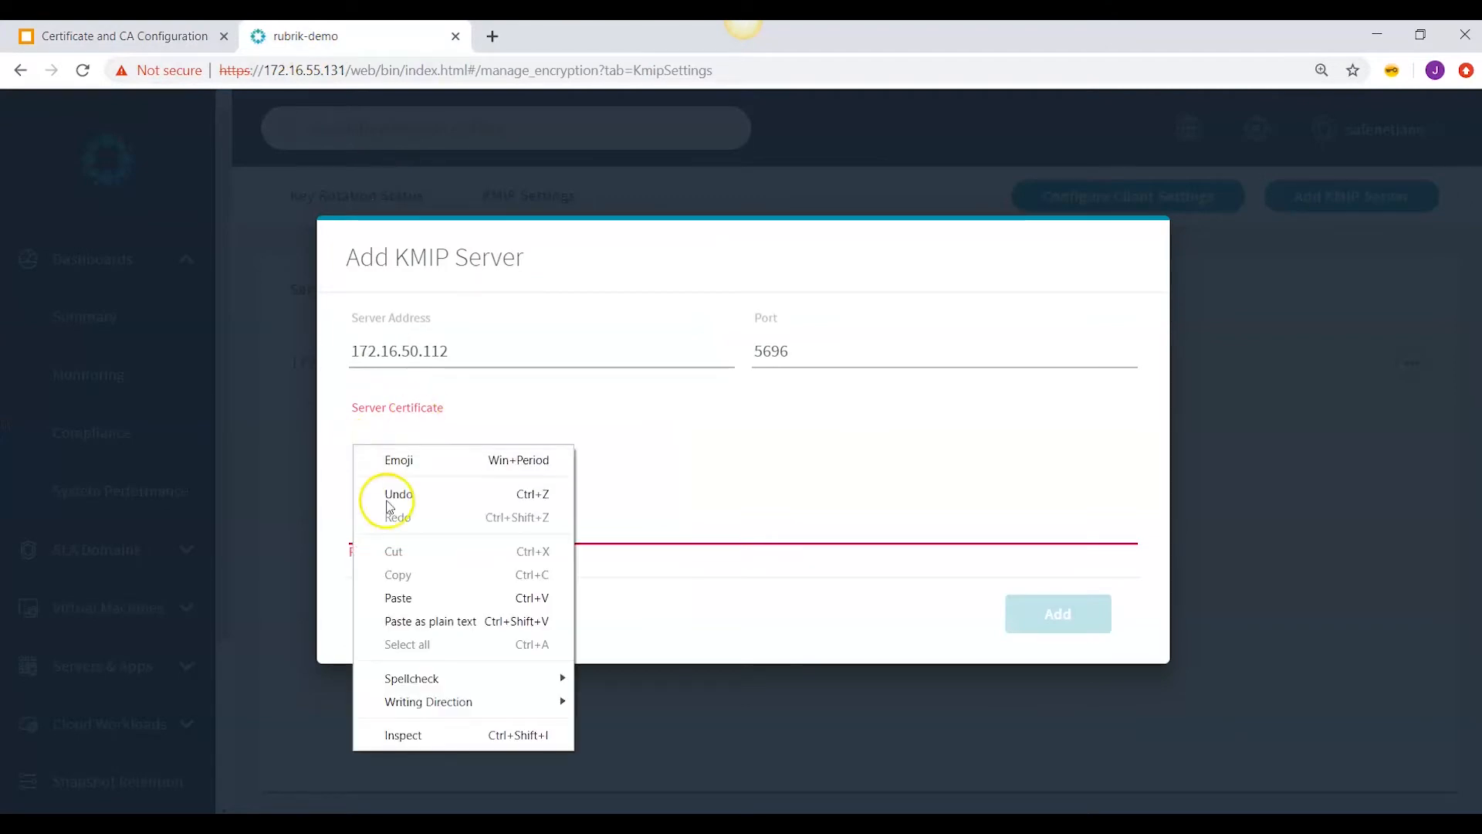
click(399, 598)
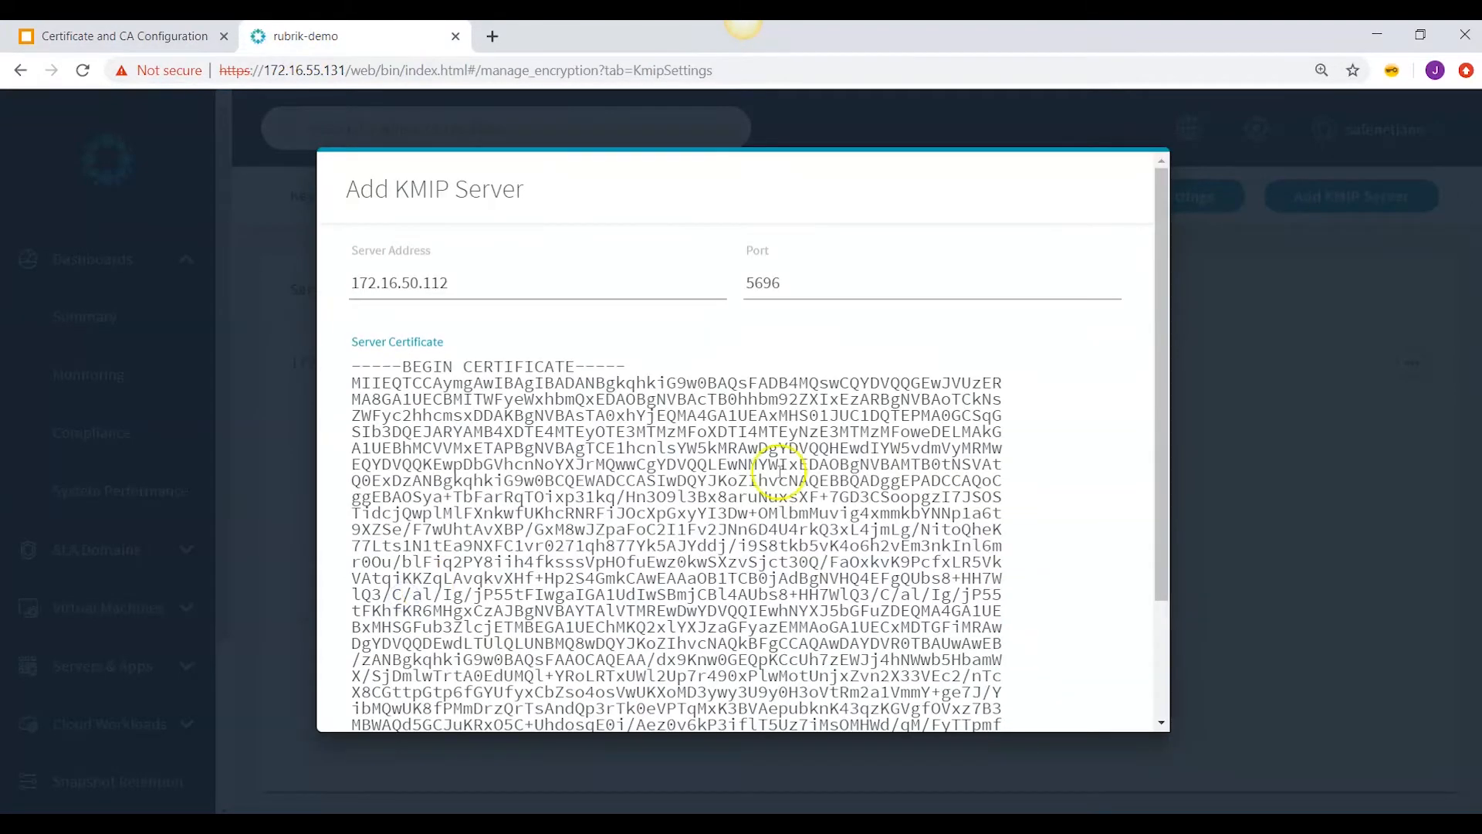
scroll(890, 446, down, 3)
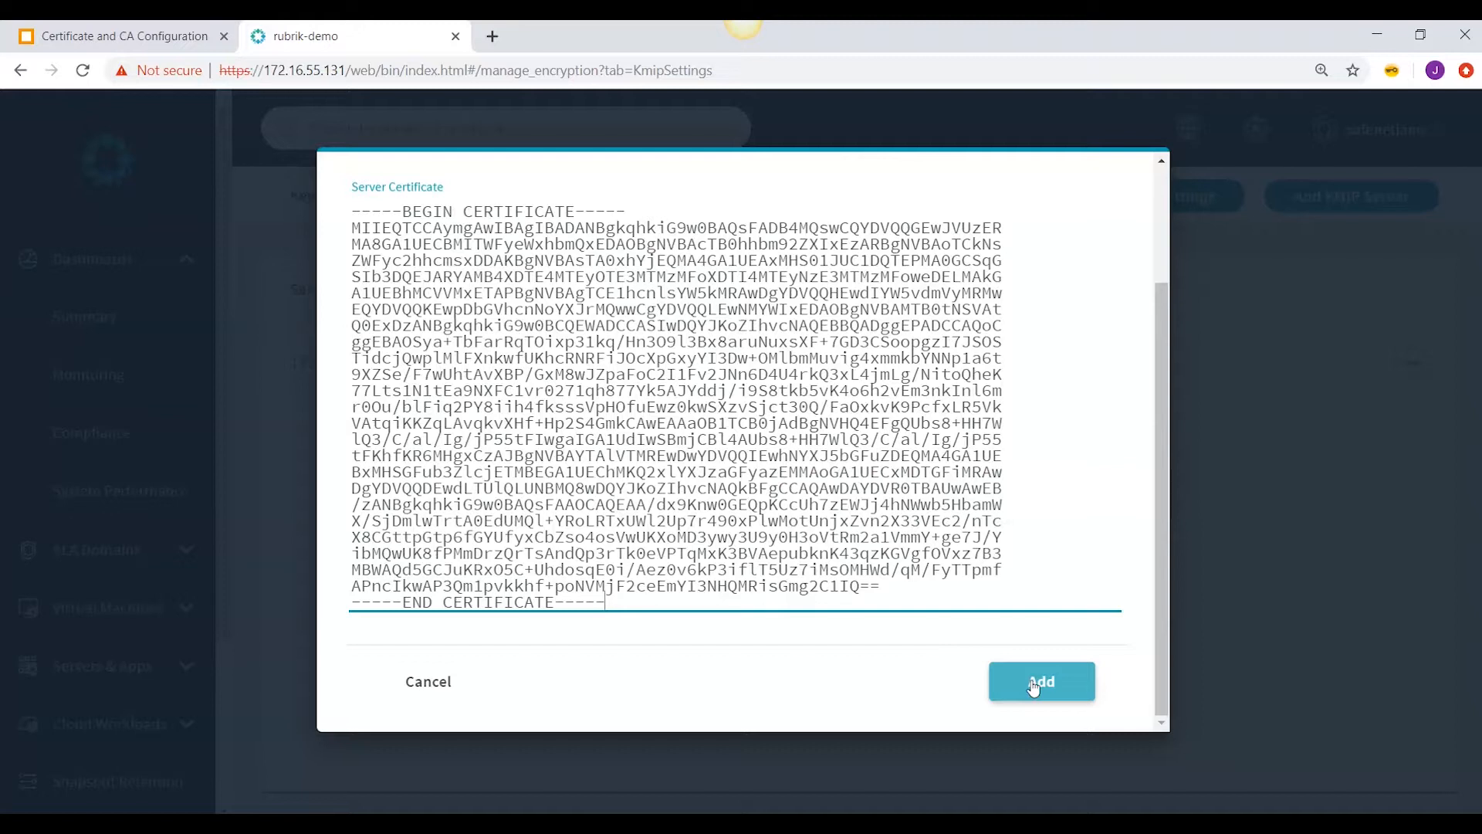
- Switch to the KeySecure console and open the device's Activity log to examine its current entries
click(112, 36)
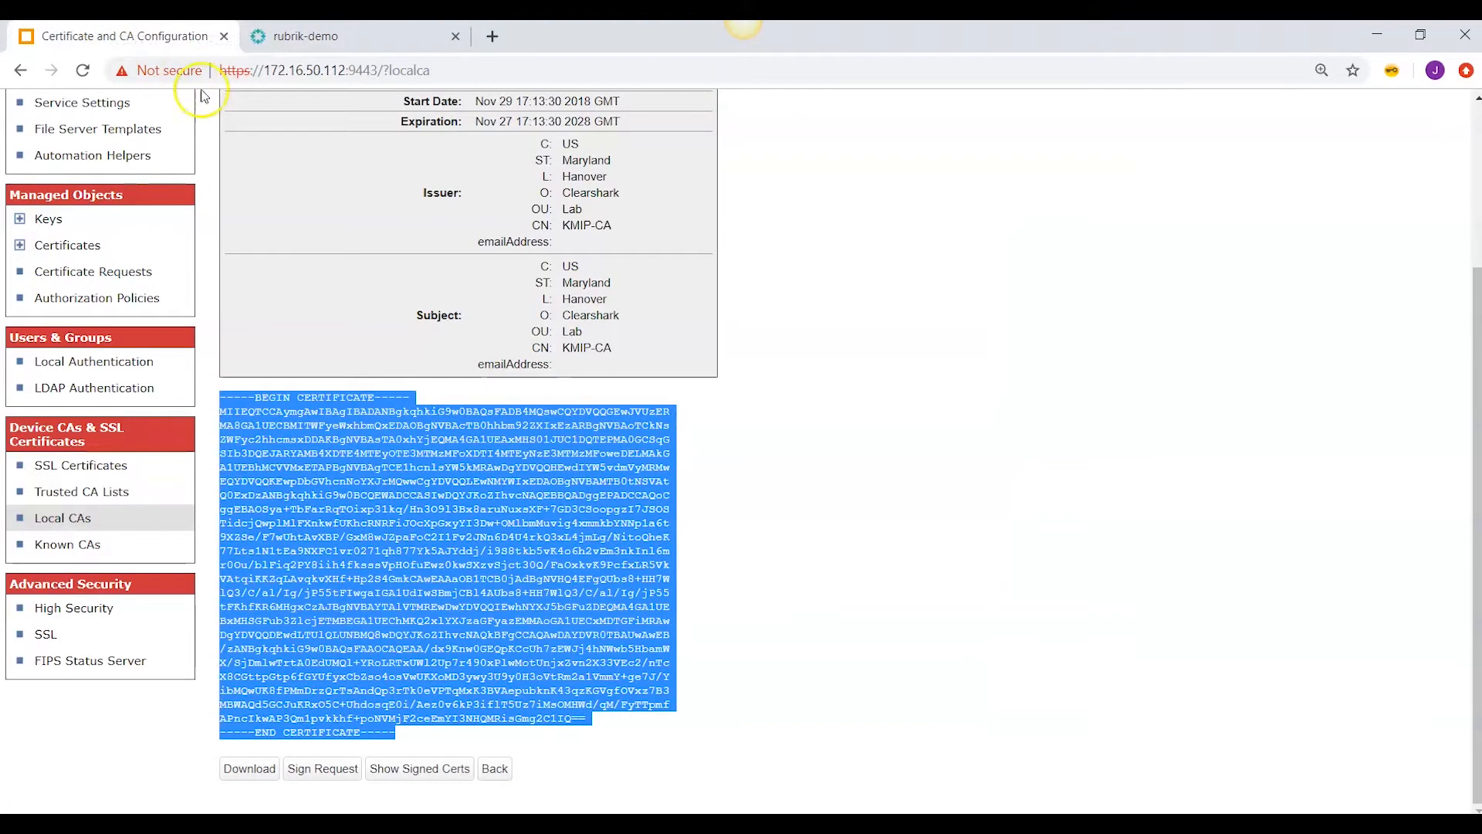
scroll(258, 154, up, 3)
click(267, 162)
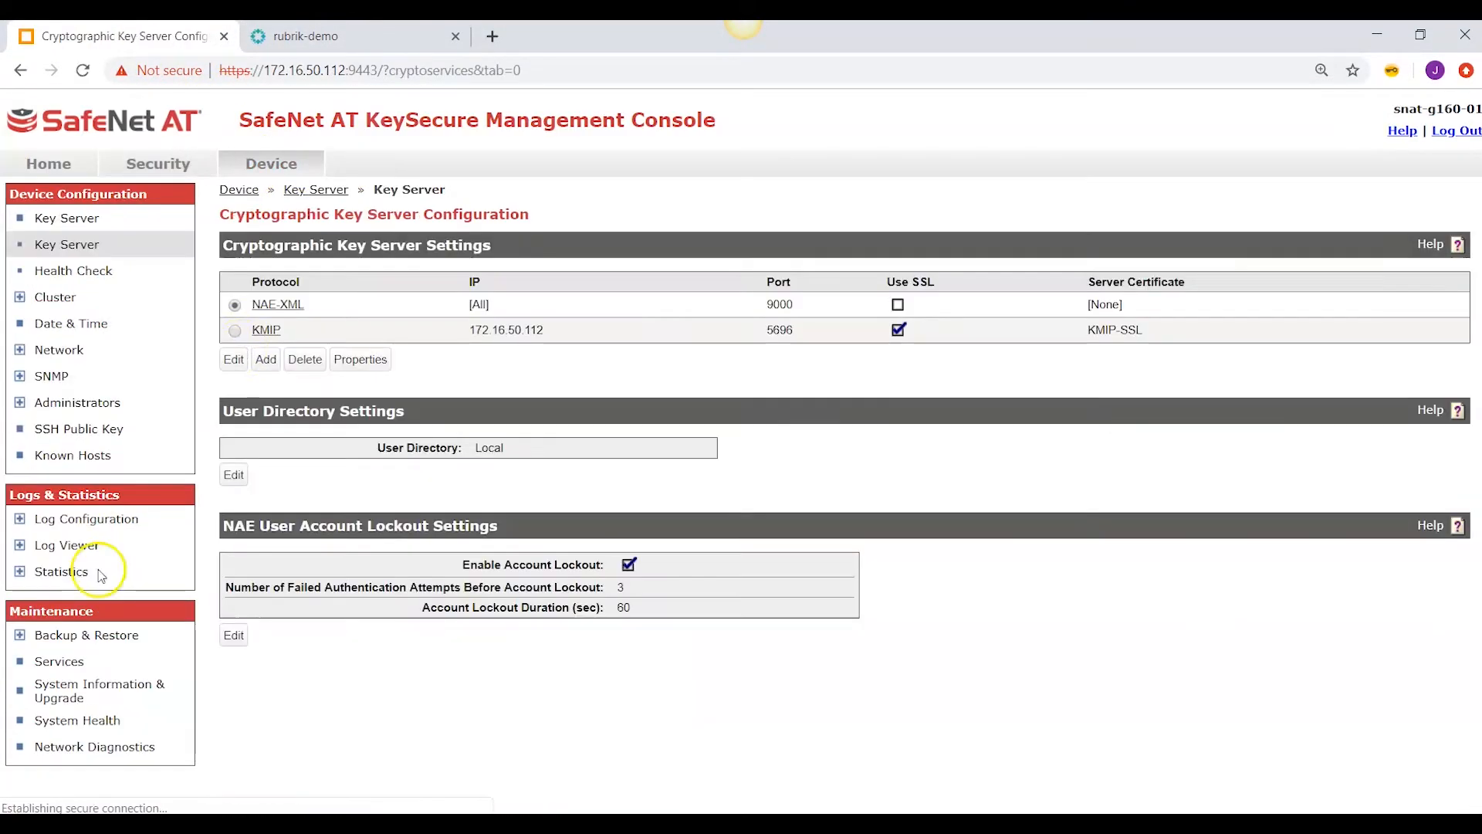
click(63, 547)
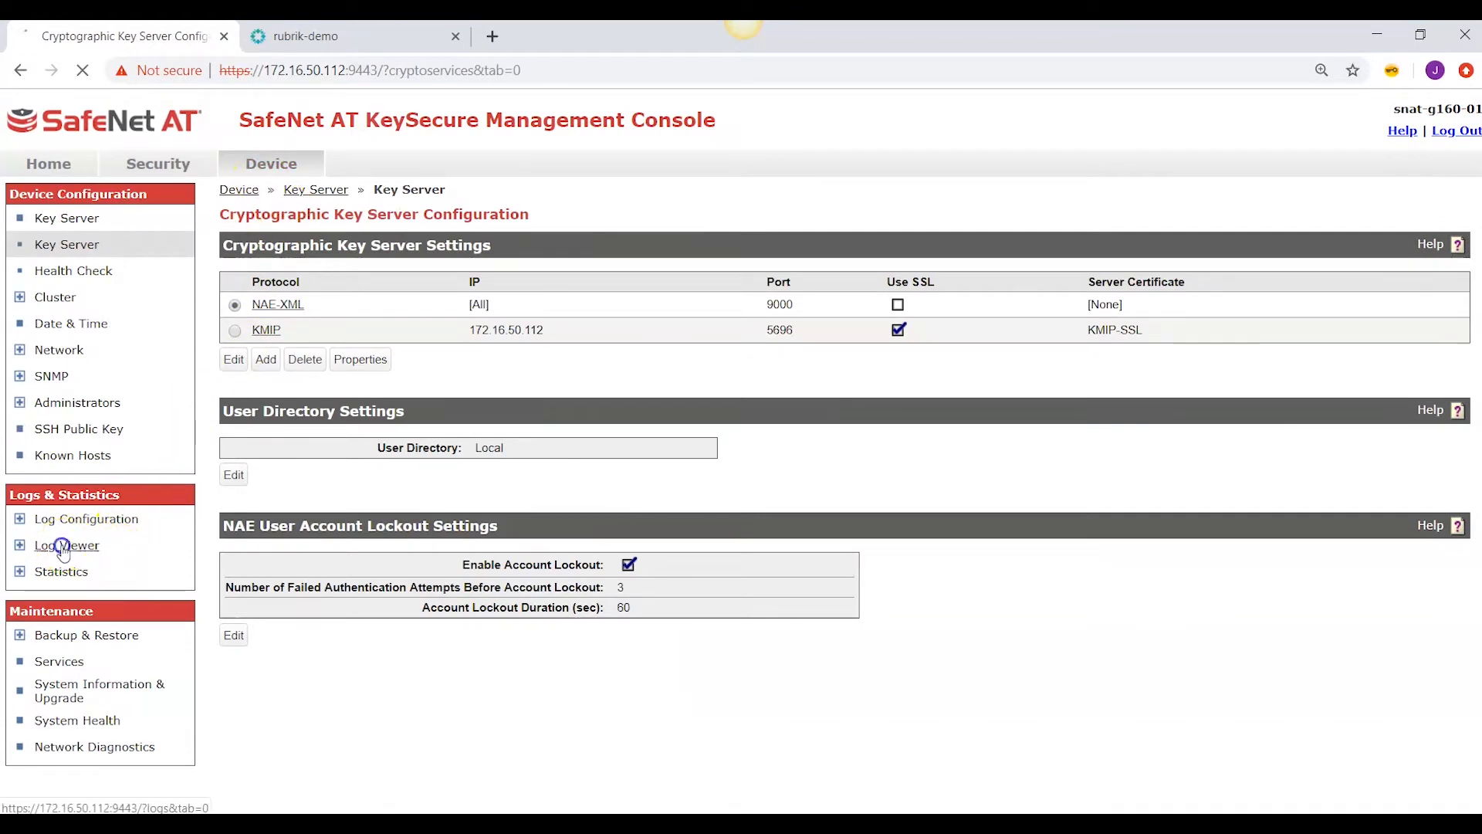
click(55, 573)
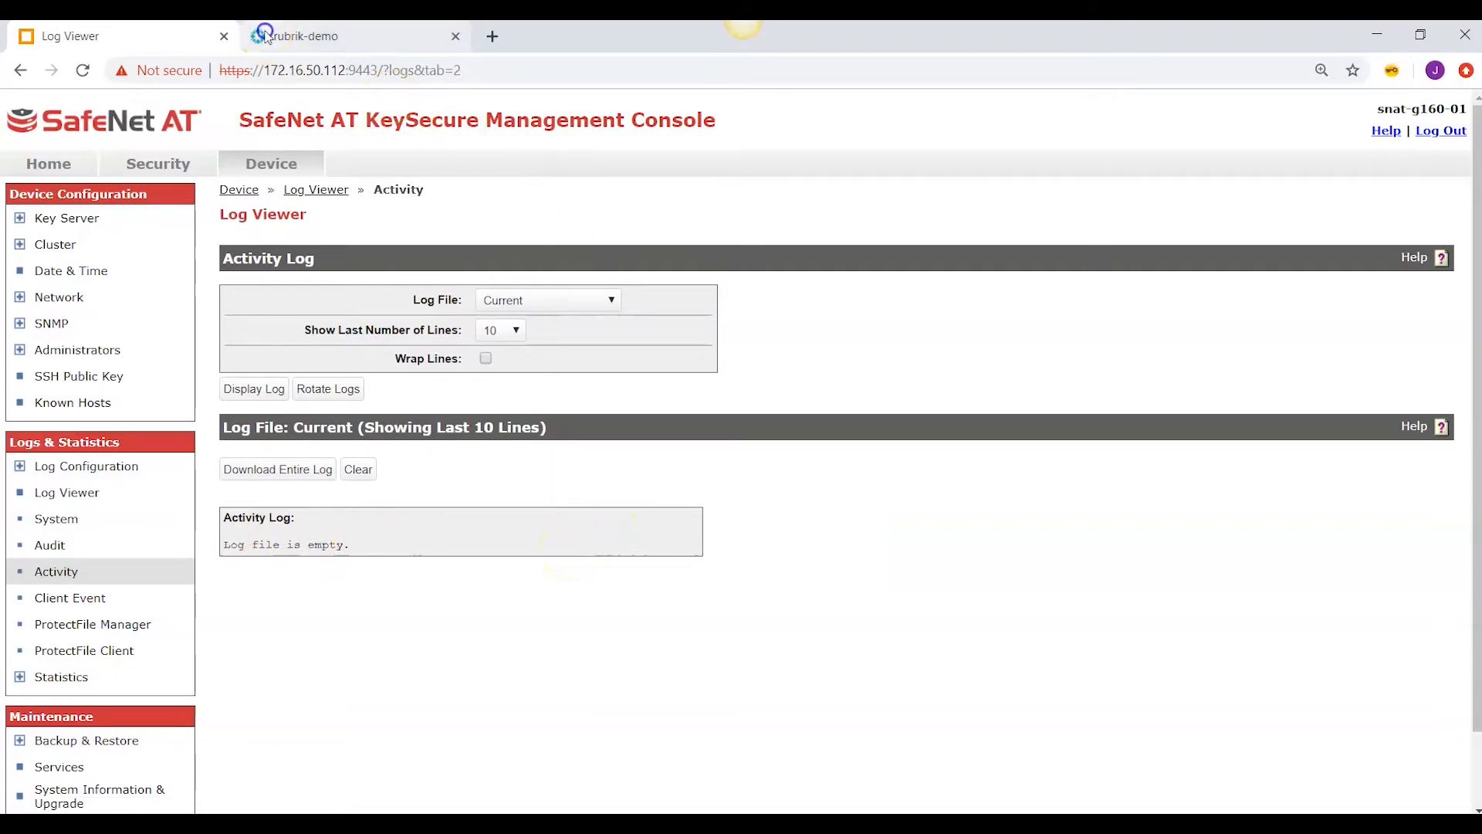
- Return to the Rubrik console and add the prepared KMIP server
click(306, 35)
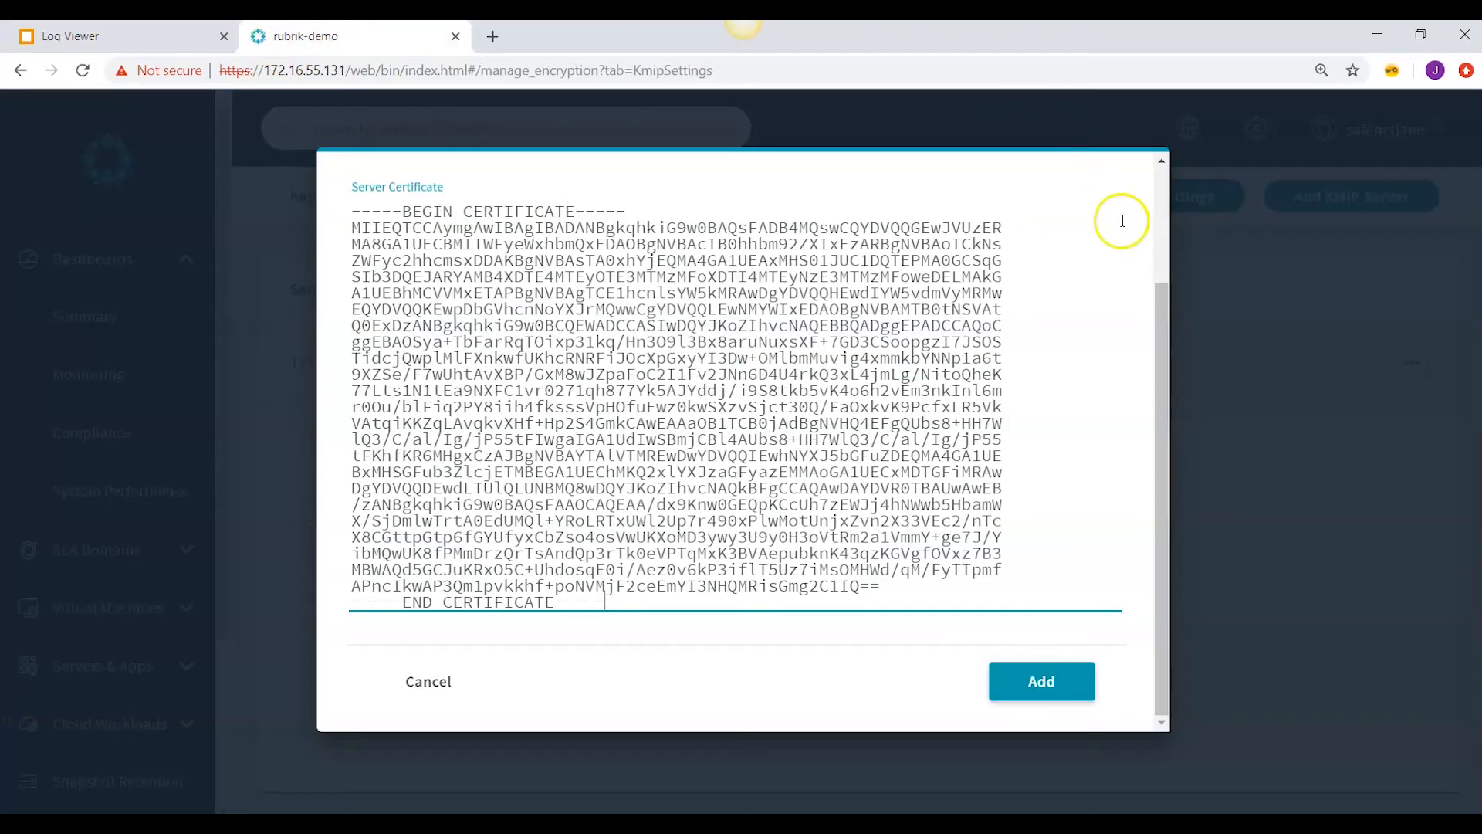
click(1039, 686)
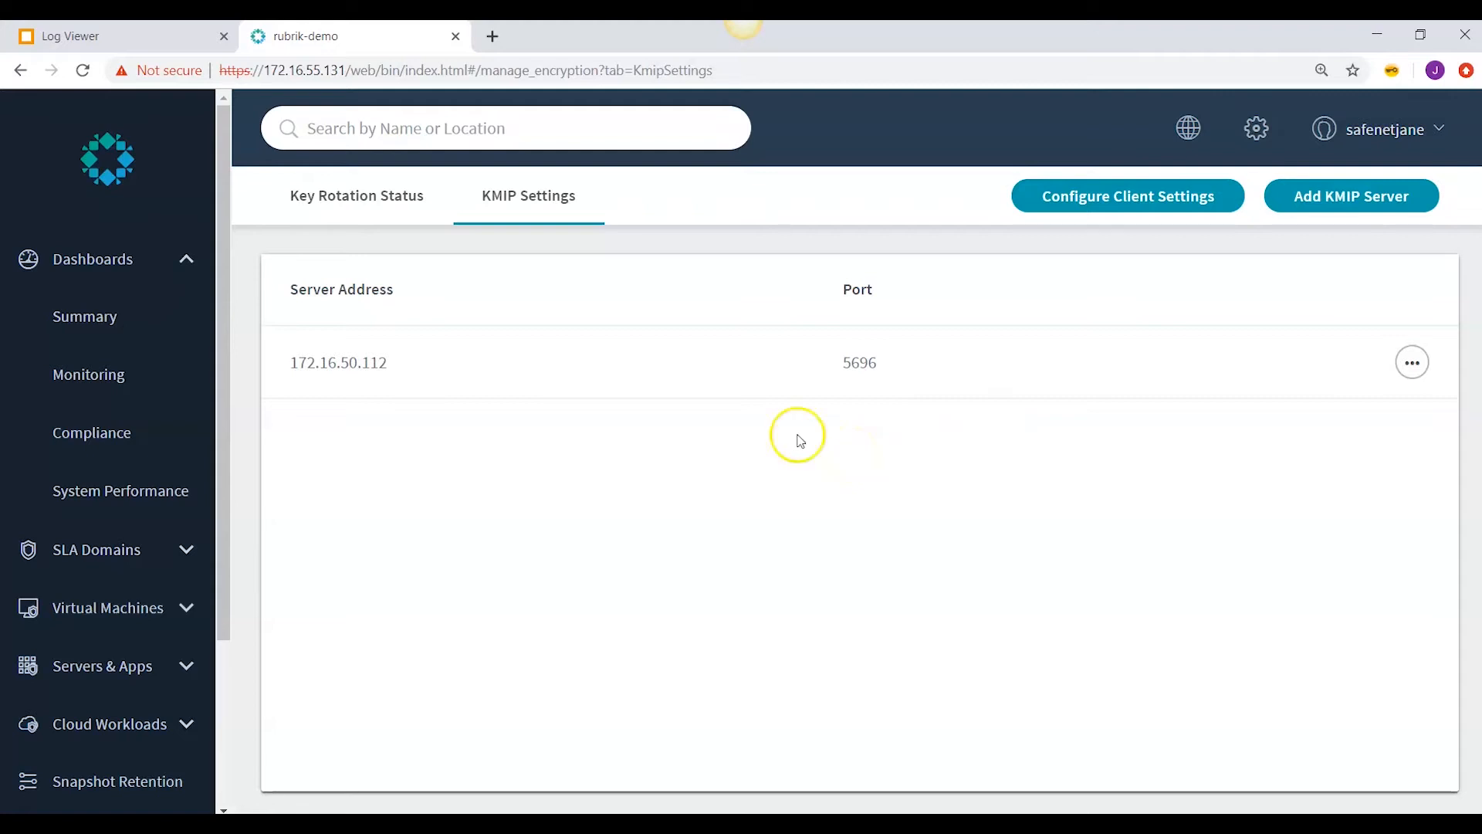
- Redisplay the current activity log in KeySecure and examine the operation recorded for the rubrik-1 client
click(63, 37)
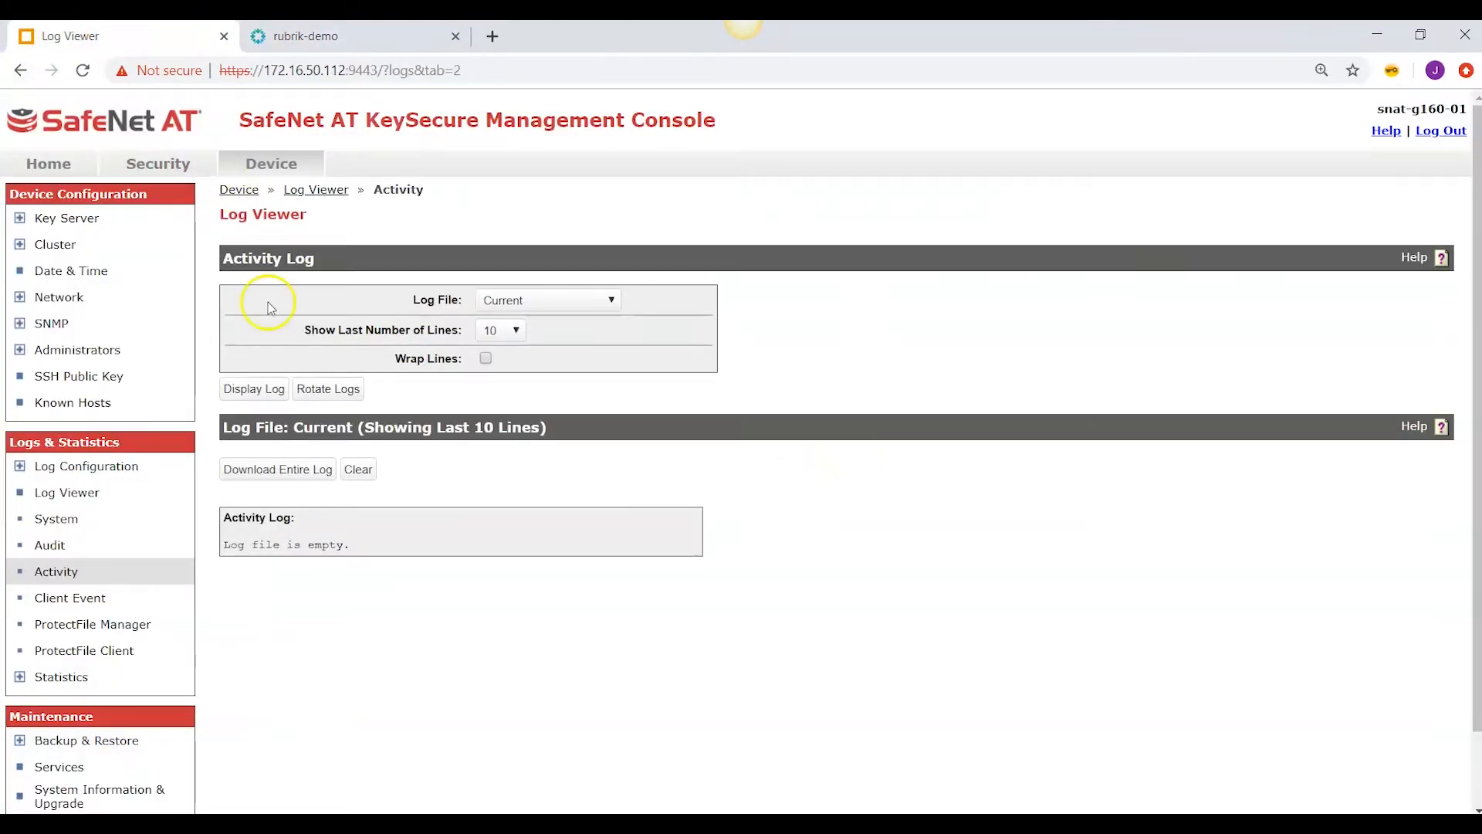
click(244, 390)
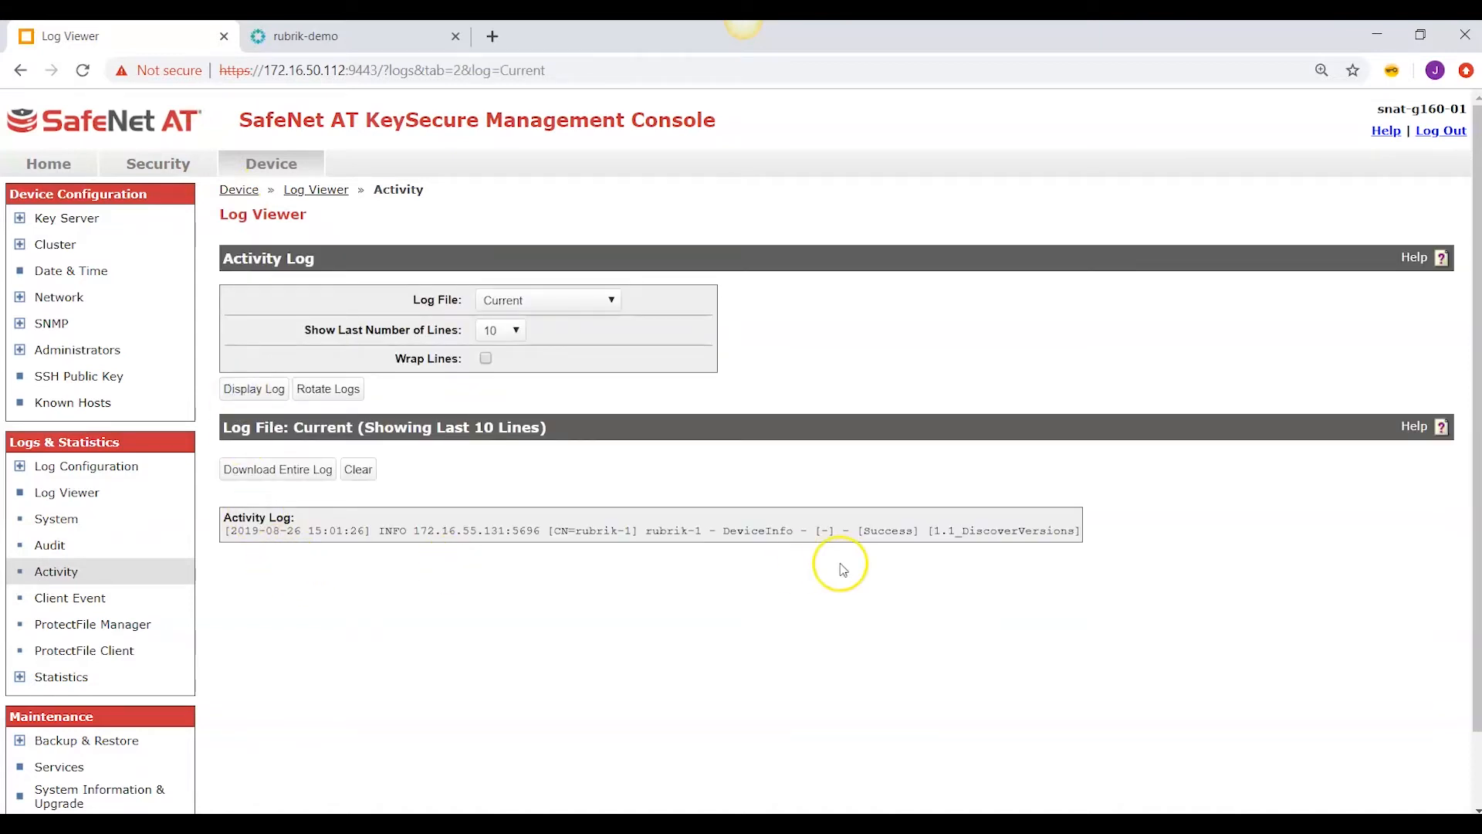
drag(1081, 531, 956, 538)
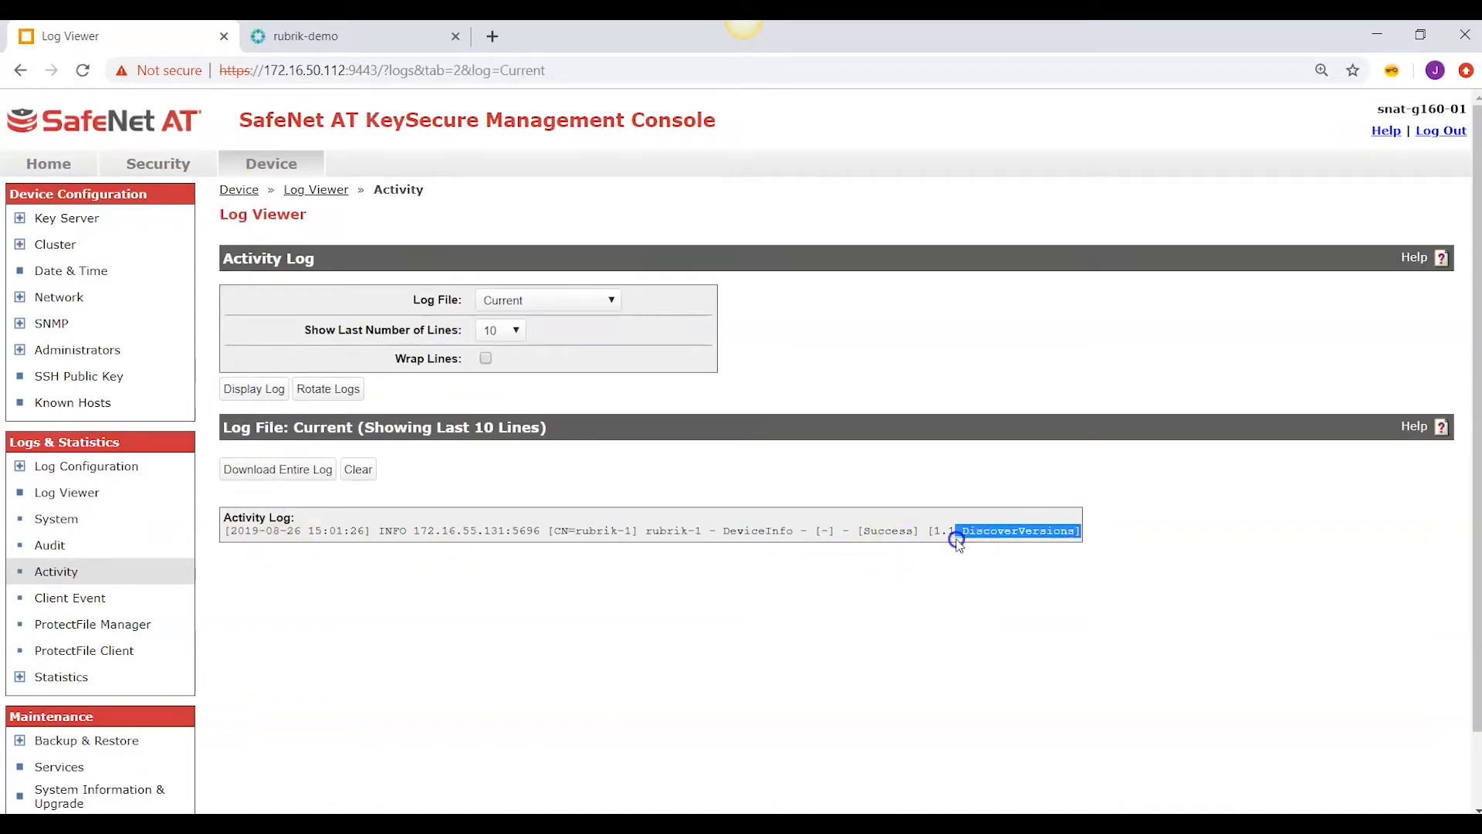
click(909, 616)
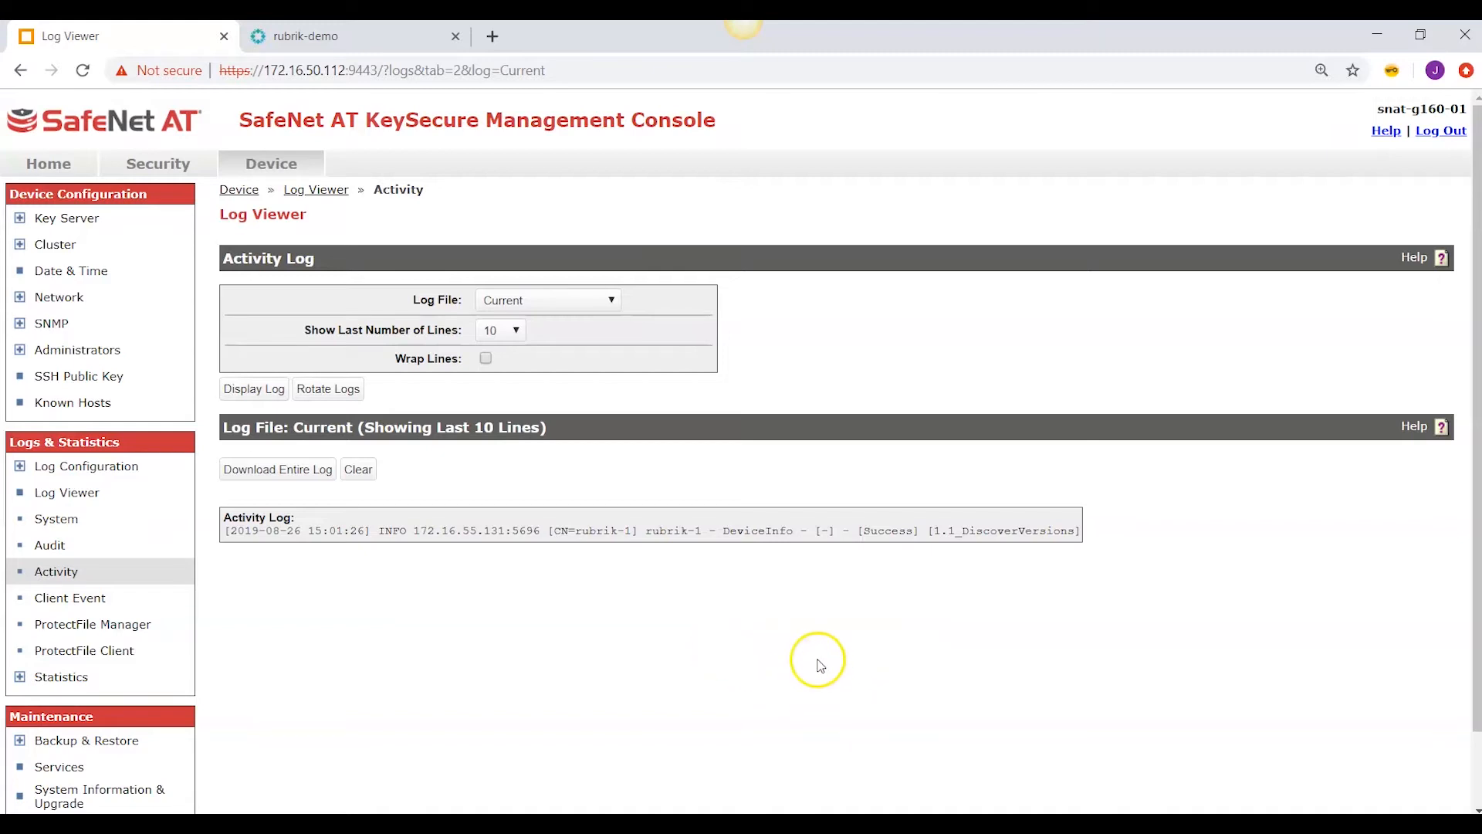
- Edit the 172.16.50.112 KMIP server in Rubrik, re-enter port 5696, and update the server configuration
click(312, 36)
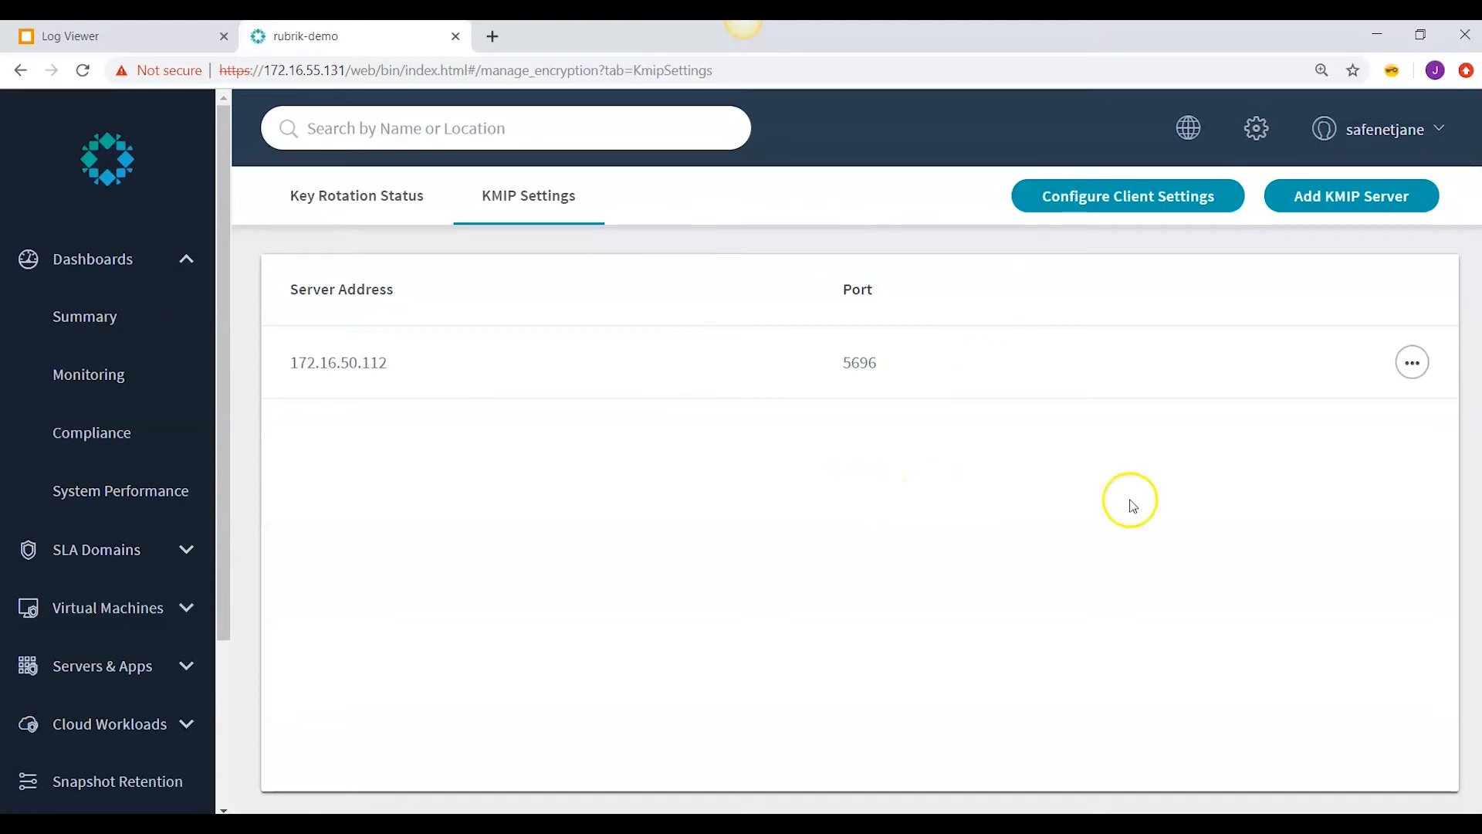
click(1414, 369)
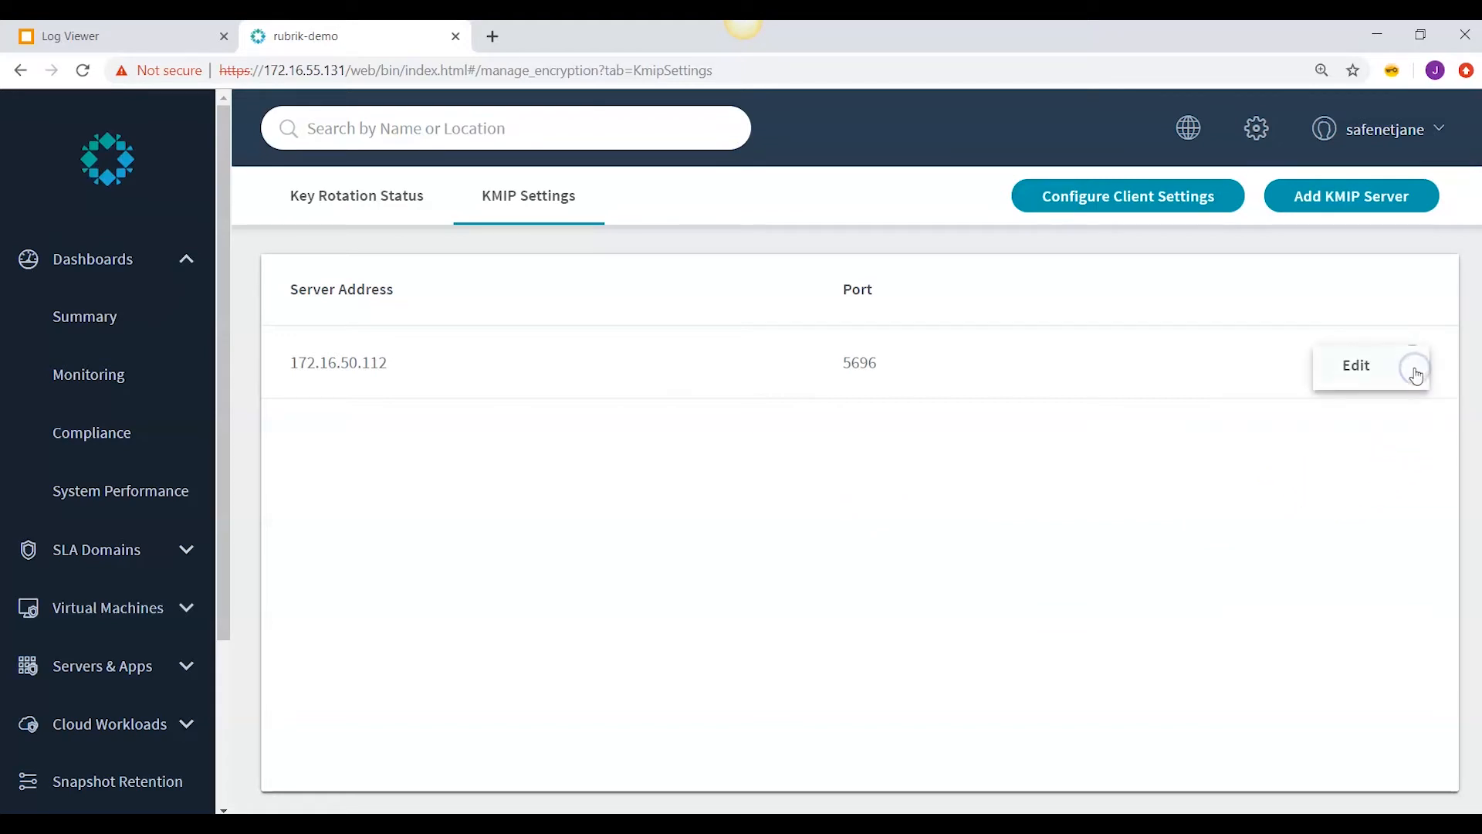
click(1358, 369)
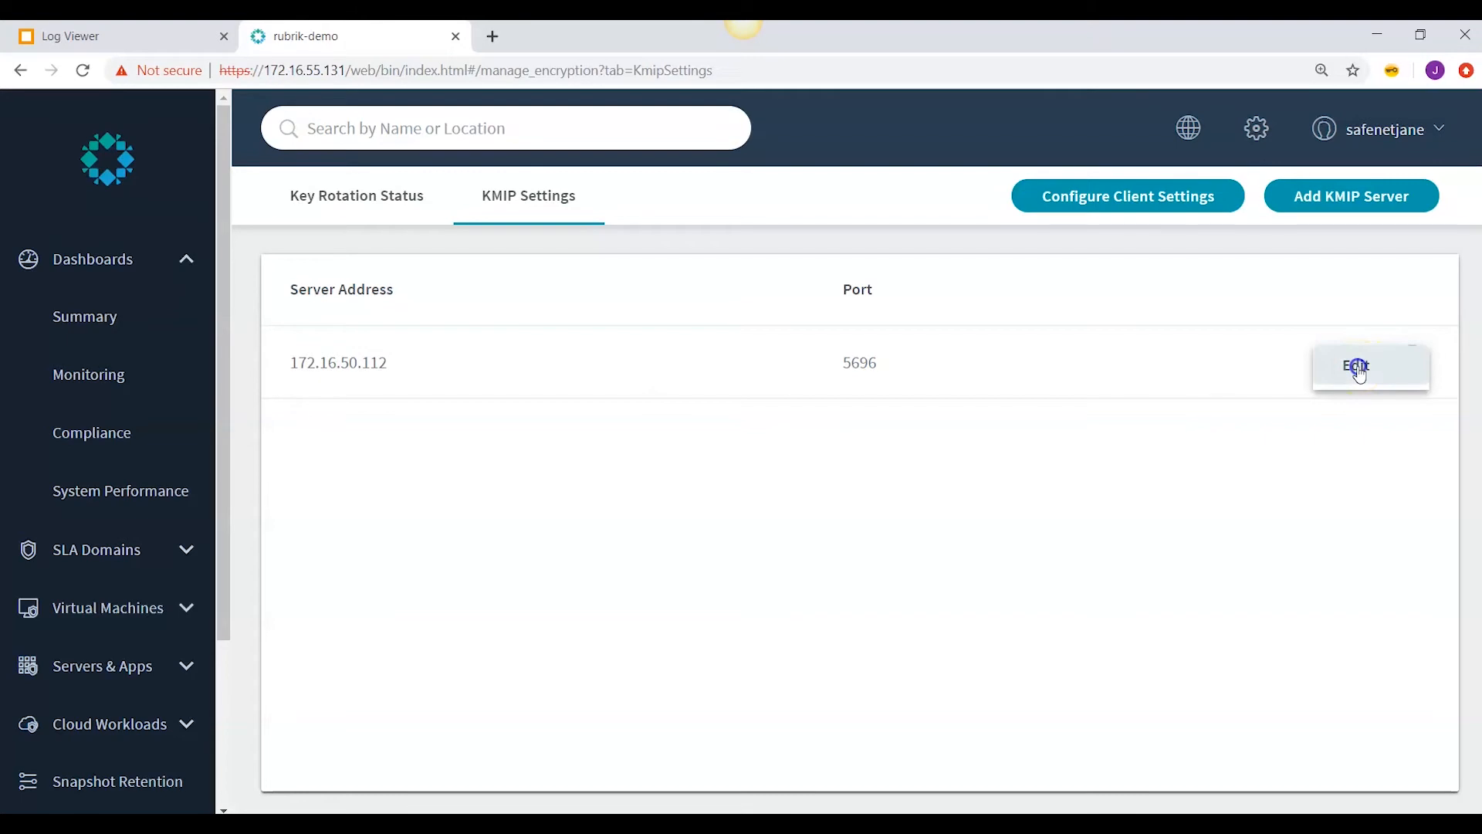
scroll(970, 314, down, 3)
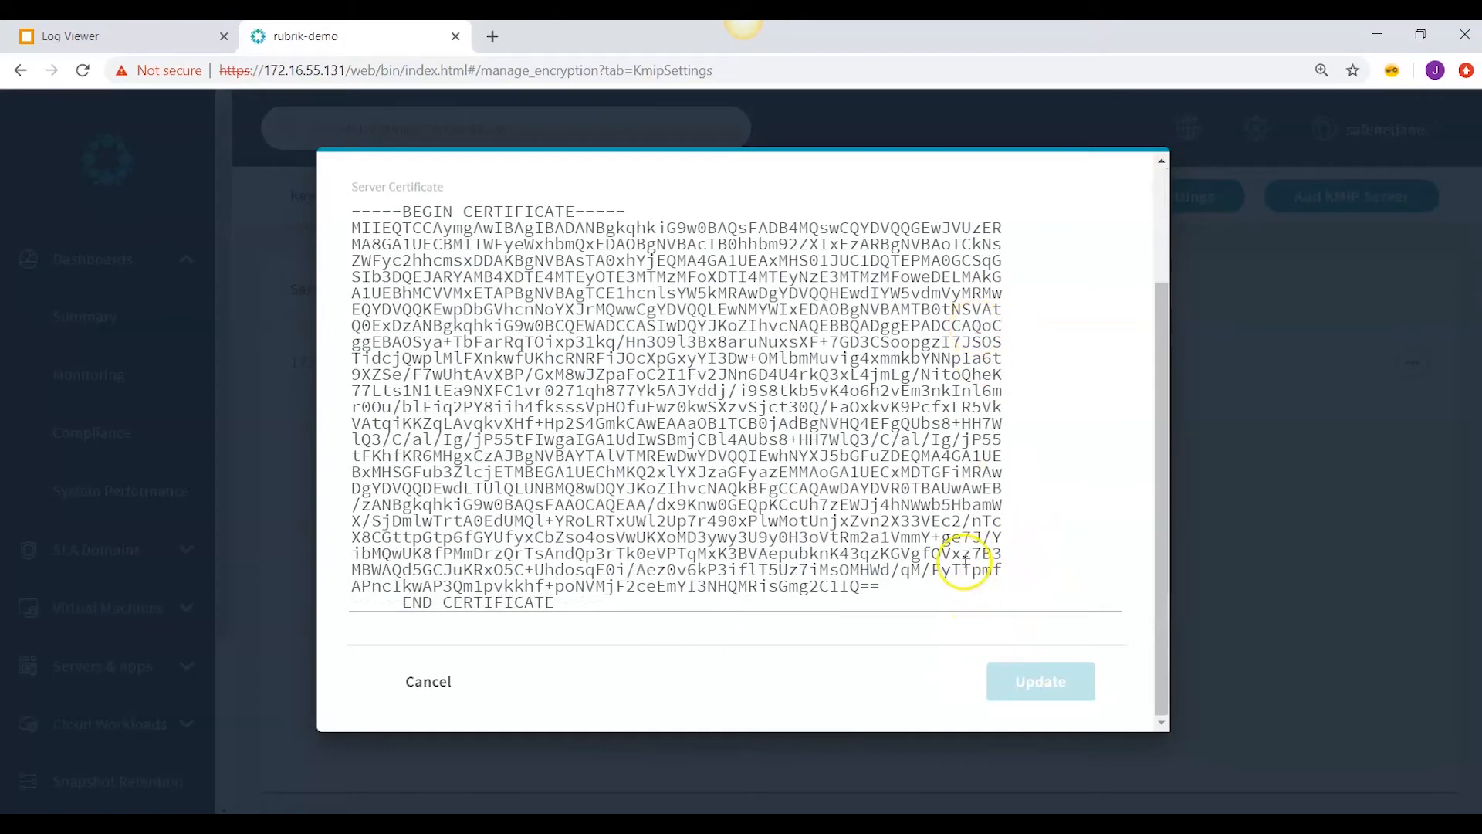
scroll(965, 561, up, 3)
click(793, 281)
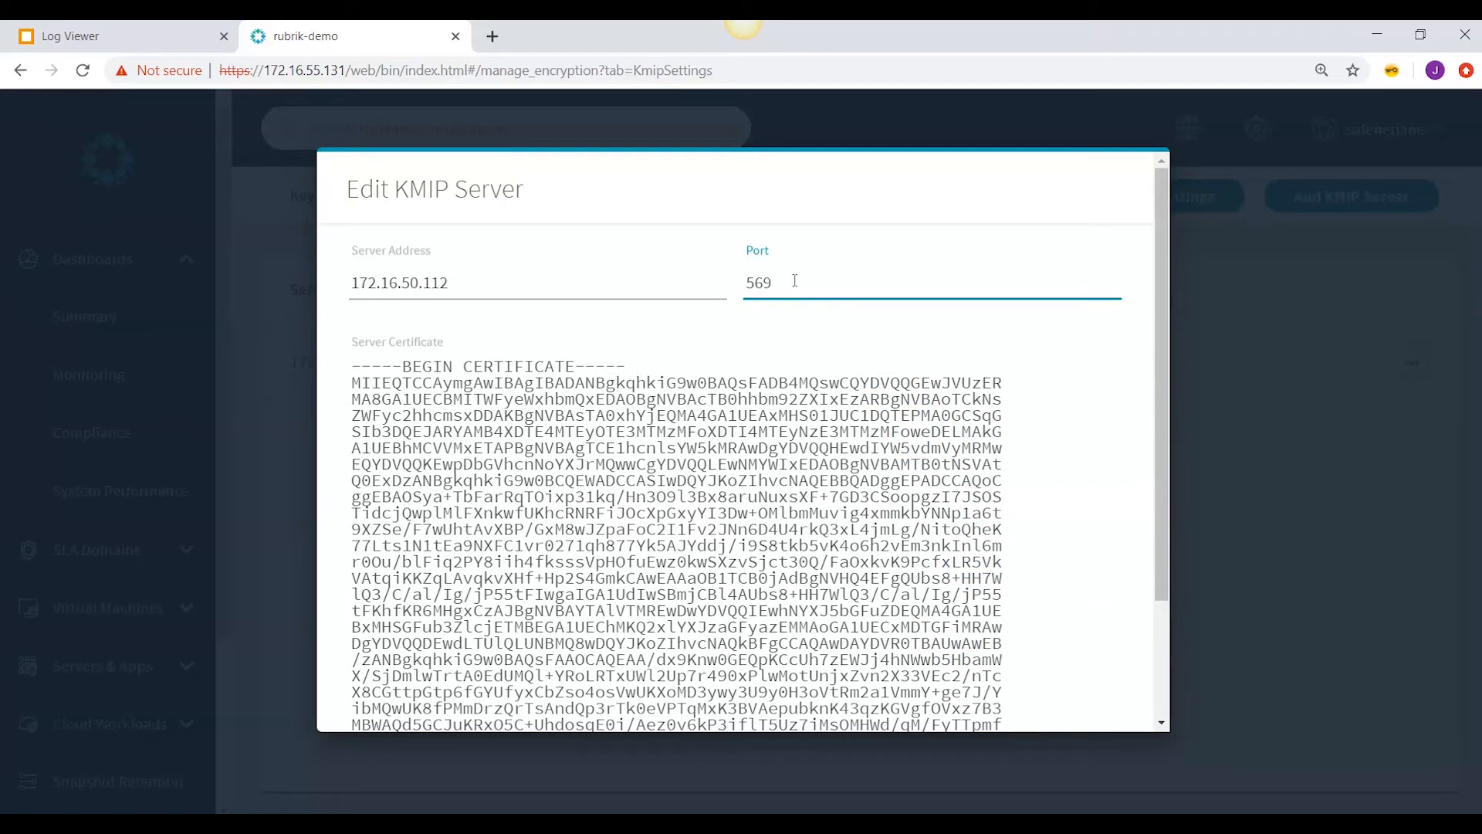
key(BackSpace)
text(2)
click(819, 283)
drag(1160, 301, 1164, 463)
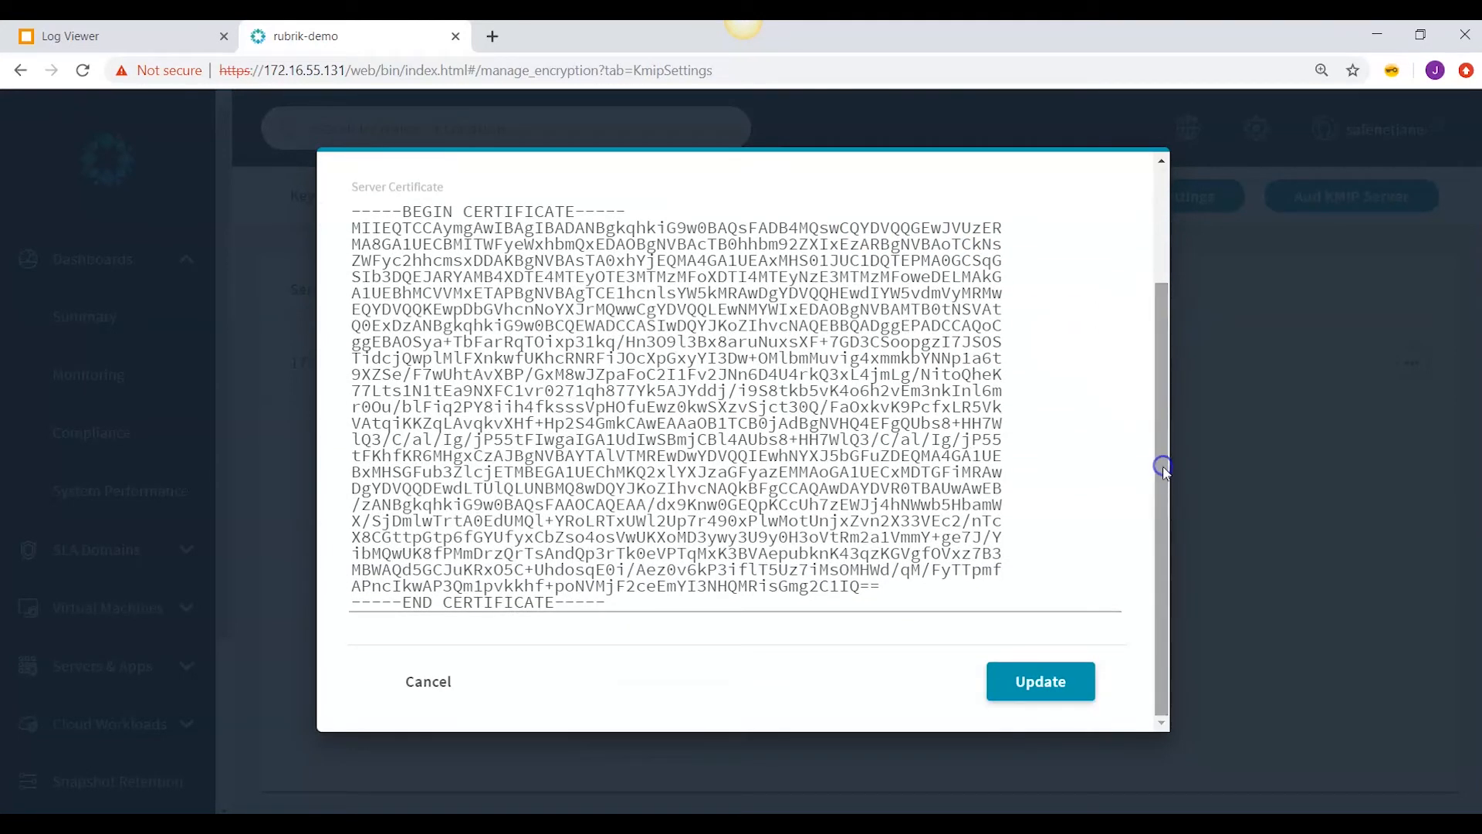
click(1036, 686)
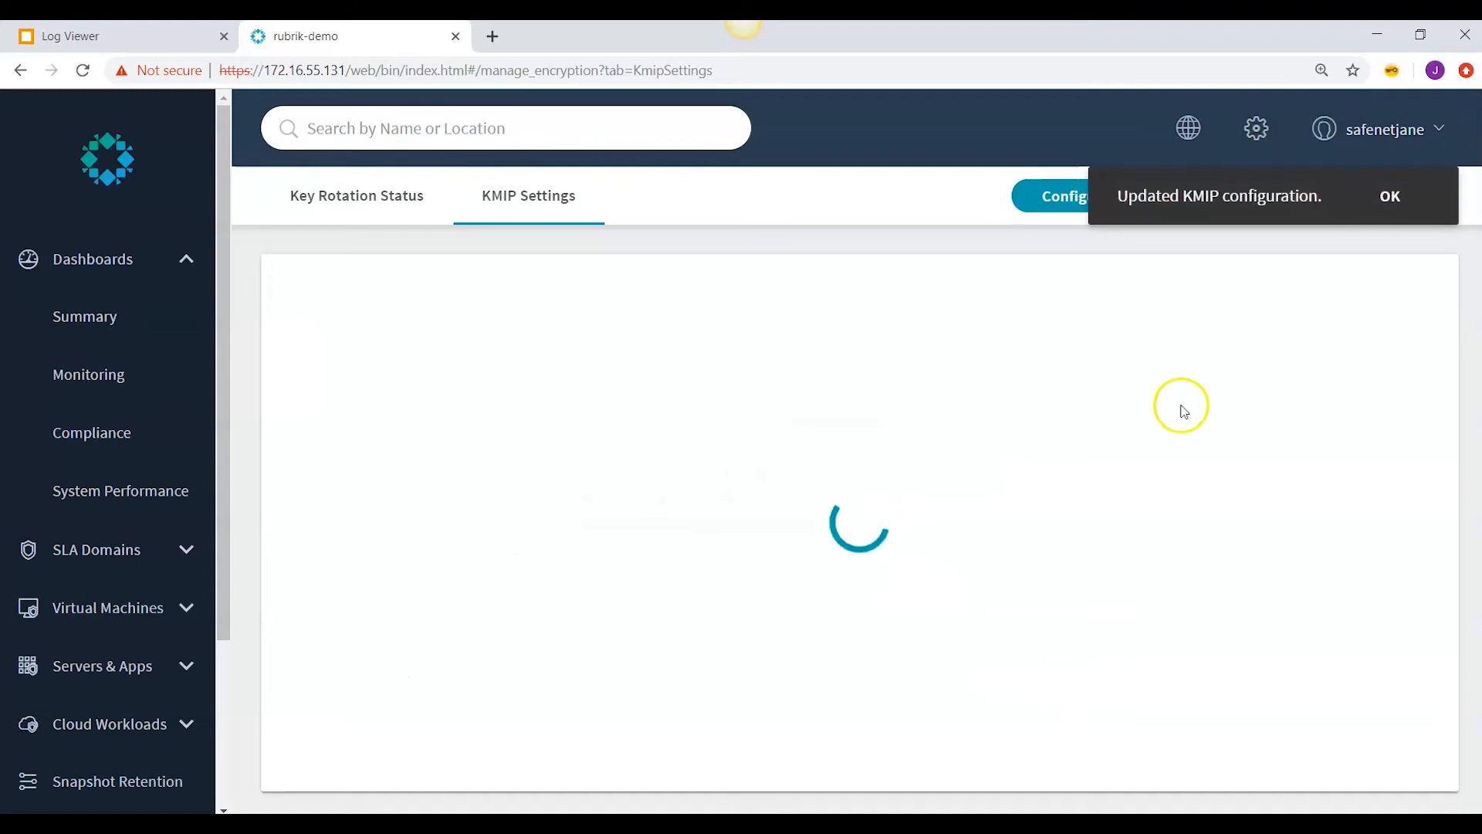
- Refresh the KeySecure activity log to check for Rubrik's latest request, and return to the Rubrik console
click(34, 35)
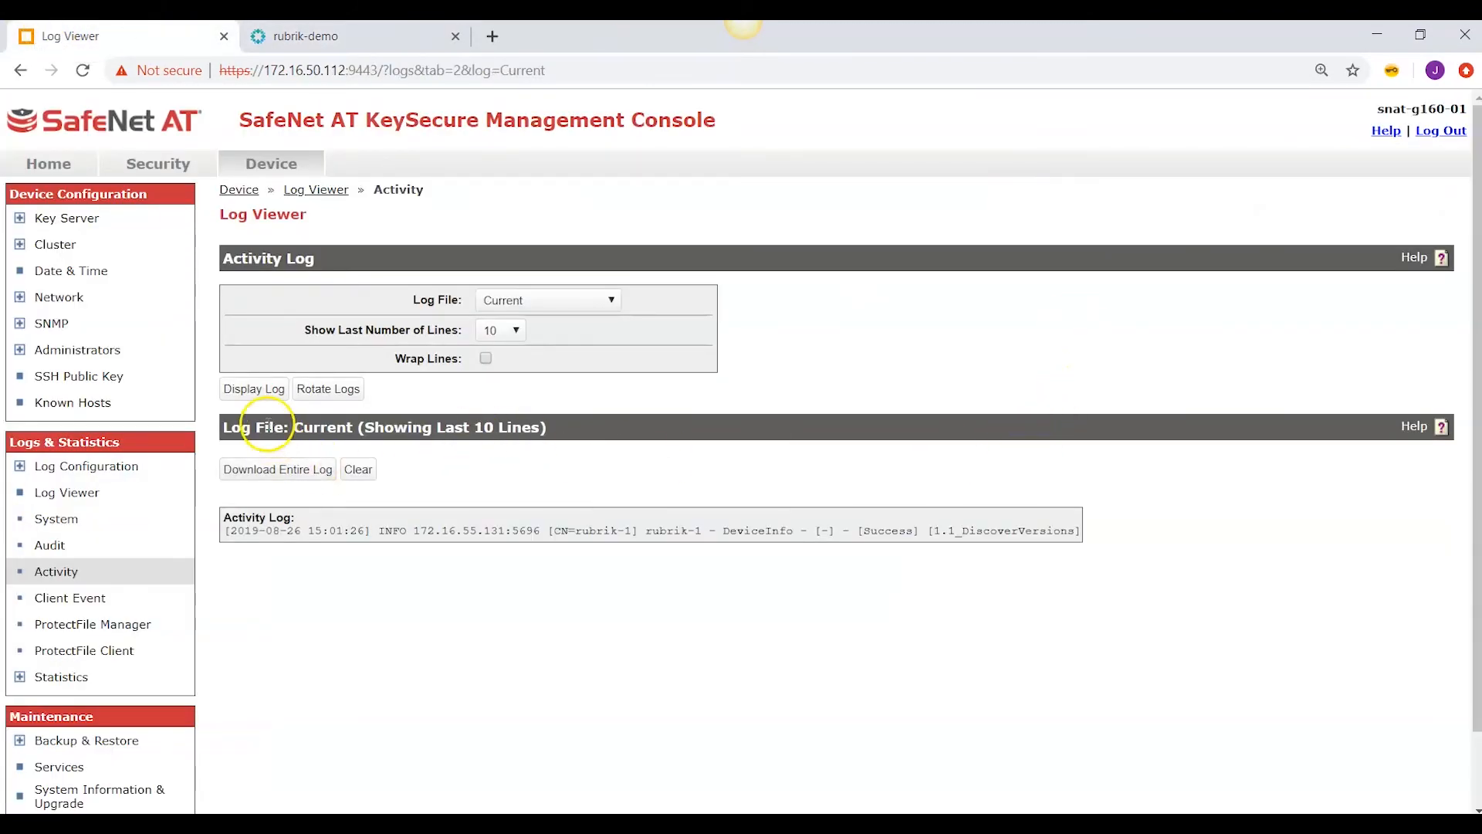
click(253, 388)
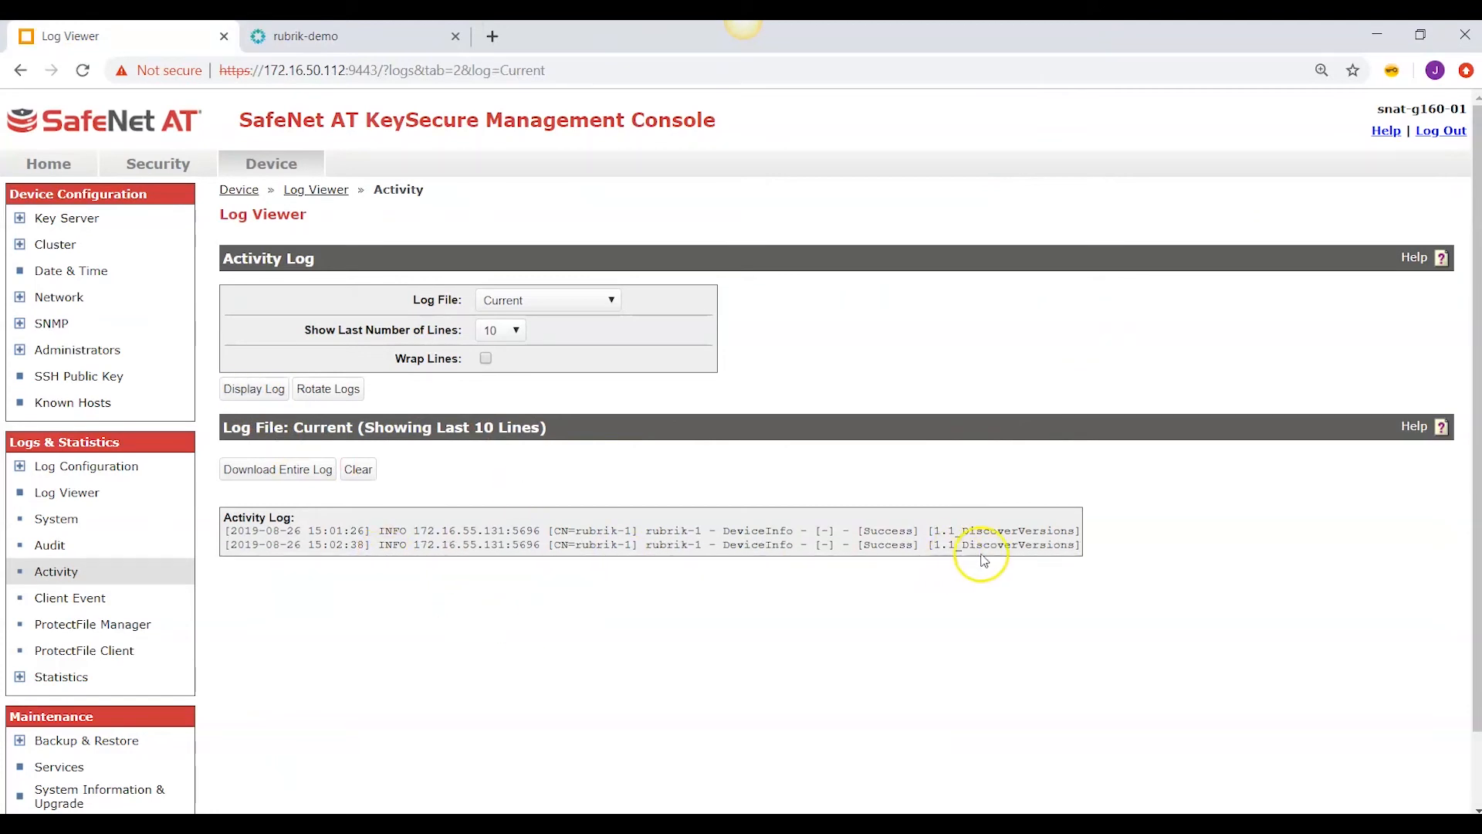
click(286, 36)
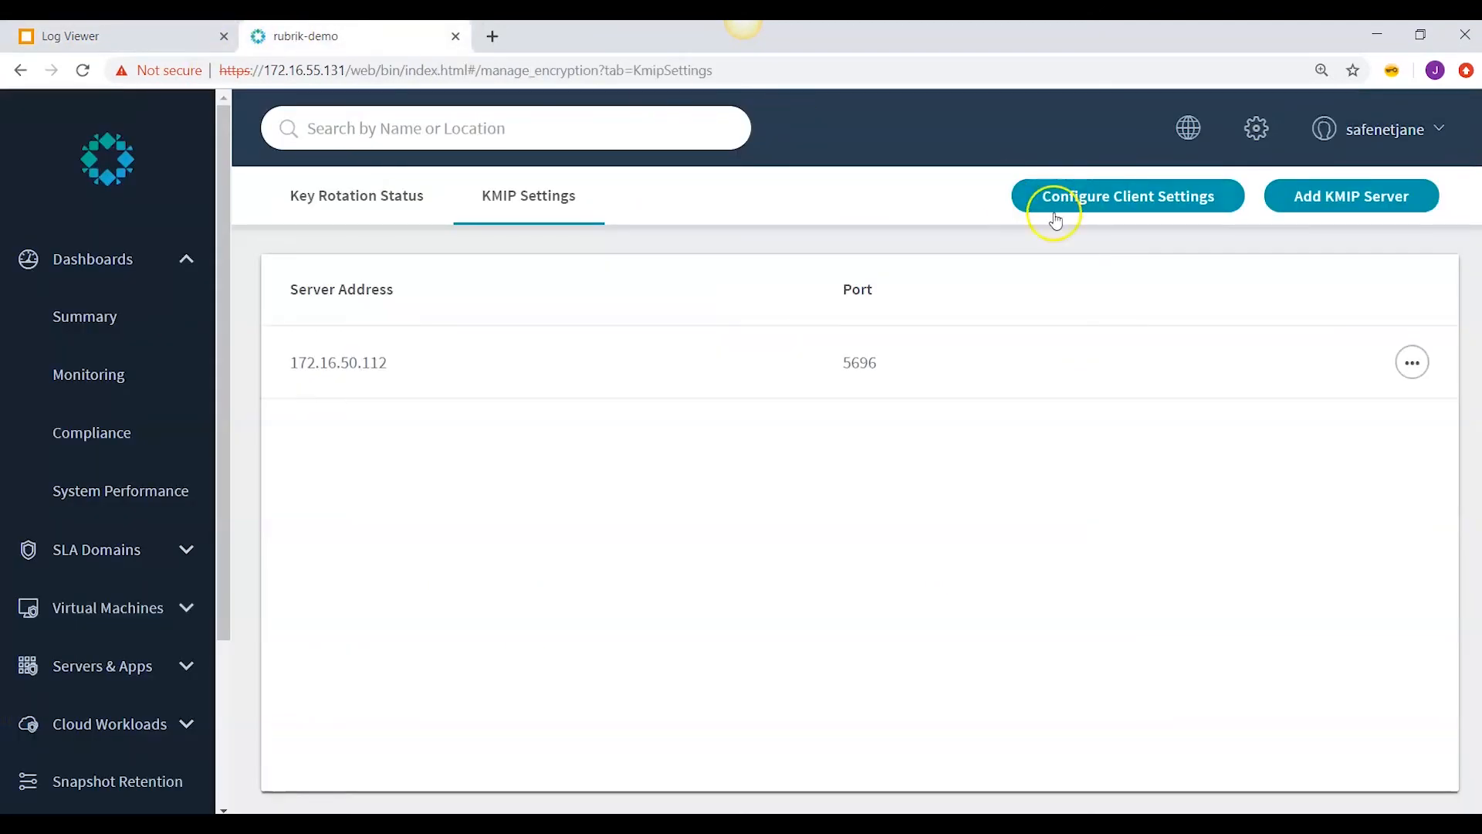